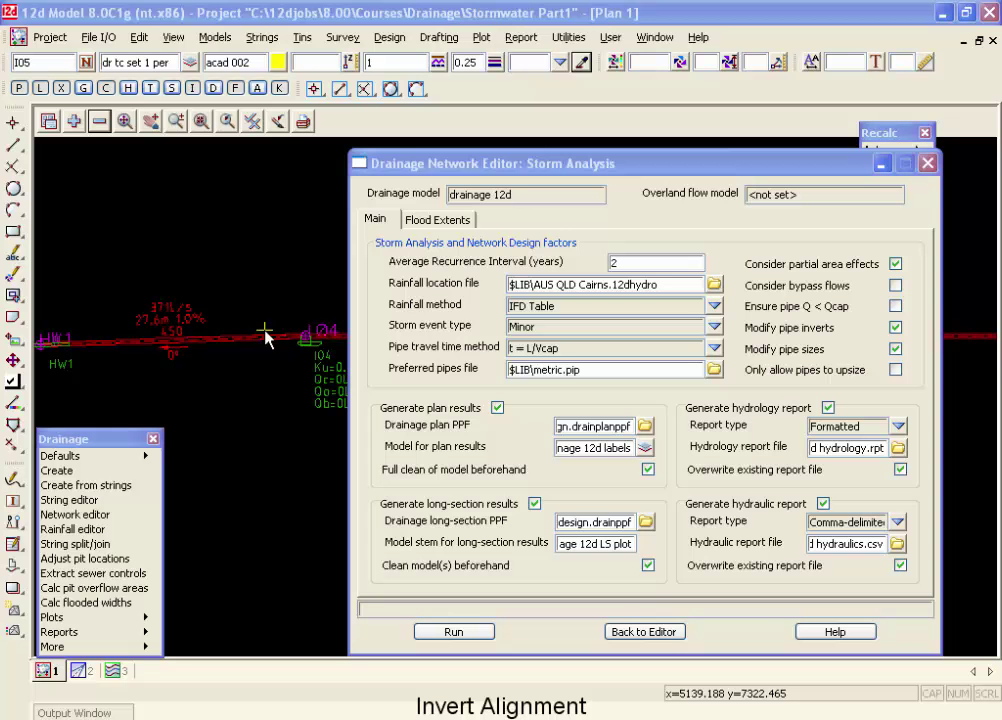
Leave the storm analysis and show pipe I03 to I04's design settings beside the drainage 12d long section
{"action": "left_click", "coordinate": [658, 631]}
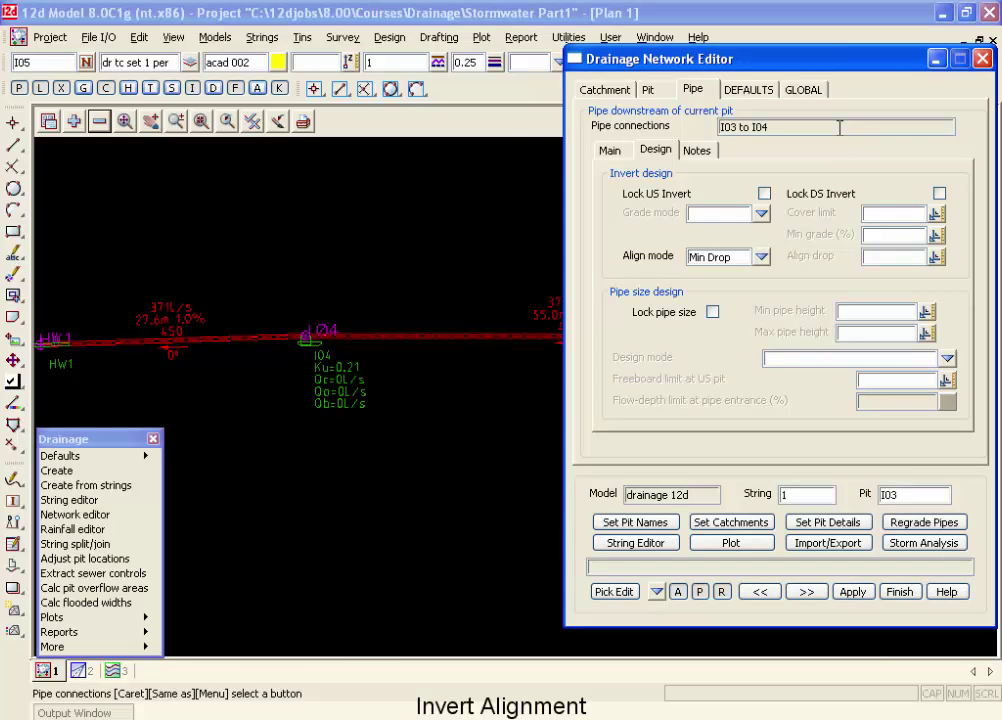
{"action": "left_click", "coordinate": [113, 671]}
{"action": "left_click", "coordinate": [55, 647]}
{"action": "scroll", "coordinate": [300, 370], "scroll_direction": "down", "scroll_amount": 4}
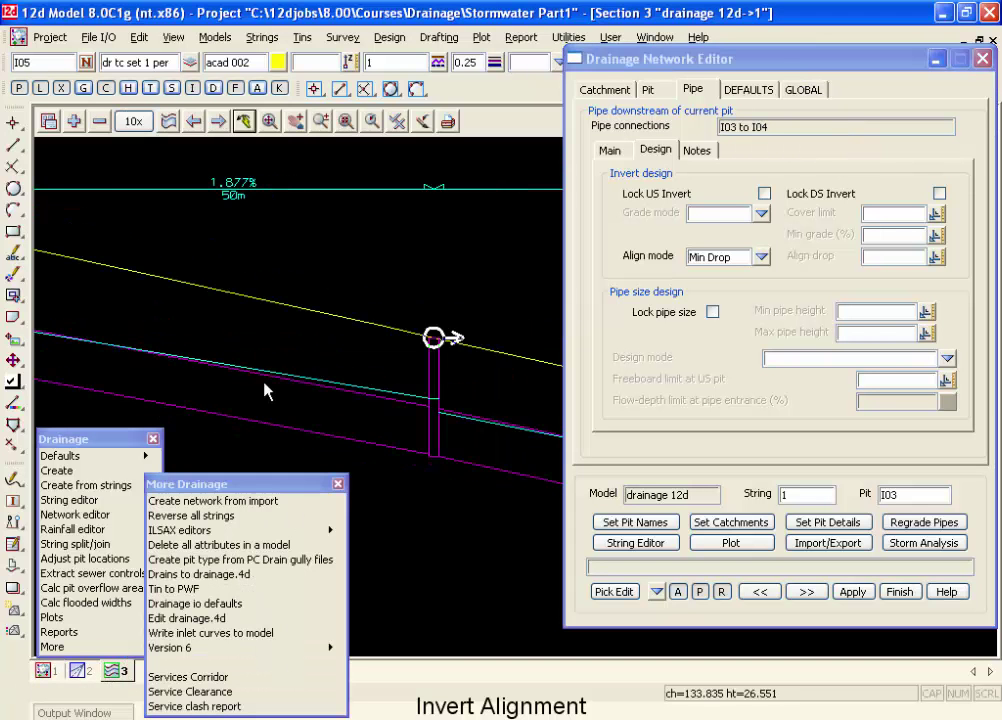
{"action": "scroll", "coordinate": [332, 370], "scroll_direction": "down", "scroll_amount": 2}
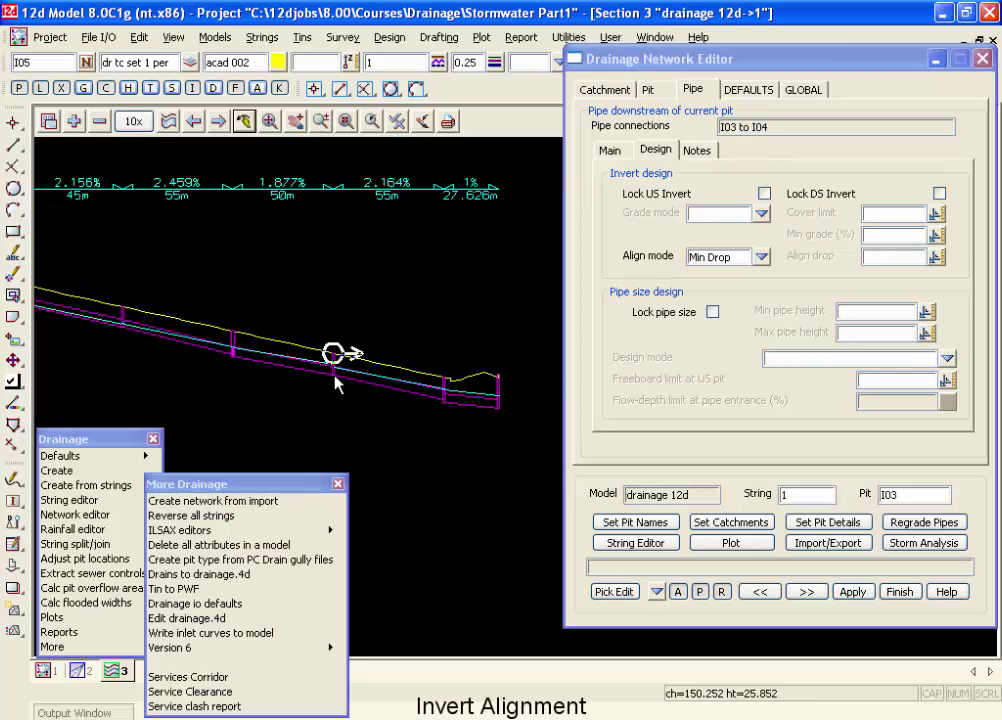
{"action": "left_click", "coordinate": [380, 396]}
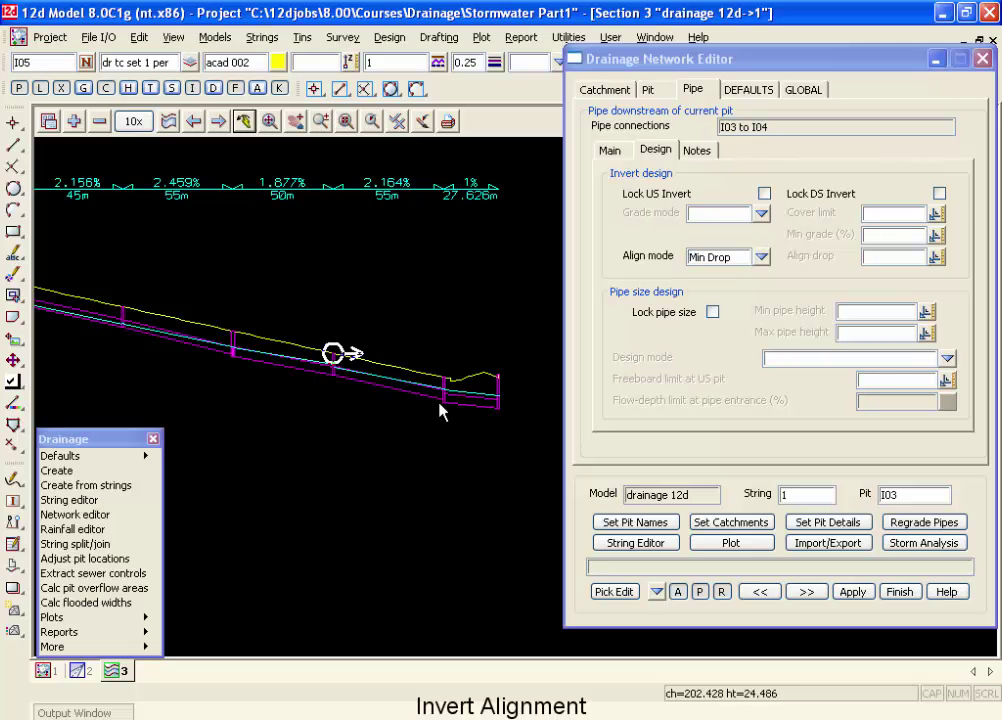
Set pipe I03 to I04's Align mode to Min Drop < DS-Dia and regrade its inverts
{"action": "left_click", "coordinate": [692, 90]}
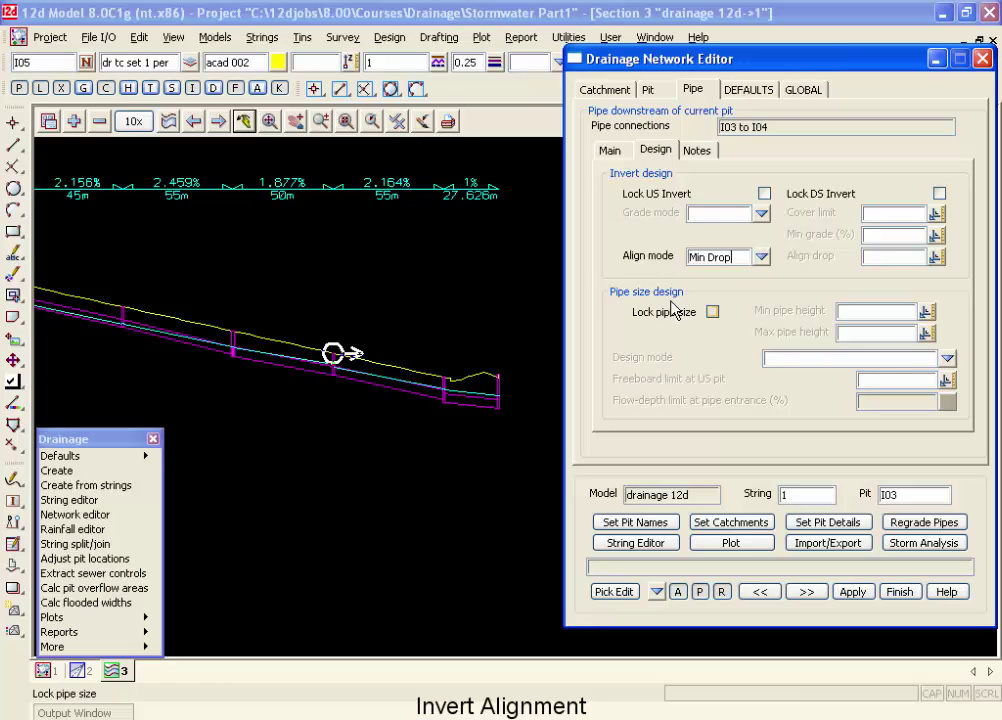
{"action": "scroll", "coordinate": [463, 415], "scroll_direction": "up", "scroll_amount": 1}
{"action": "scroll", "coordinate": [448, 380], "scroll_direction": "up", "scroll_amount": 1}
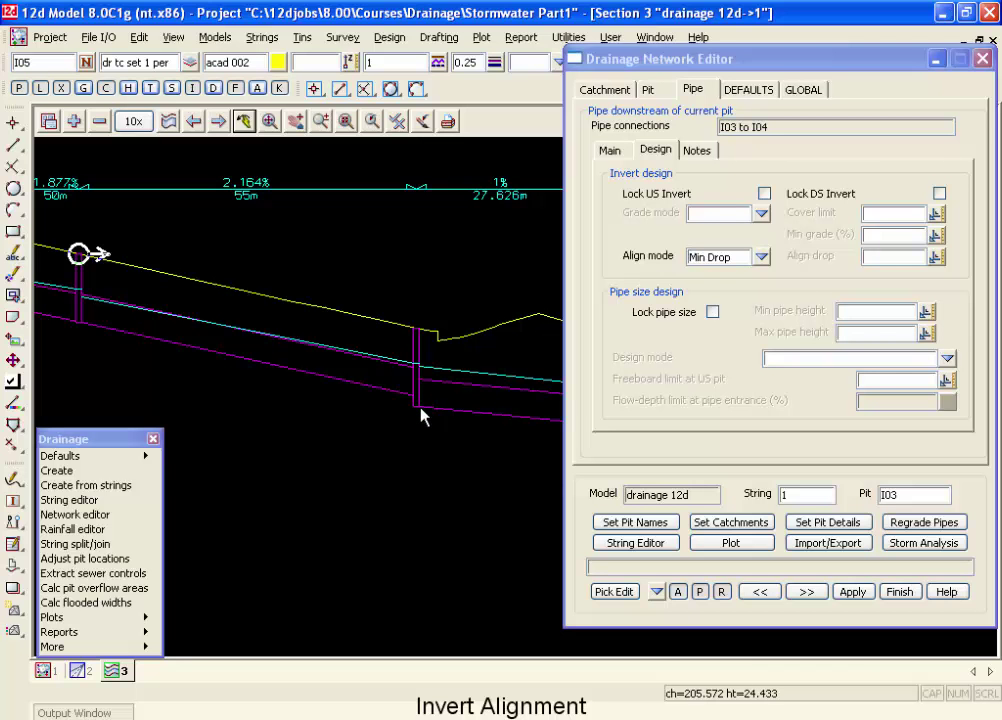
{"action": "left_click", "coordinate": [761, 258]}
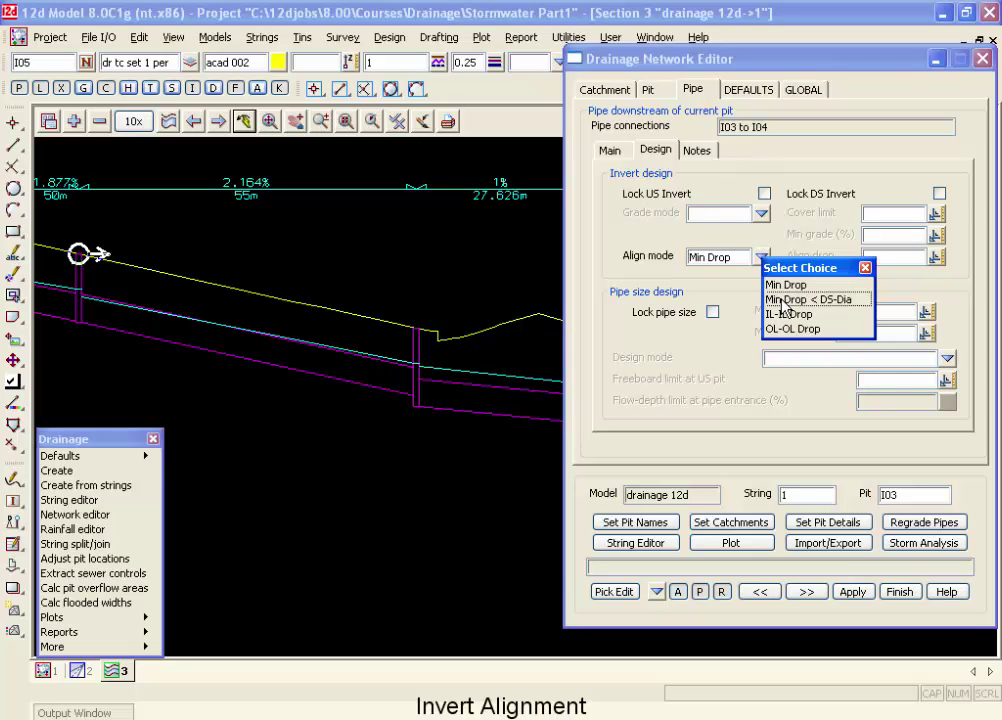
{"action": "left_click", "coordinate": [784, 301]}
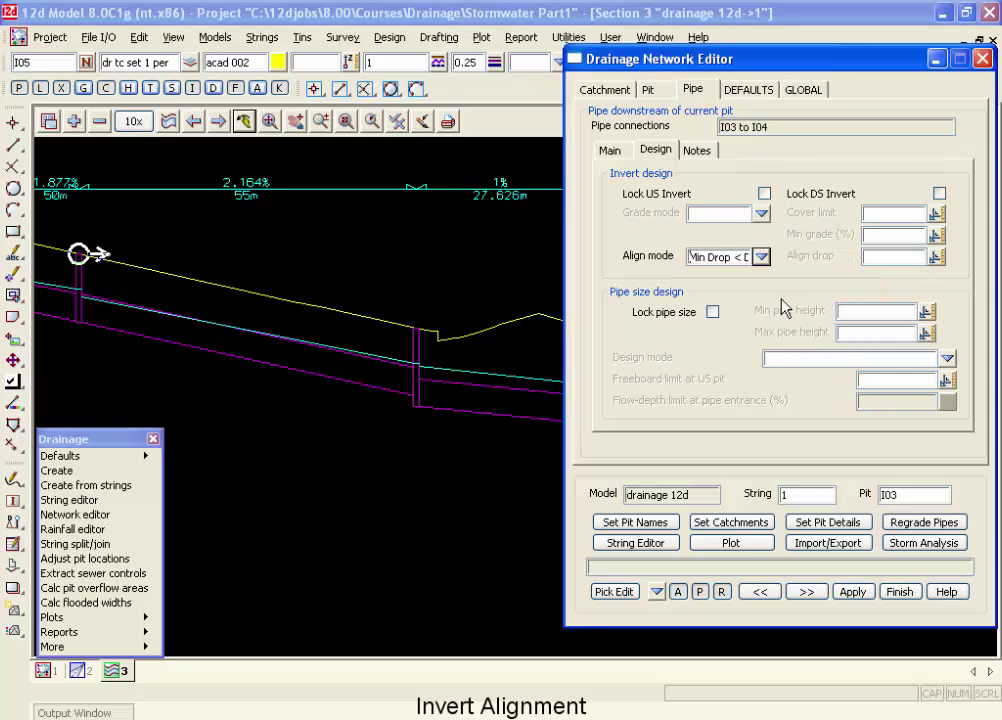
{"action": "left_click", "coordinate": [935, 528]}
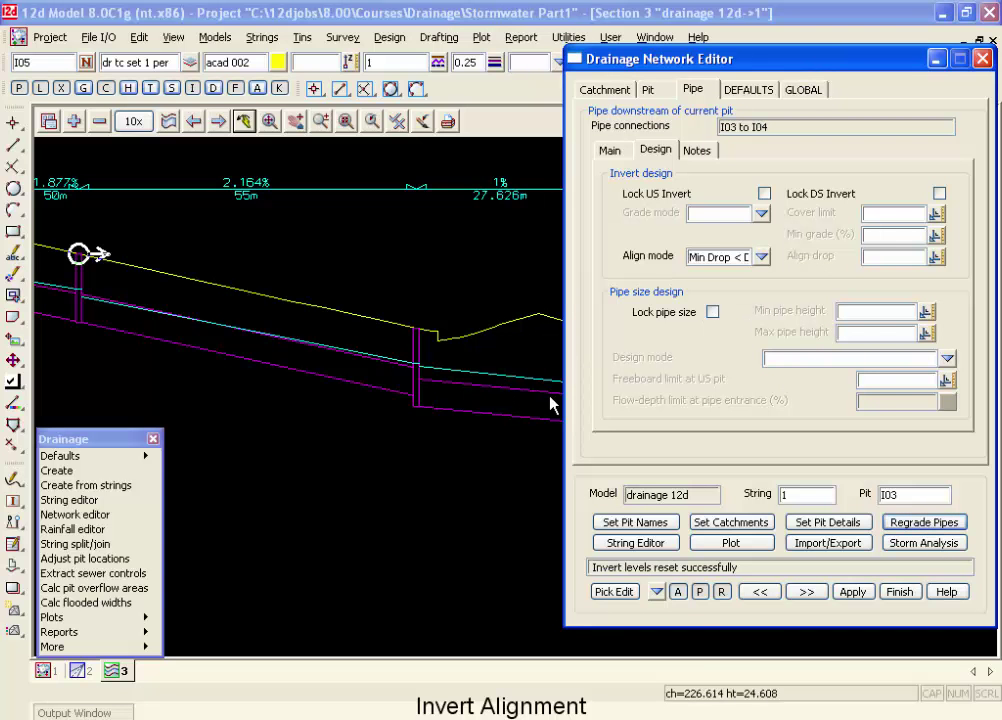
{"action": "left_click", "coordinate": [719, 258]}
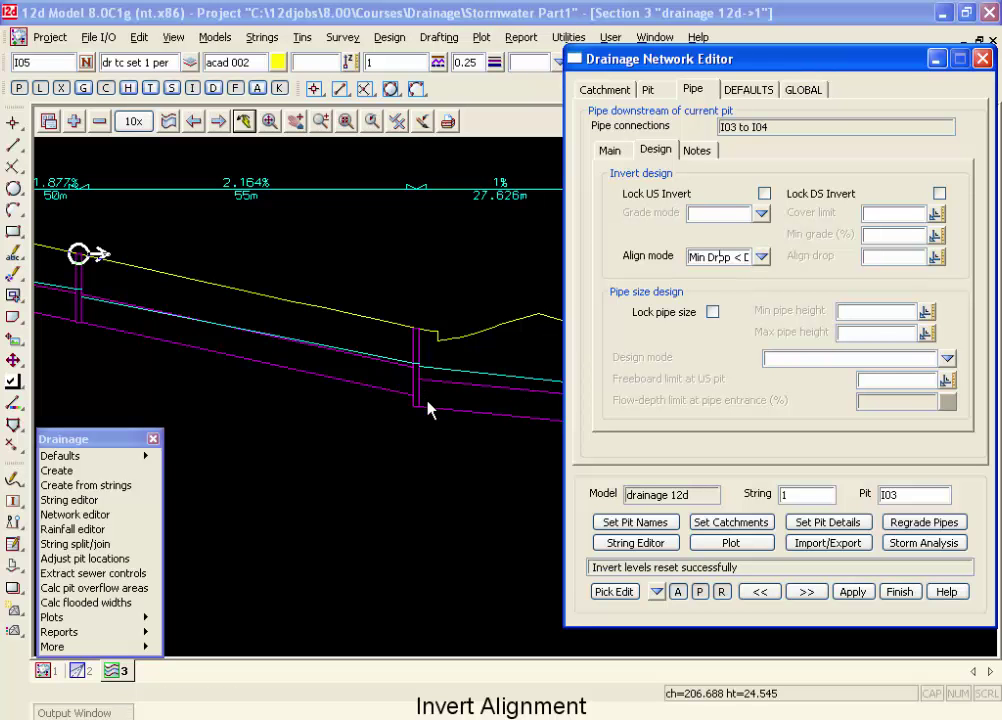
Set the Align mode to IL-IL Drop and regrade the pipes
{"action": "left_click", "coordinate": [762, 257]}
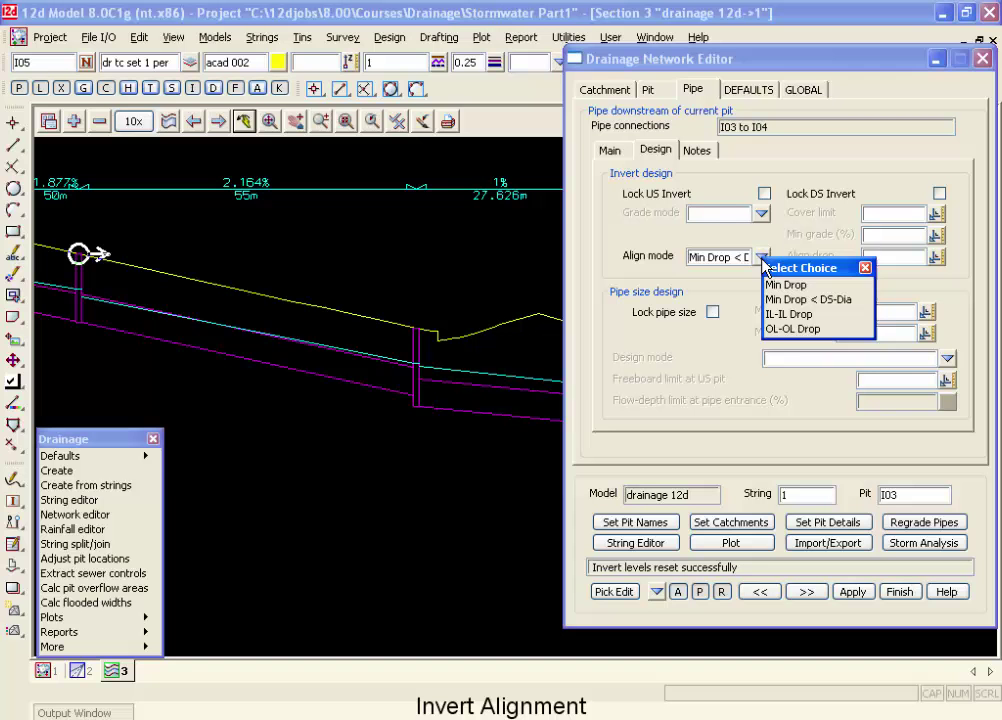
{"action": "left_click", "coordinate": [784, 314]}
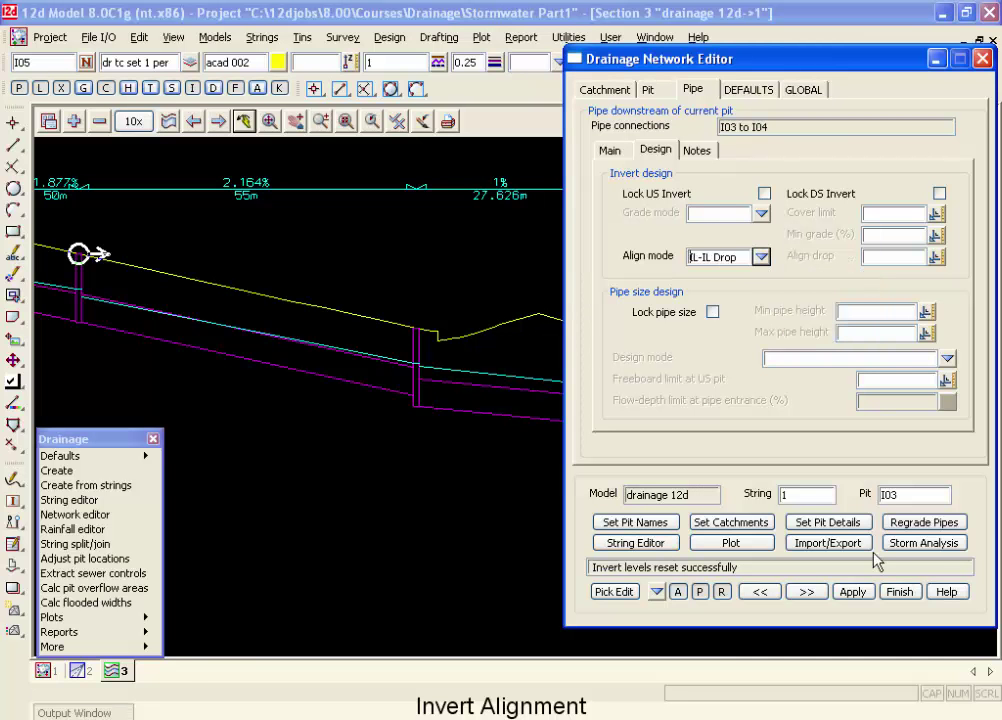
{"action": "left_click", "coordinate": [922, 522]}
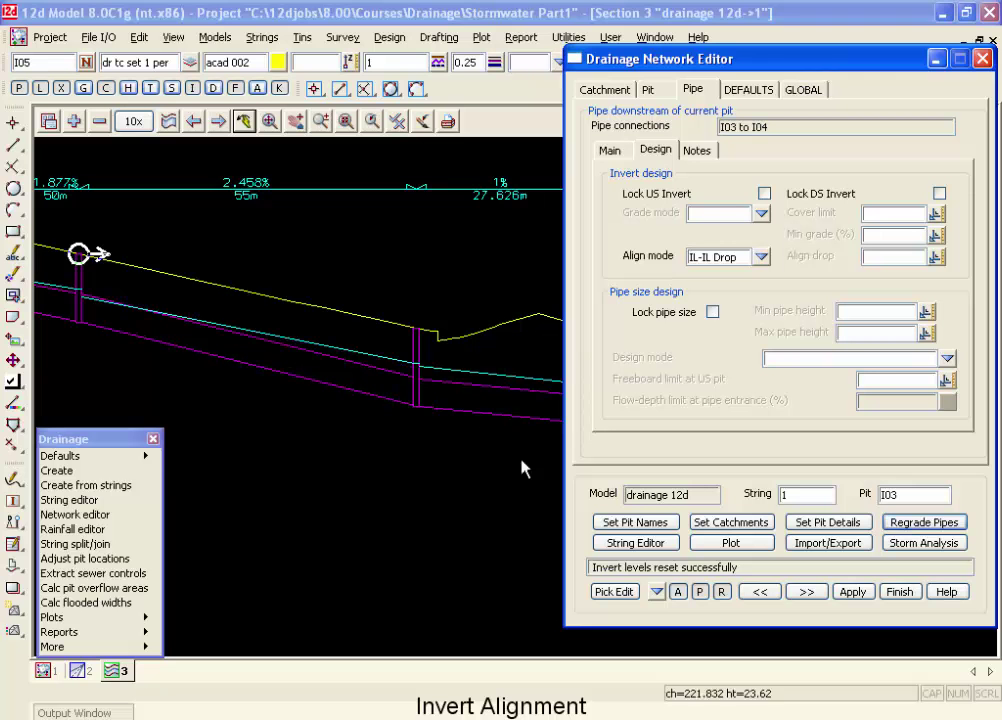
{"action": "scroll", "coordinate": [425, 420], "scroll_direction": "up", "scroll_amount": 3}
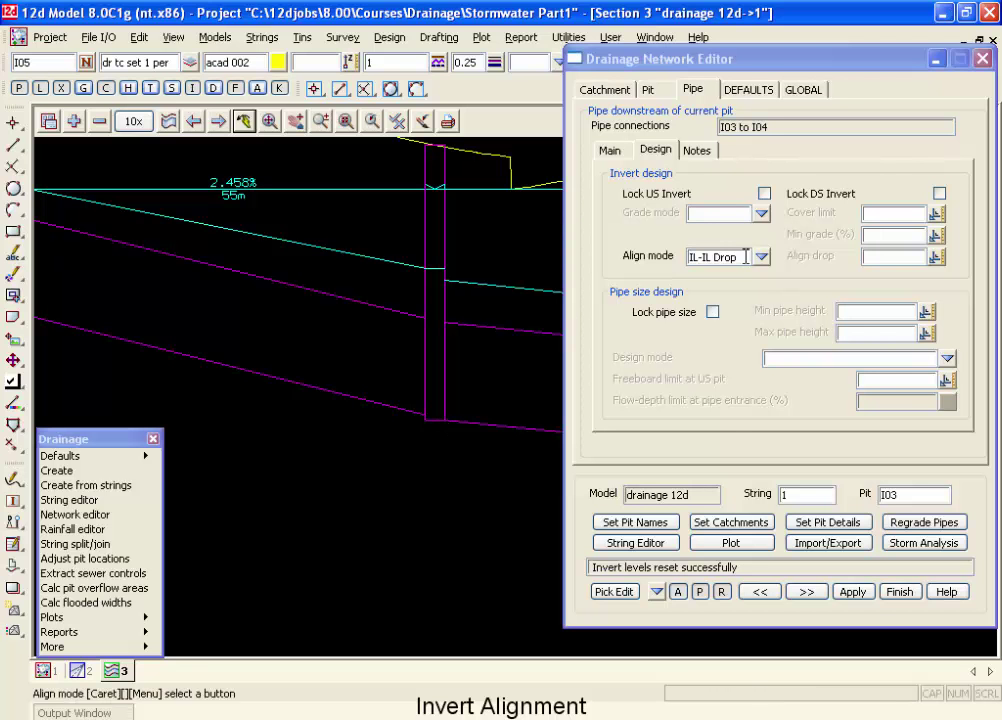
Switch the Align mode to OL-OL Drop and regrade the pipes again
{"action": "left_click", "coordinate": [761, 256]}
{"action": "left_click", "coordinate": [795, 330]}
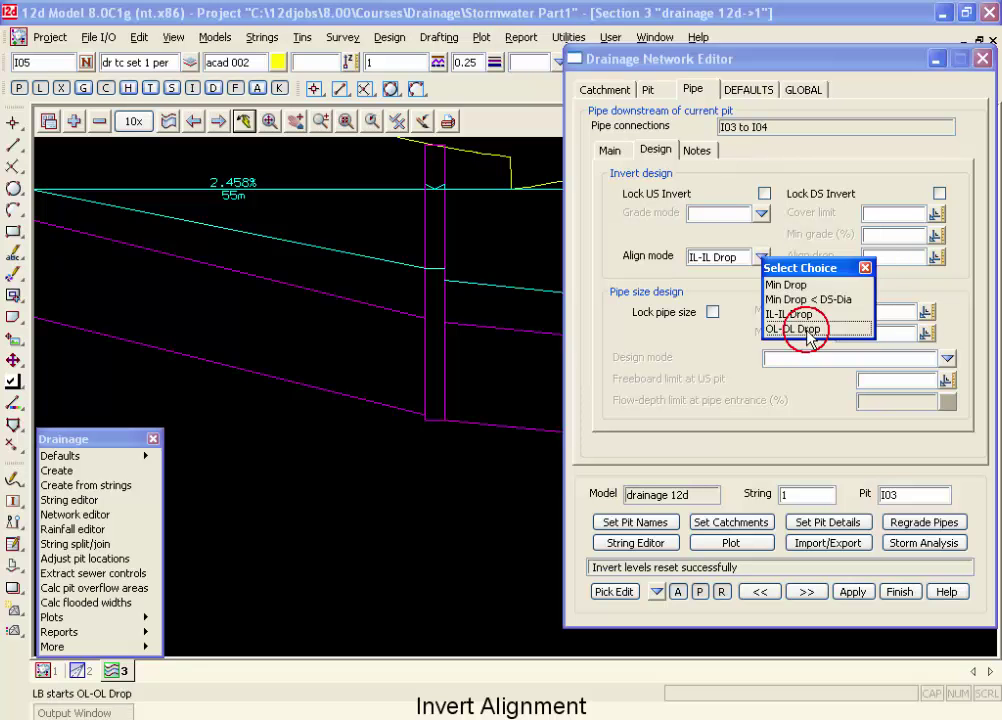
{"action": "left_click", "coordinate": [916, 524]}
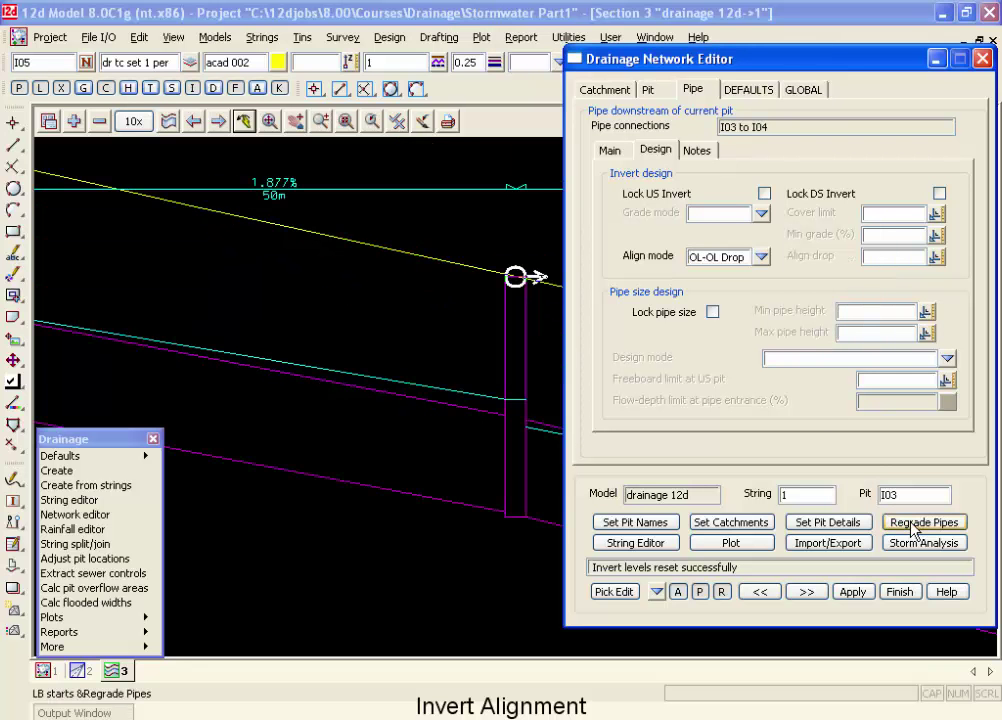
{"action": "scroll", "coordinate": [296, 450], "scroll_direction": "down", "scroll_amount": 4}
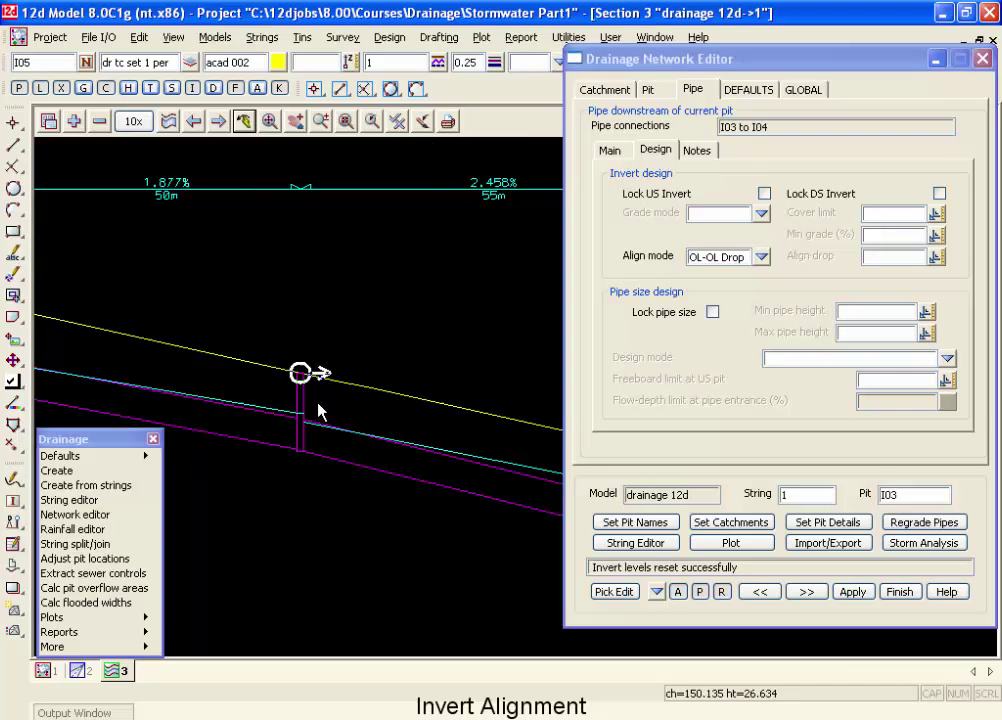
{"action": "scroll", "coordinate": [457, 466], "scroll_direction": "up", "scroll_amount": 3}
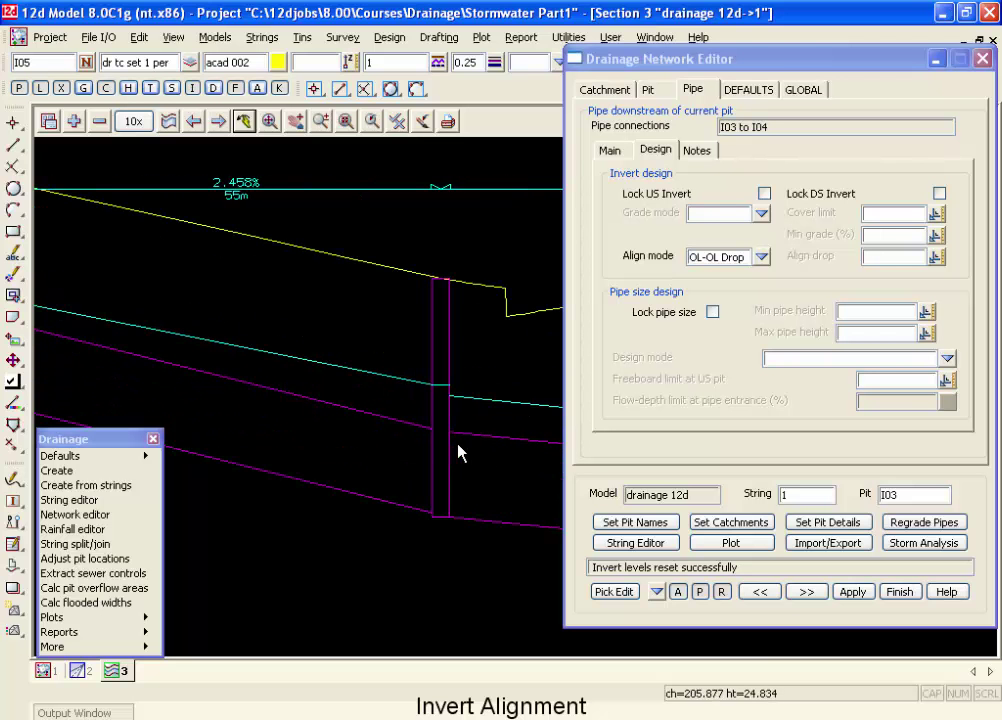
{"action": "scroll", "coordinate": [485, 456], "scroll_direction": "down", "scroll_amount": 3}
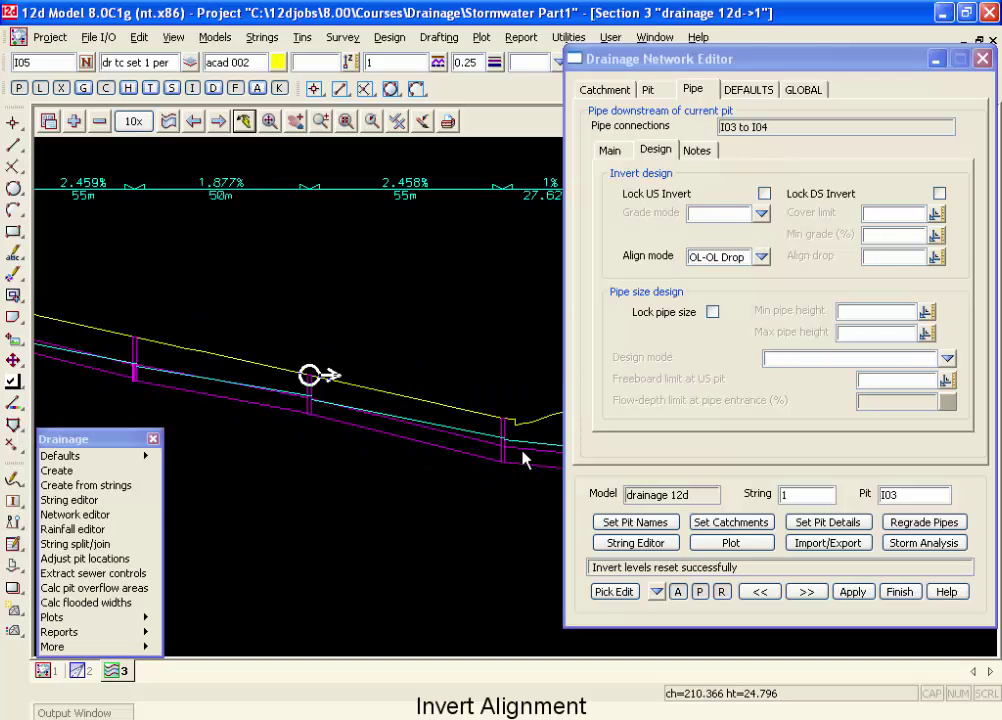
{"action": "scroll", "coordinate": [522, 458], "scroll_direction": "up", "scroll_amount": 3}
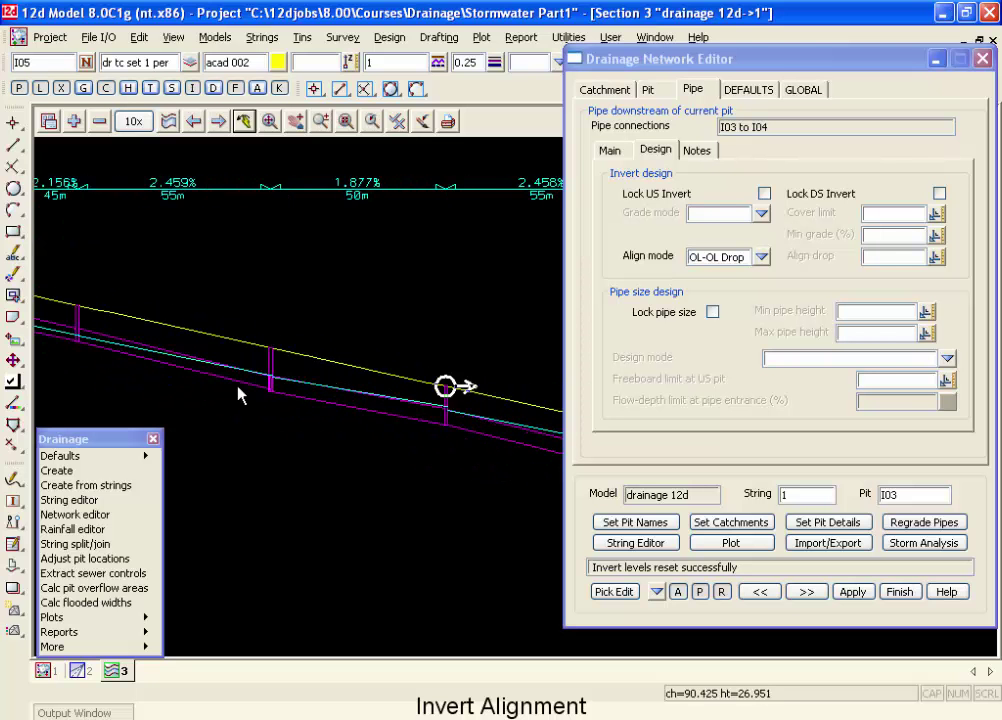
{"action": "scroll", "coordinate": [242, 390], "scroll_direction": "up", "scroll_amount": 3}
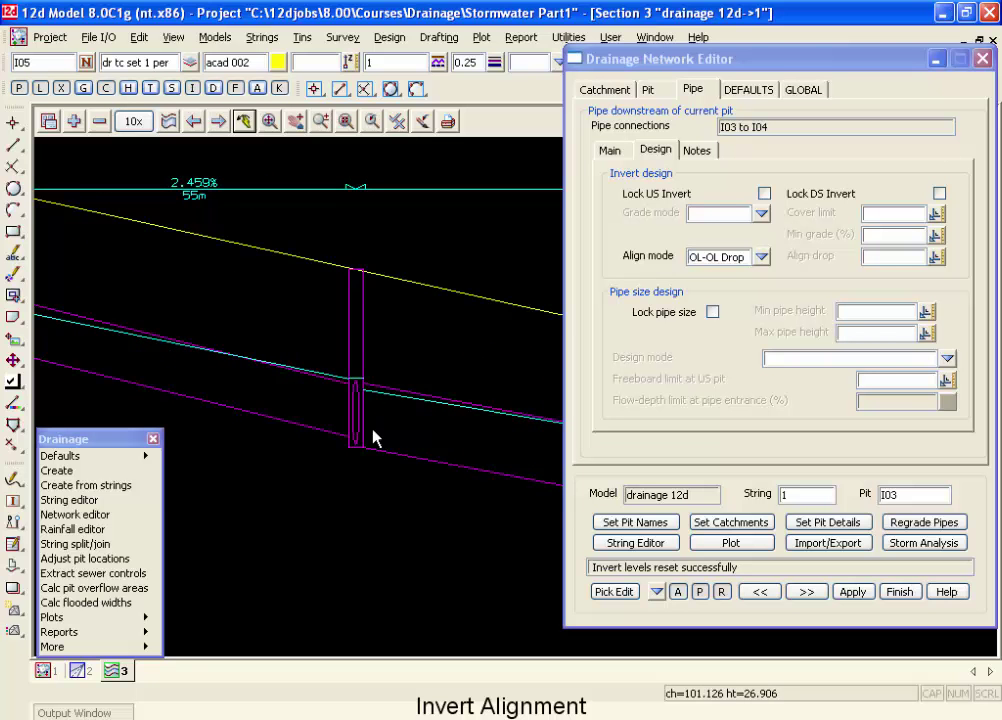
{"action": "scroll", "coordinate": [380, 440], "scroll_direction": "down", "scroll_amount": 2}
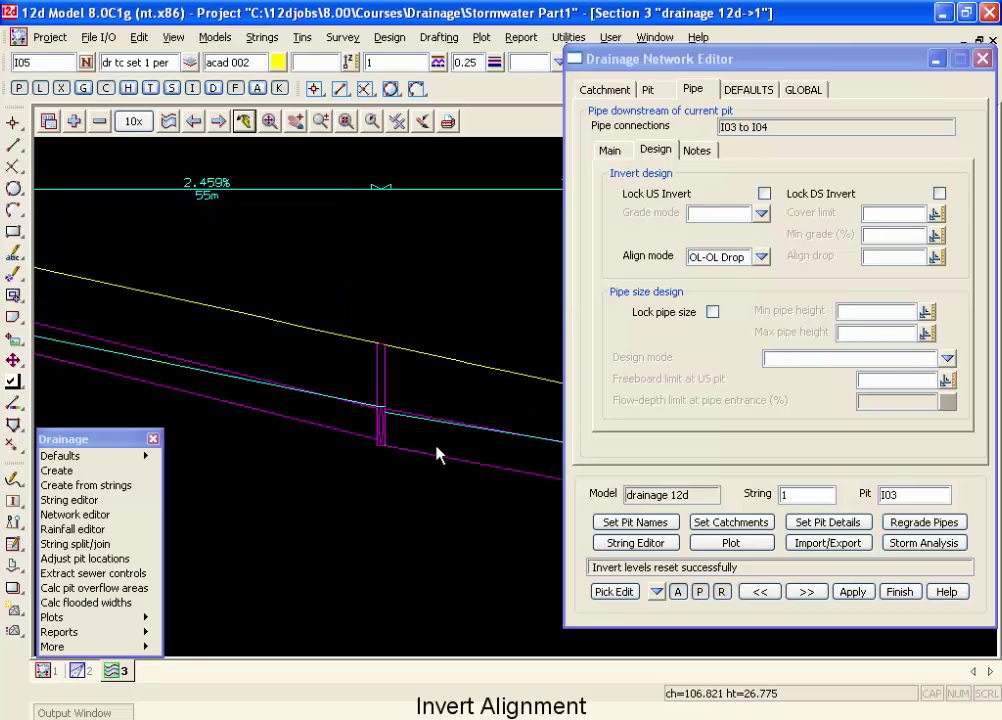
Pick the pit string in the long section to edit pipe I02 to MH1
{"action": "left_click", "coordinate": [614, 589]}
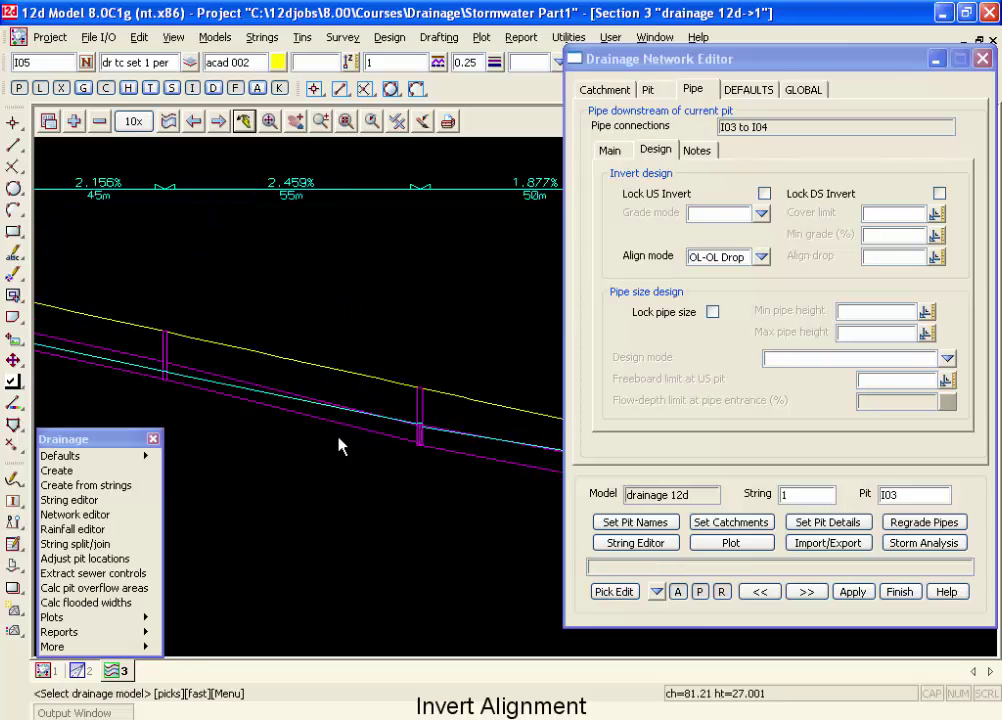
{"action": "left_click", "coordinate": [161, 340]}
{"action": "middle_click", "coordinate": [161, 340]}
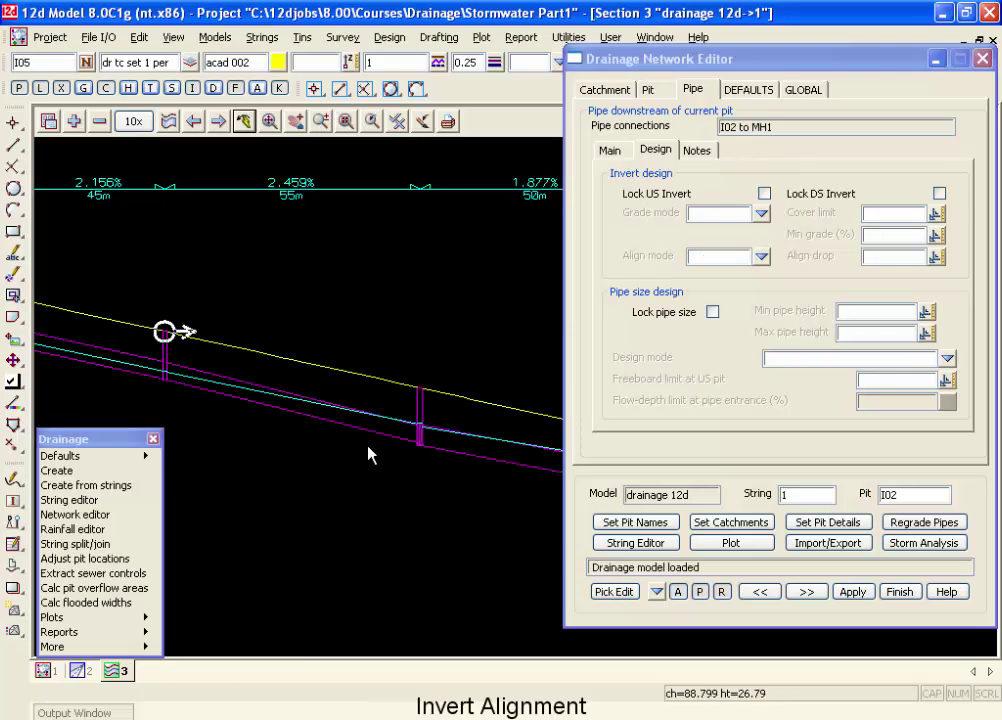
{"action": "scroll", "coordinate": [418, 445], "scroll_direction": "up", "scroll_amount": 3}
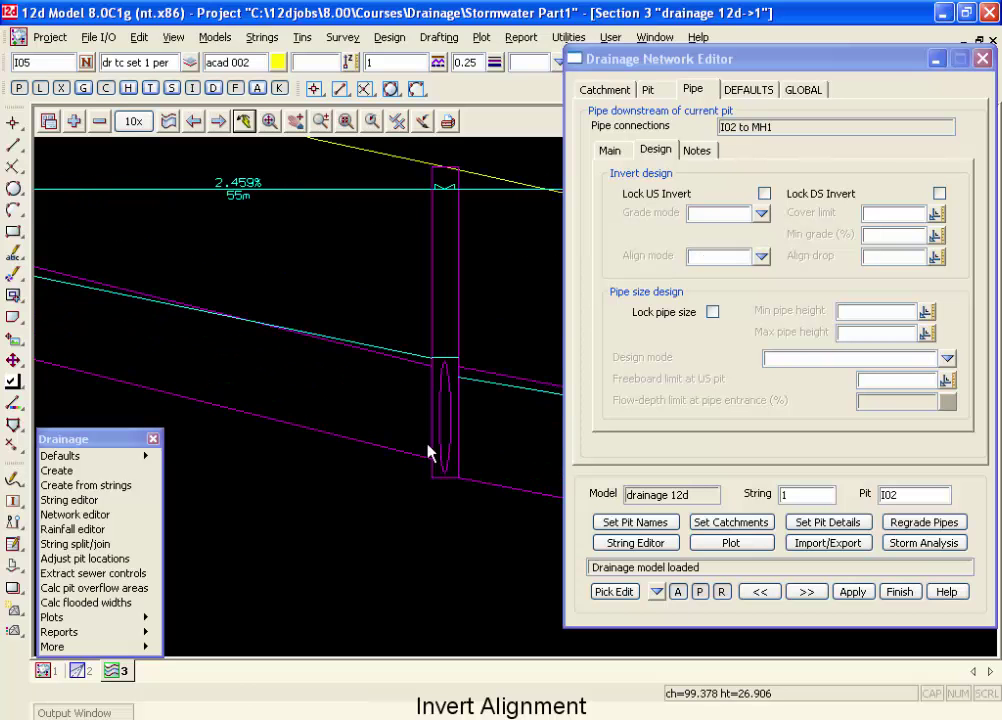
{"action": "scroll", "coordinate": [476, 463], "scroll_direction": "up", "scroll_amount": 1}
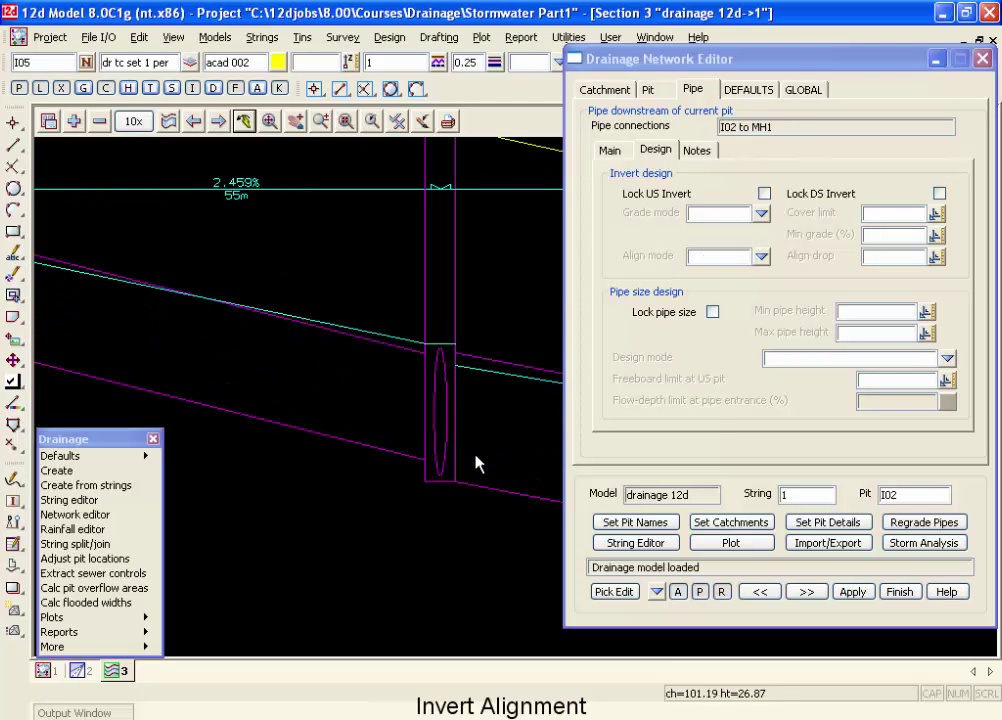
Set pipe I02 to MH1's Align mode to IL-IL Drop and regrade the pipes
{"action": "left_click", "coordinate": [762, 258]}
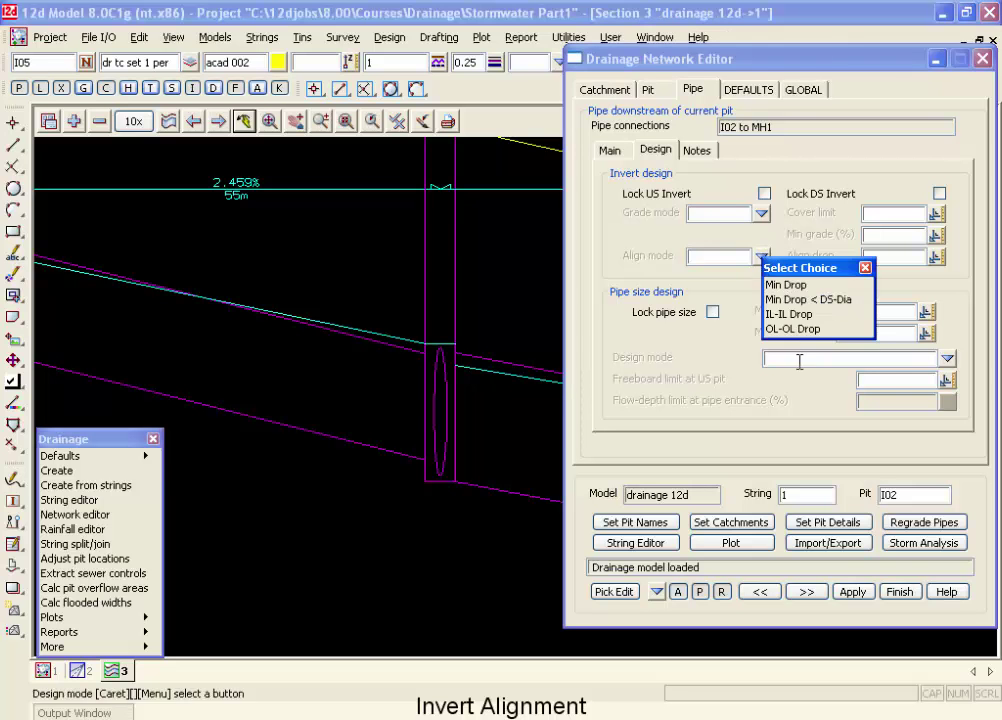
{"action": "left_click", "coordinate": [788, 315]}
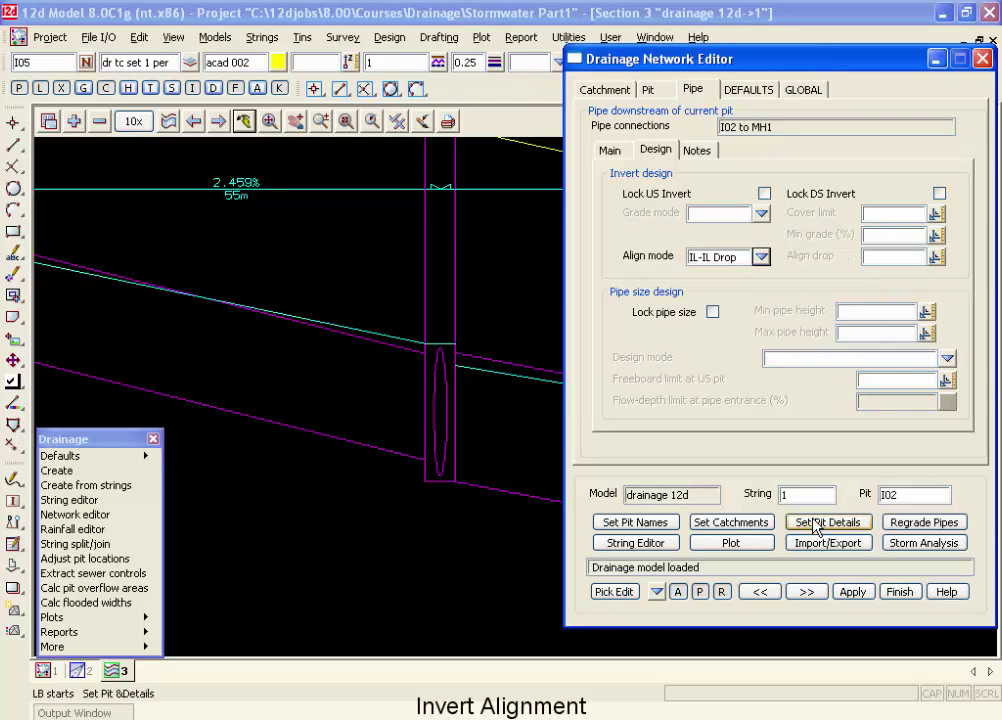
{"action": "left_click", "coordinate": [920, 522]}
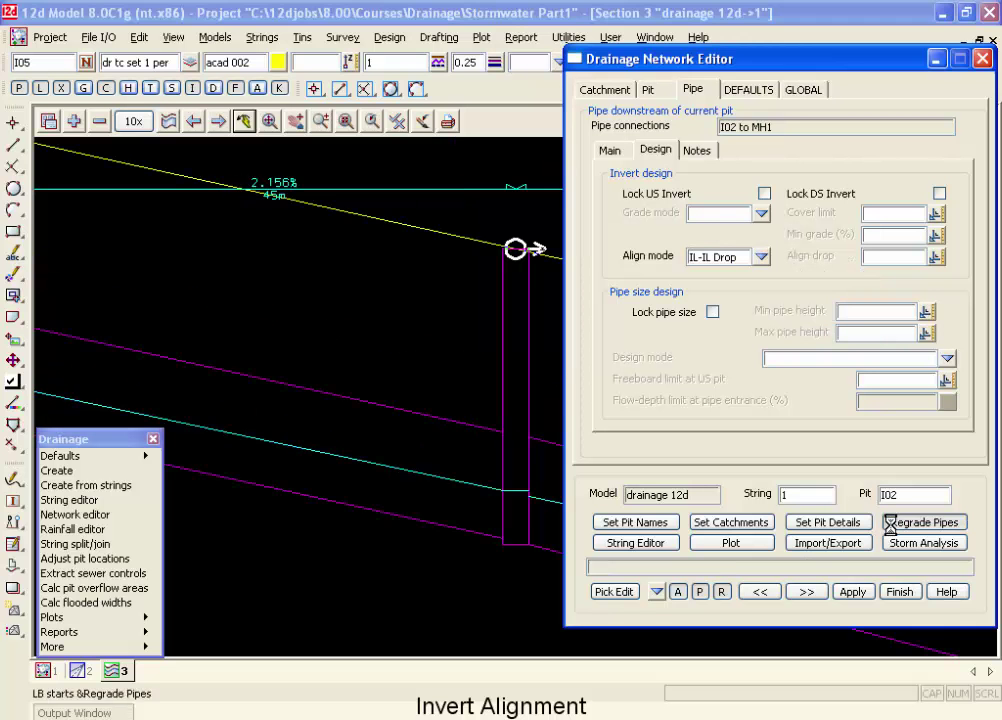
{"action": "scroll", "coordinate": [254, 493], "scroll_direction": "down", "scroll_amount": 4}
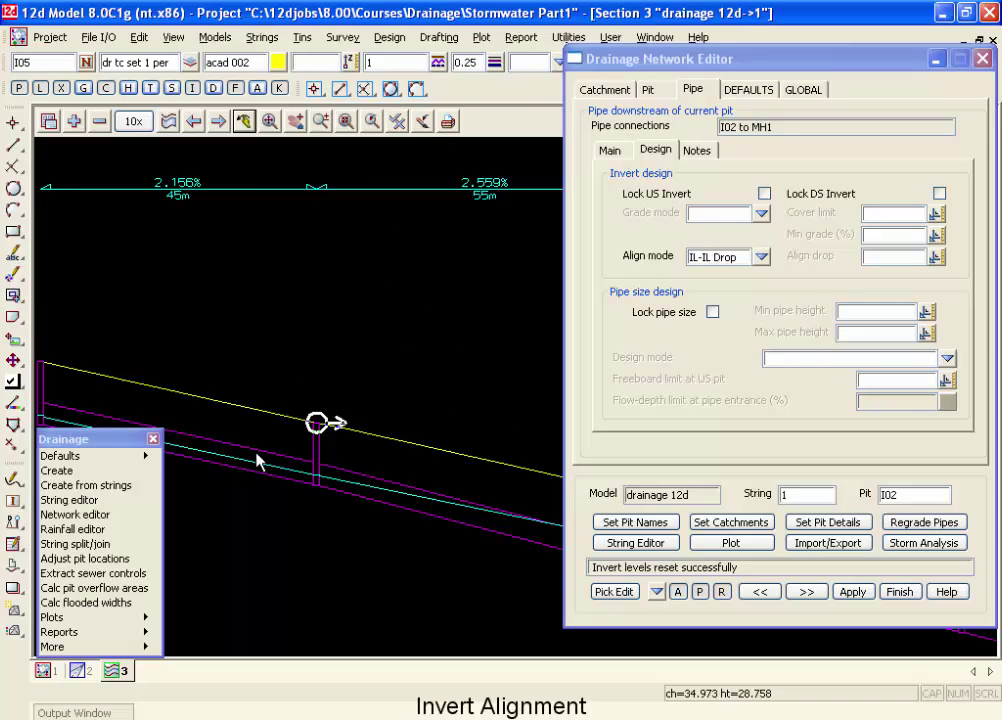
{"action": "scroll", "coordinate": [430, 497], "scroll_direction": "up", "scroll_amount": 5}
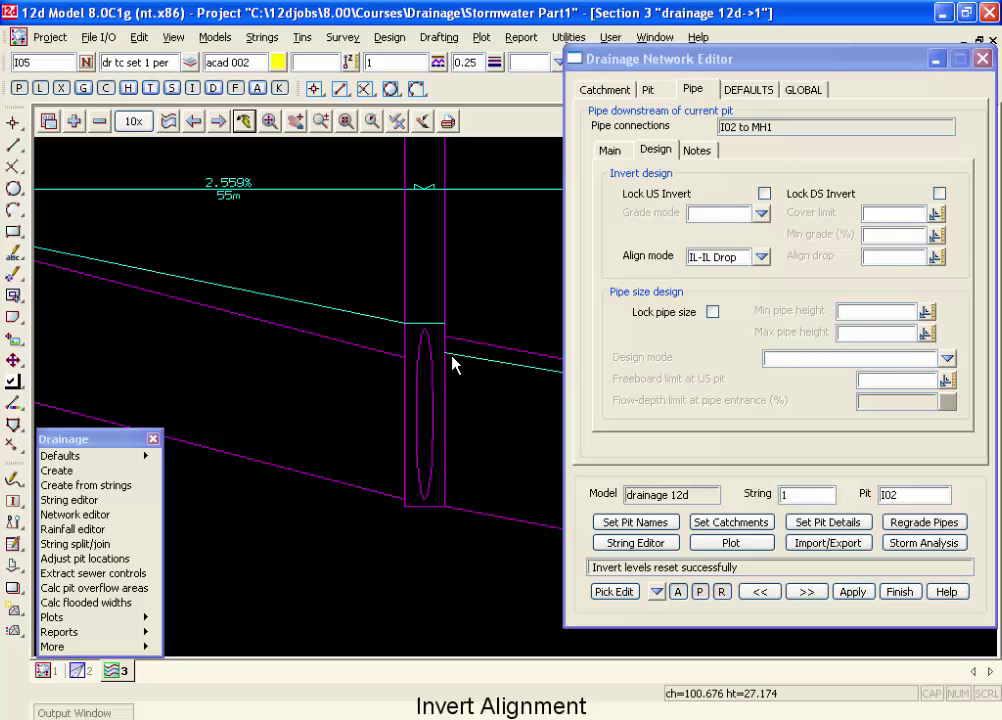
Change pipe I02 to MH1's Align mode to OL-OL Drop and regrade
{"action": "left_click", "coordinate": [763, 257]}
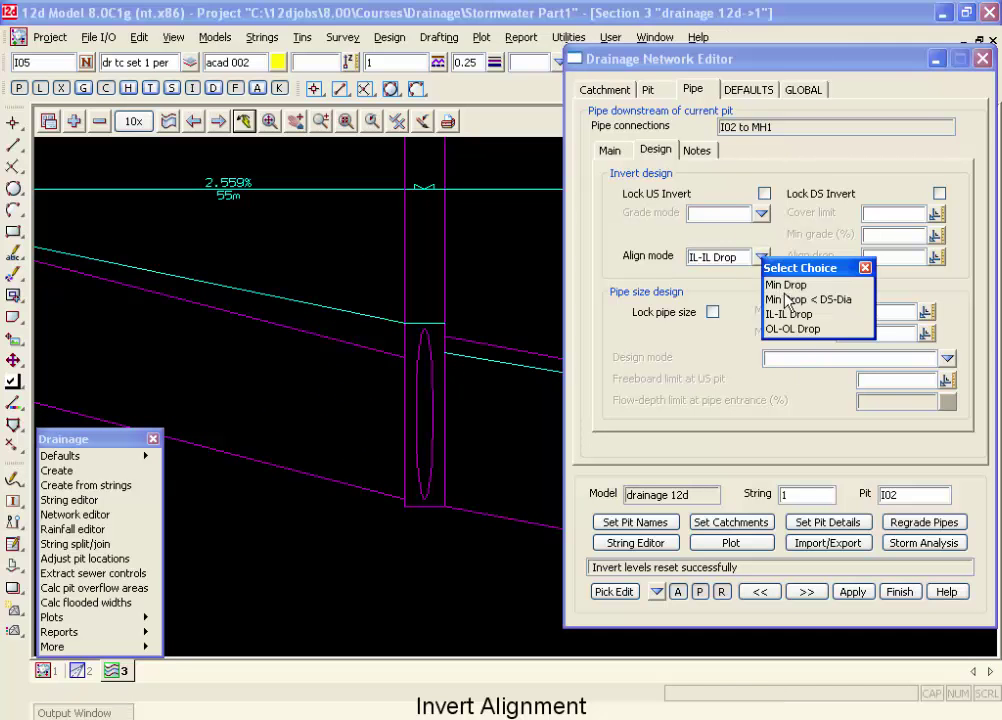
{"action": "left_click", "coordinate": [798, 329]}
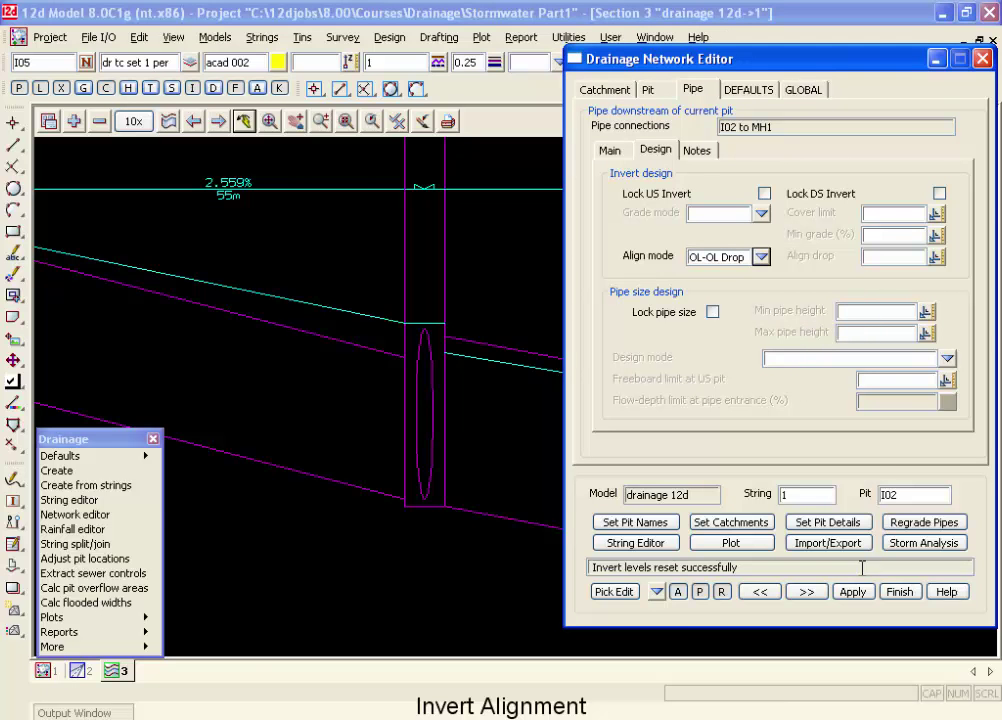
{"action": "left_click", "coordinate": [912, 522]}
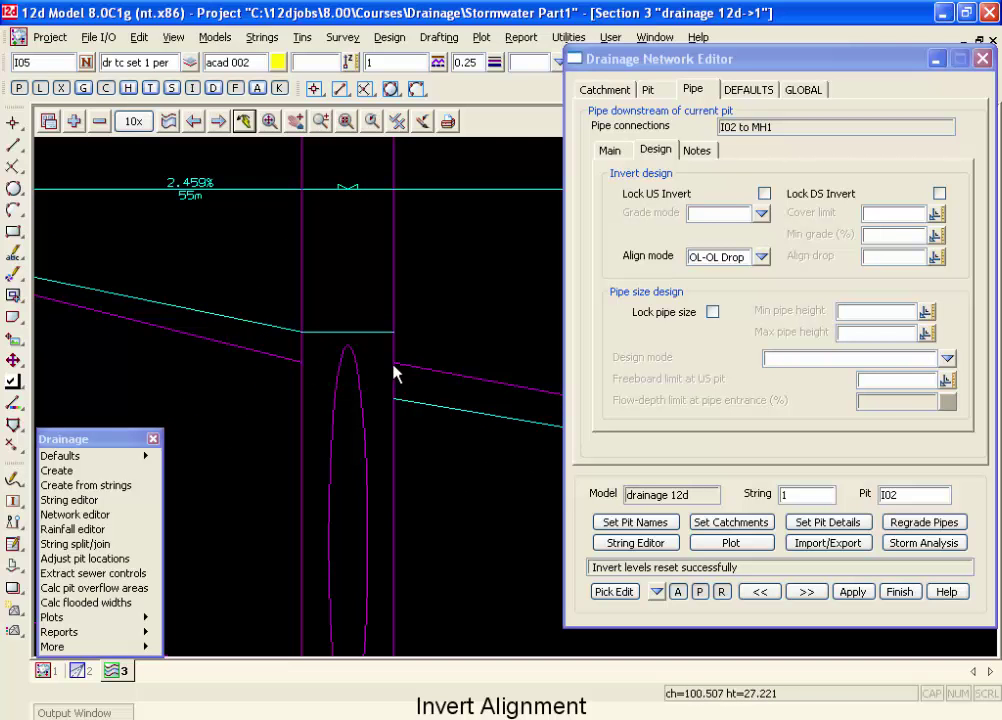
Zoom out on the section view and show the default pipe settings (Min Depth, Min Drop)
{"action": "scroll", "coordinate": [388, 362], "scroll_direction": "down", "scroll_amount": 3}
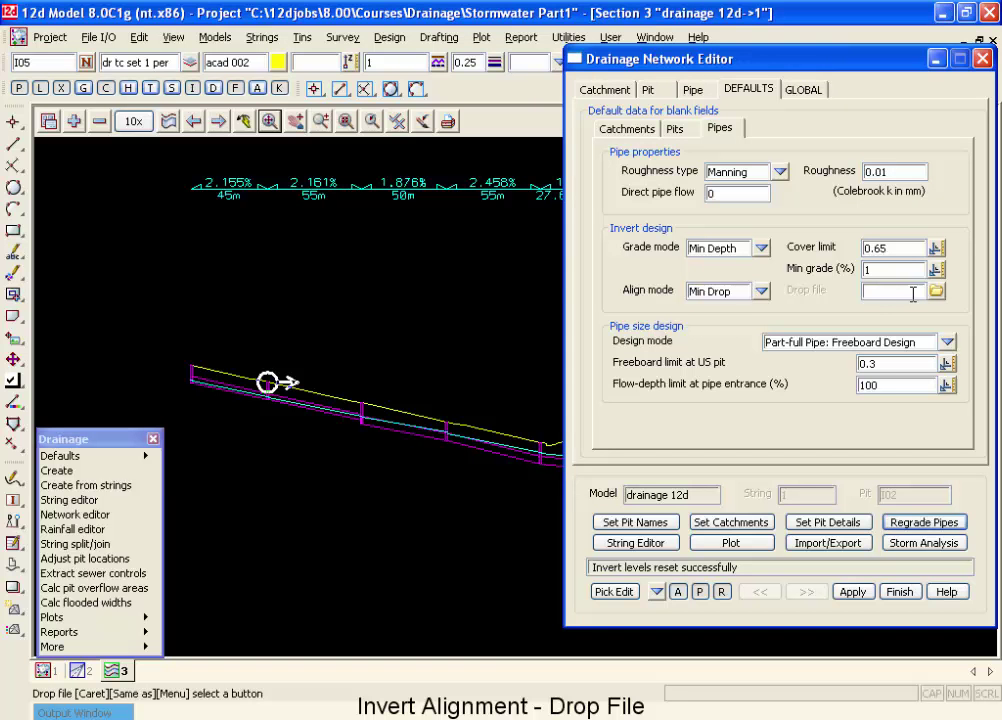
Create drop file 'mt drop file.drop' with a 0.030 pit drop below 180° and save it
{"action": "left_click", "coordinate": [912, 294]}
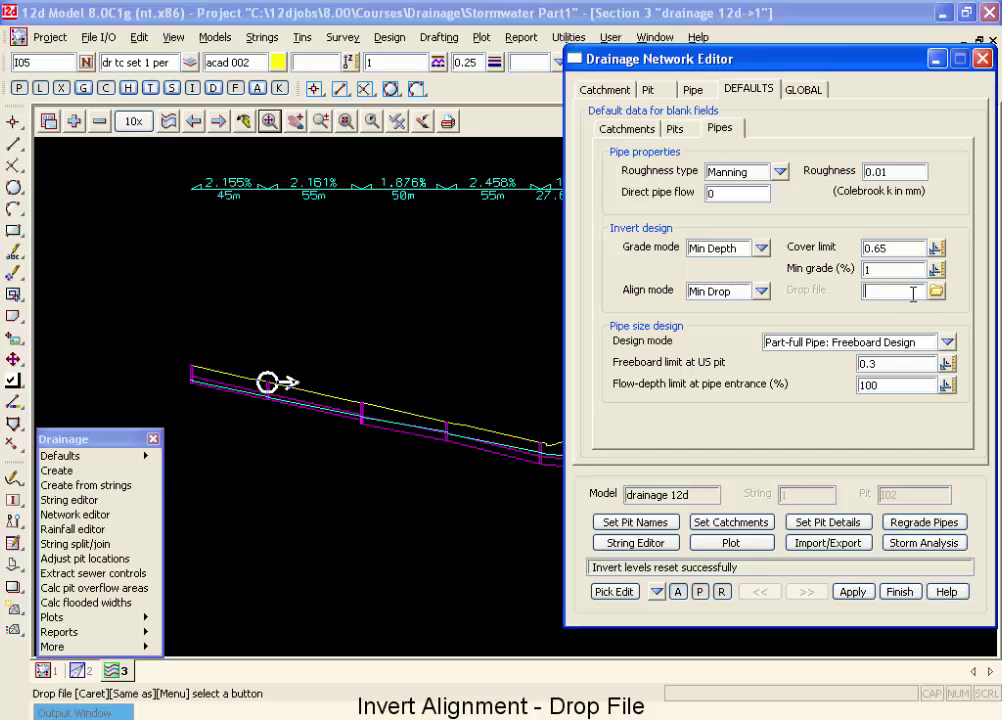
{"action": "type", "text": "mt drop file"}
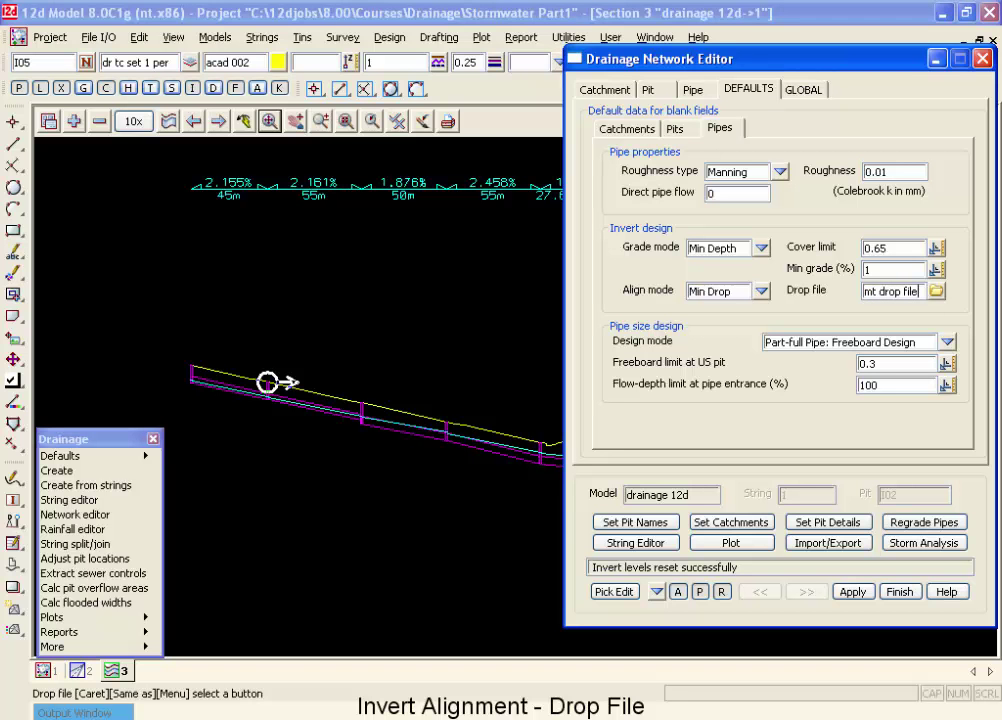
{"action": "left_click", "coordinate": [936, 291]}
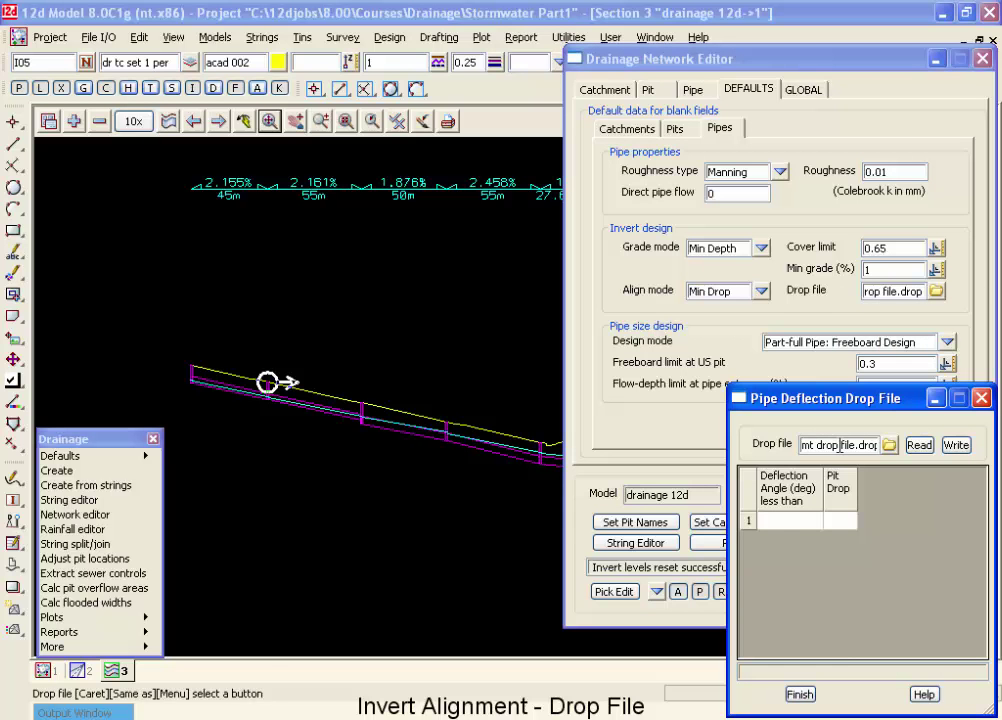
{"action": "left_click_drag", "start_coordinate": [811, 404], "coordinate": [649, 294]}
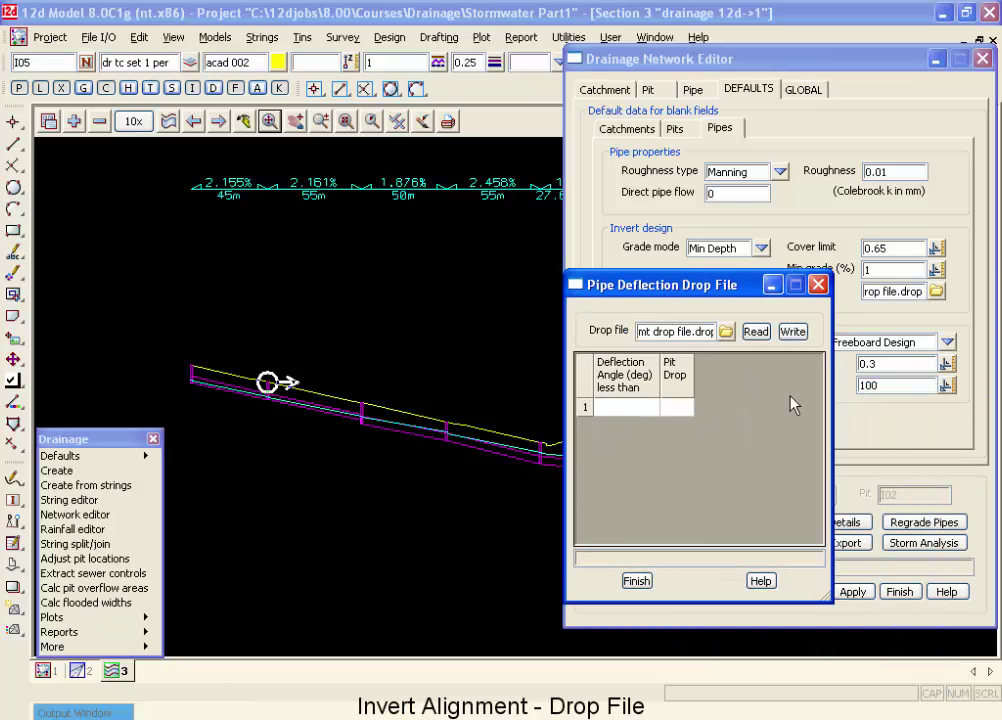
{"action": "left_click", "coordinate": [644, 410]}
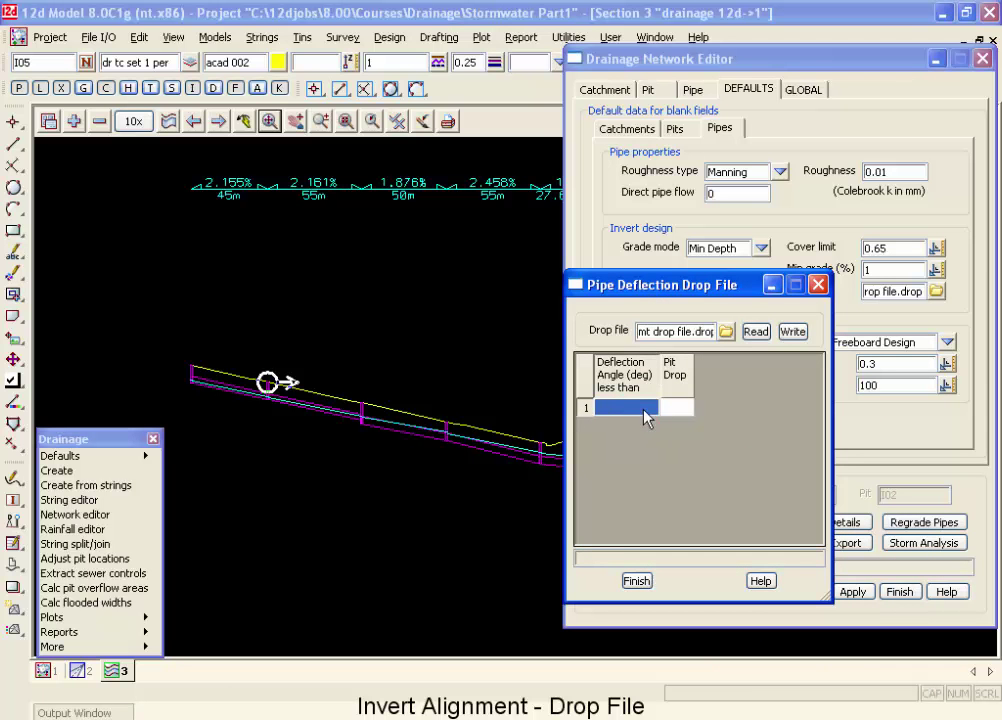
{"action": "type", "text": "180"}
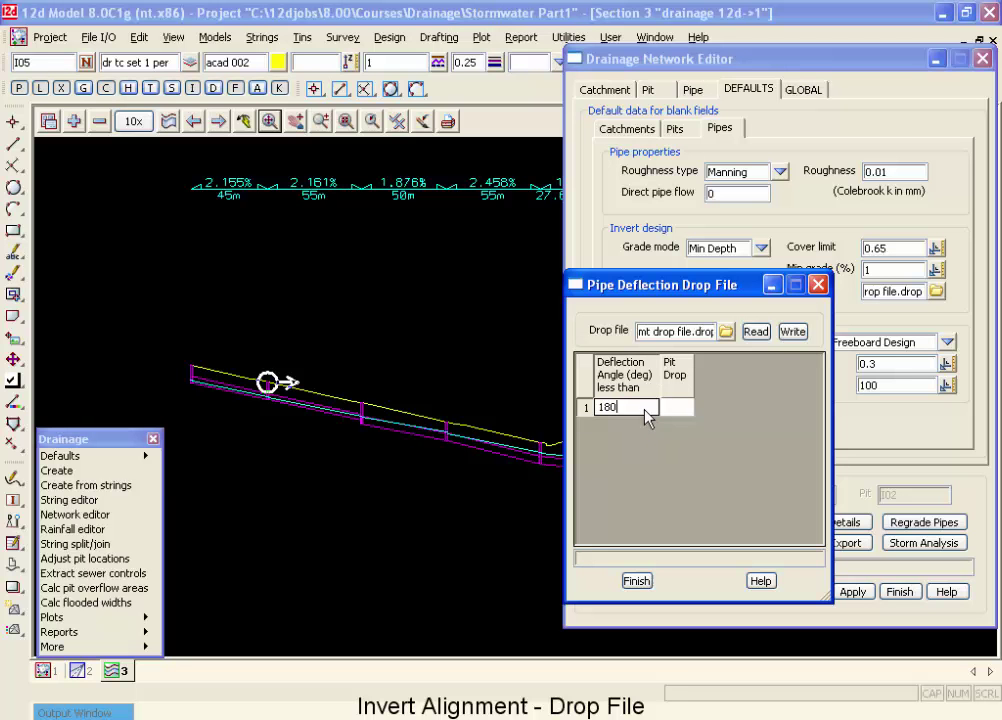
{"action": "left_click", "coordinate": [684, 409]}
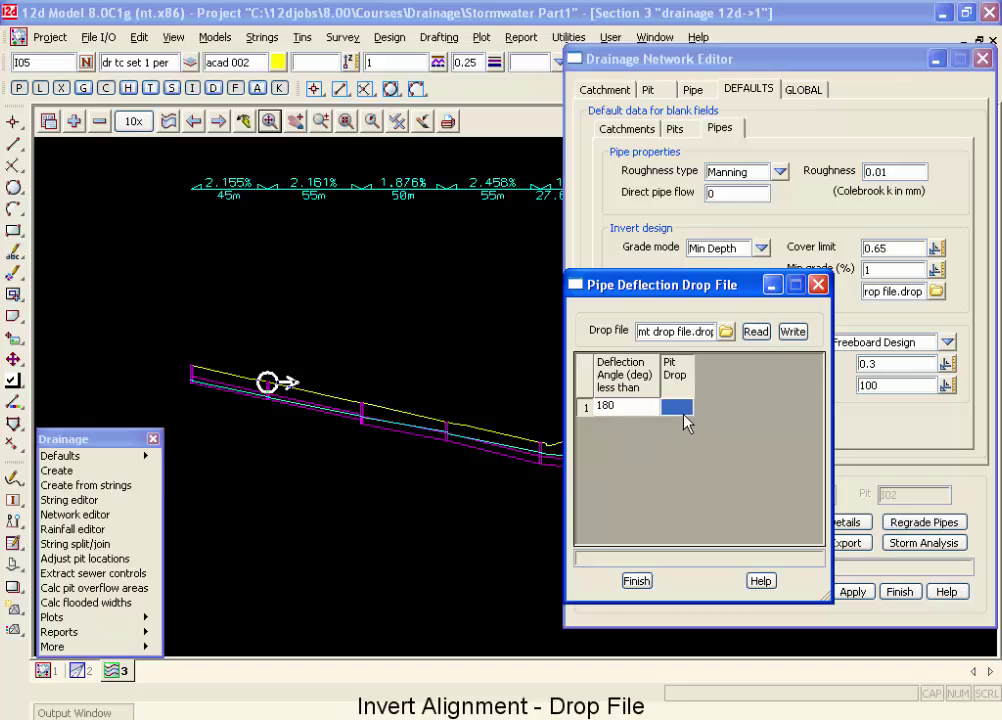
{"action": "type", "text": ".030"}
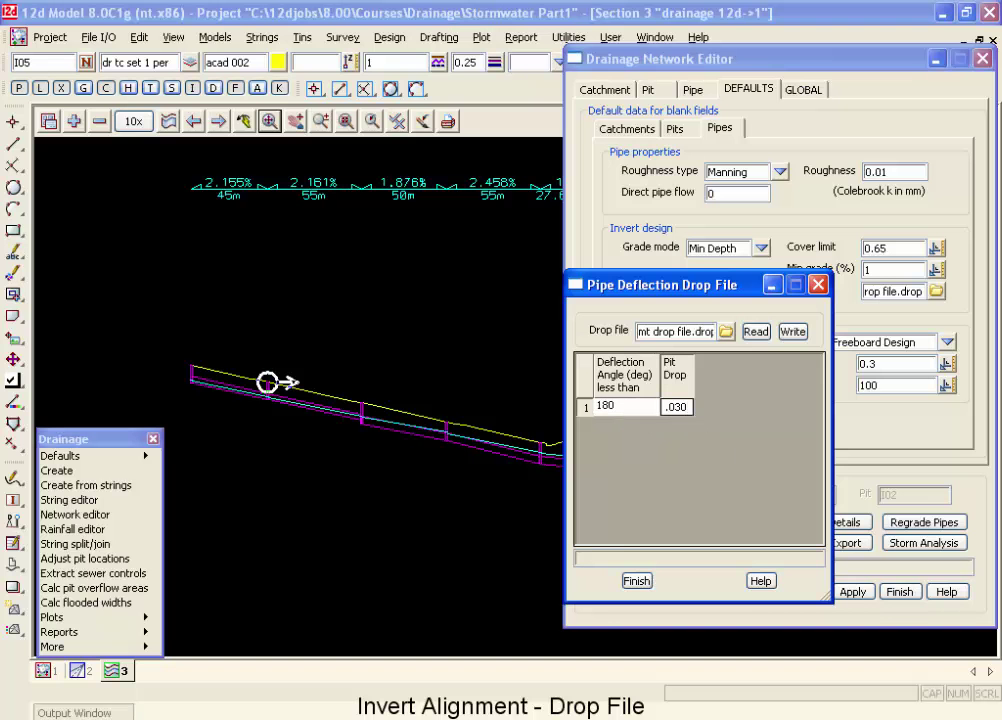
{"action": "left_click", "coordinate": [795, 335]}
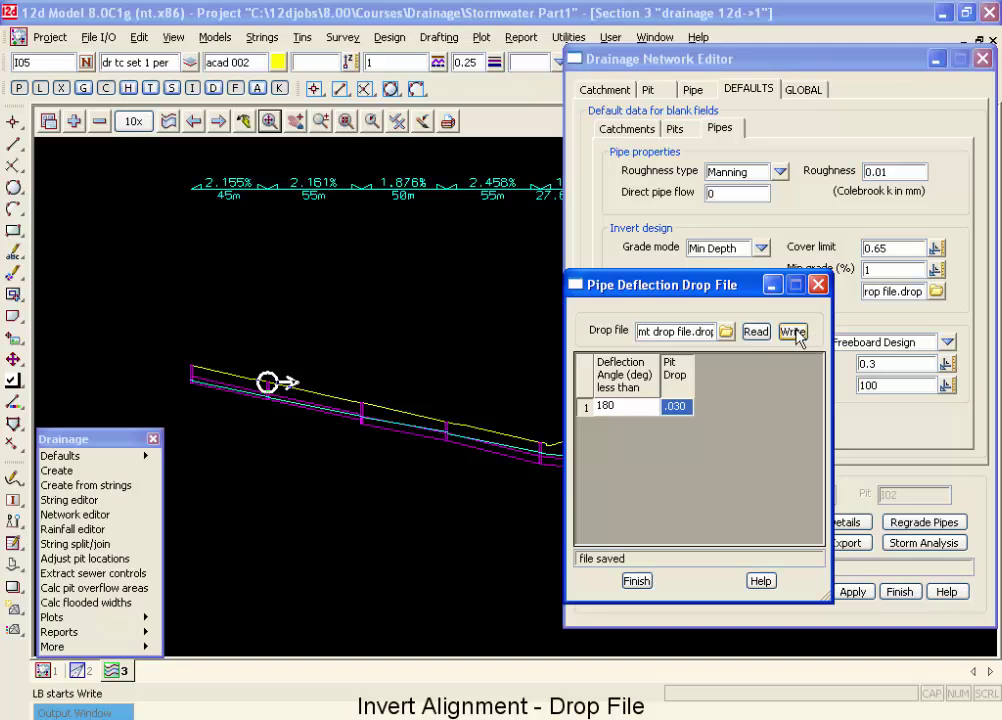
{"action": "left_click", "coordinate": [636, 582]}
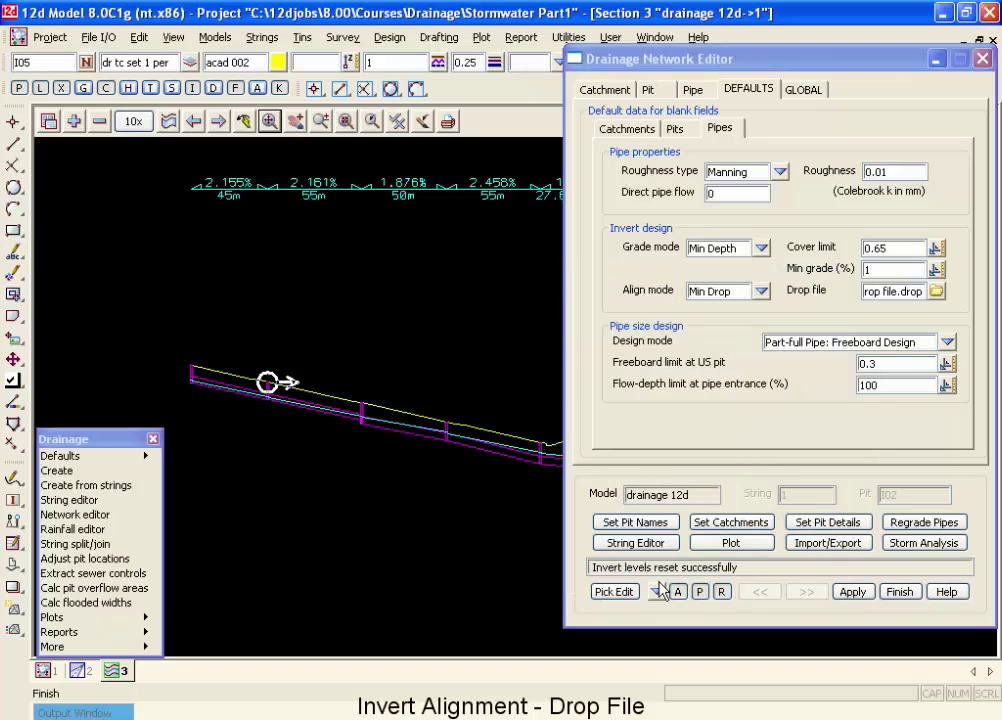
Regrade the pipes using the new drop file
{"action": "left_click", "coordinate": [905, 524]}
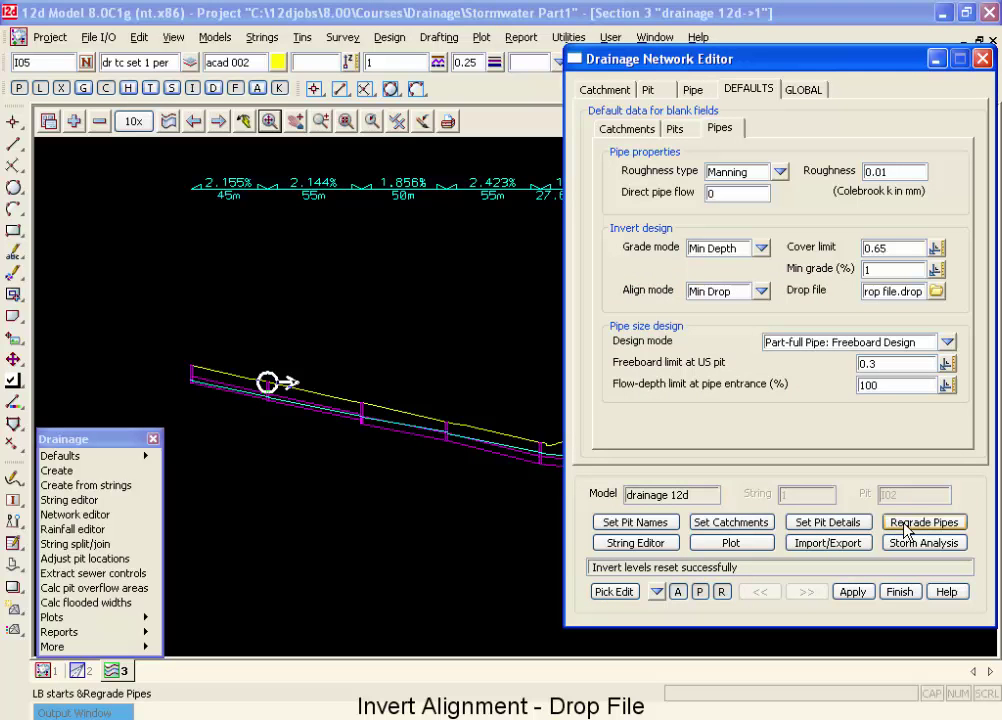
{"action": "left_click", "coordinate": [441, 457]}
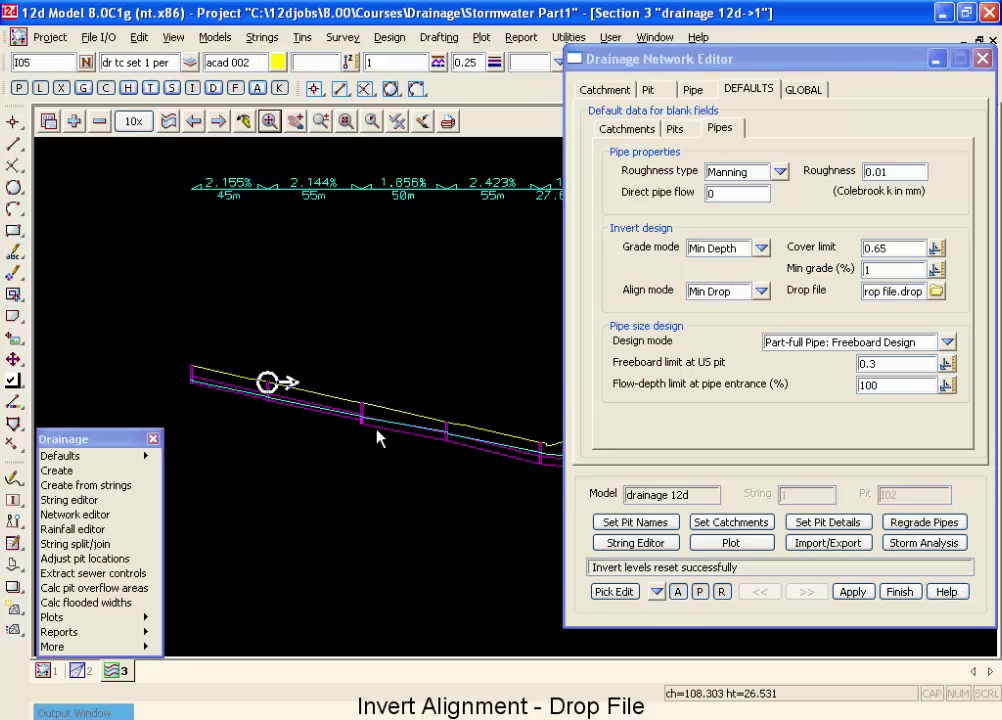
{"action": "scroll", "coordinate": [455, 447], "scroll_direction": "up", "scroll_amount": 3}
Choose nz_std.drop from the library as the default drop file
{"action": "scroll", "coordinate": [421, 449], "scroll_direction": "up", "scroll_amount": 3}
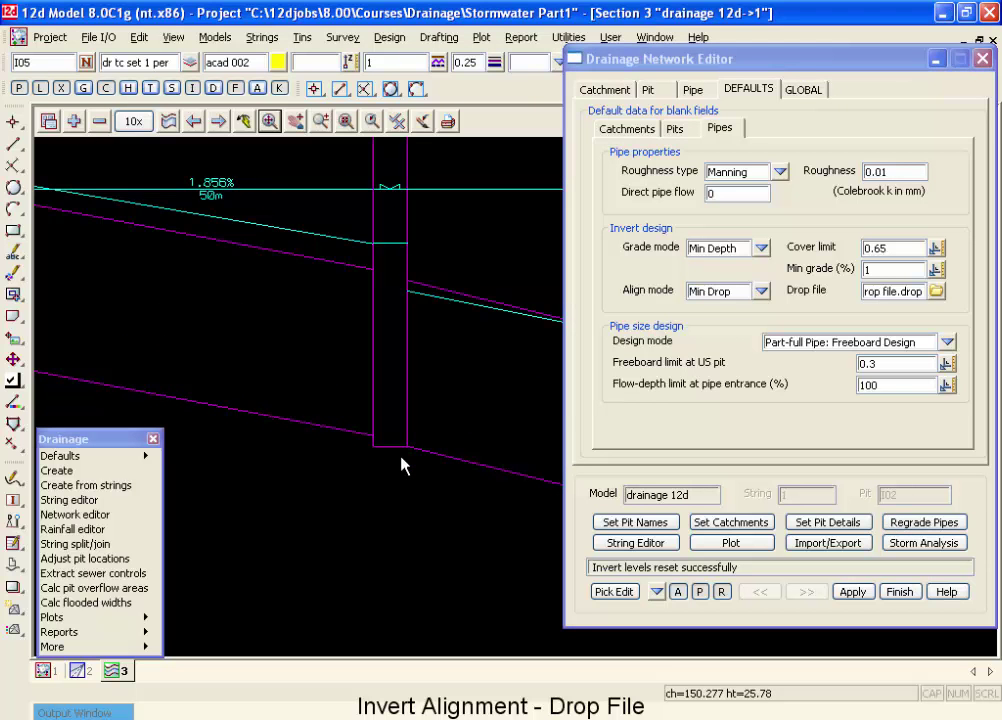
{"action": "scroll", "coordinate": [404, 465], "scroll_direction": "down", "scroll_amount": 3}
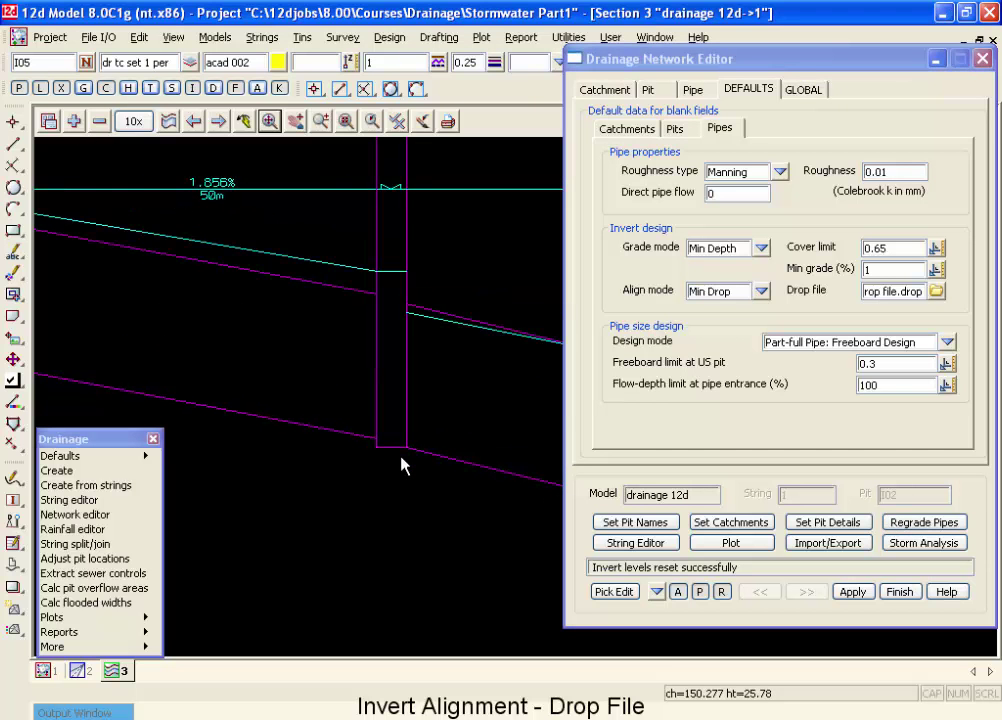
{"action": "left_click", "coordinate": [937, 291]}
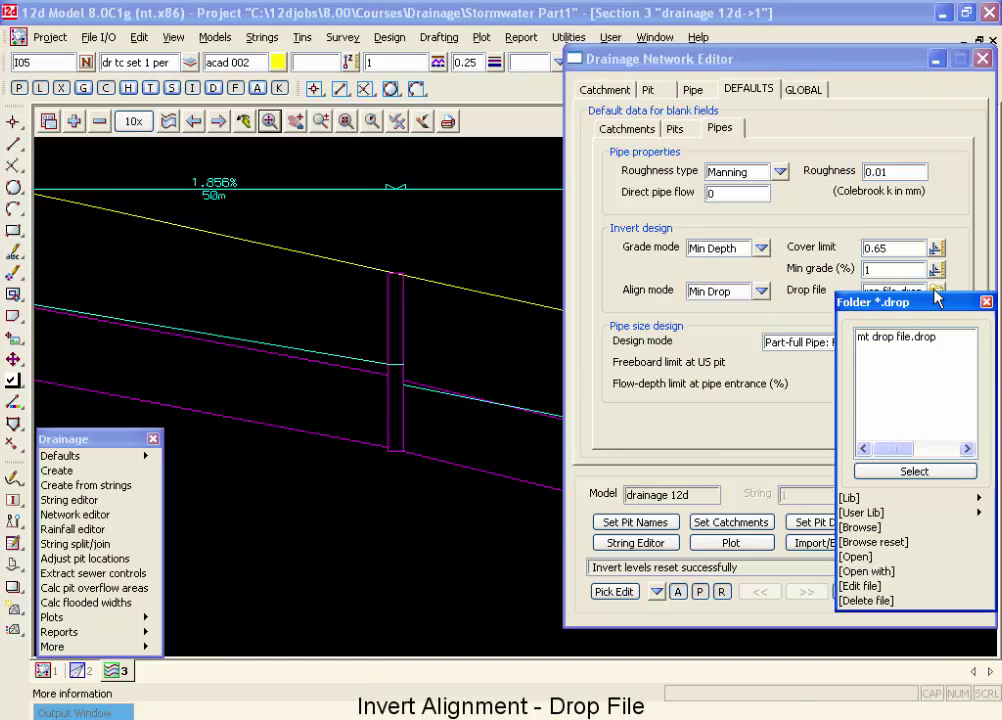
{"action": "left_click", "coordinate": [957, 498]}
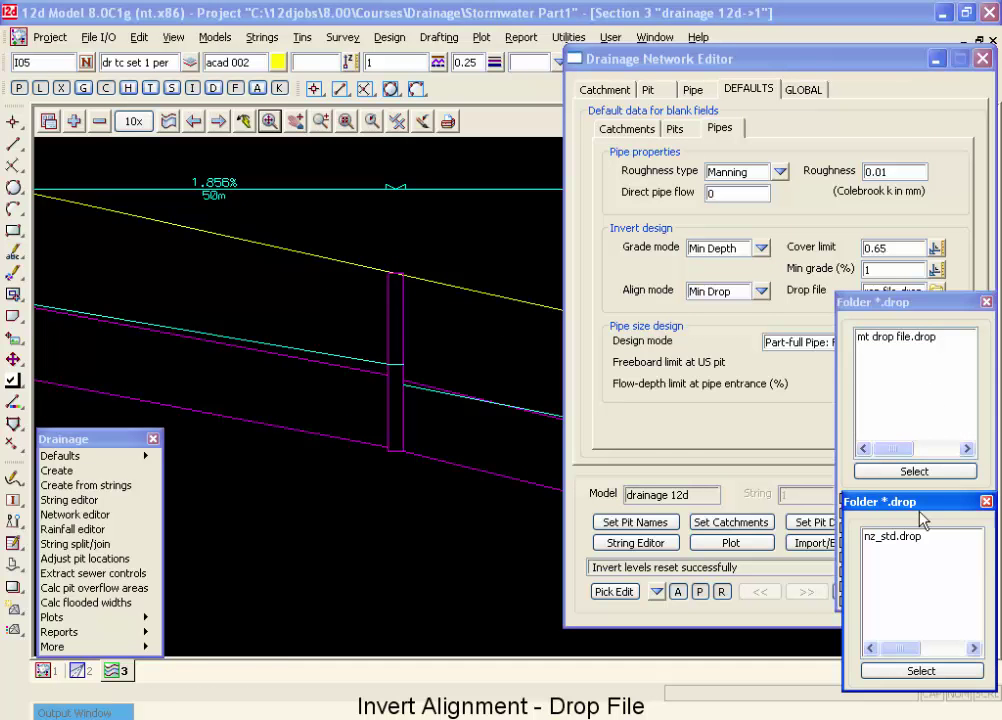
{"action": "double_click", "coordinate": [906, 540]}
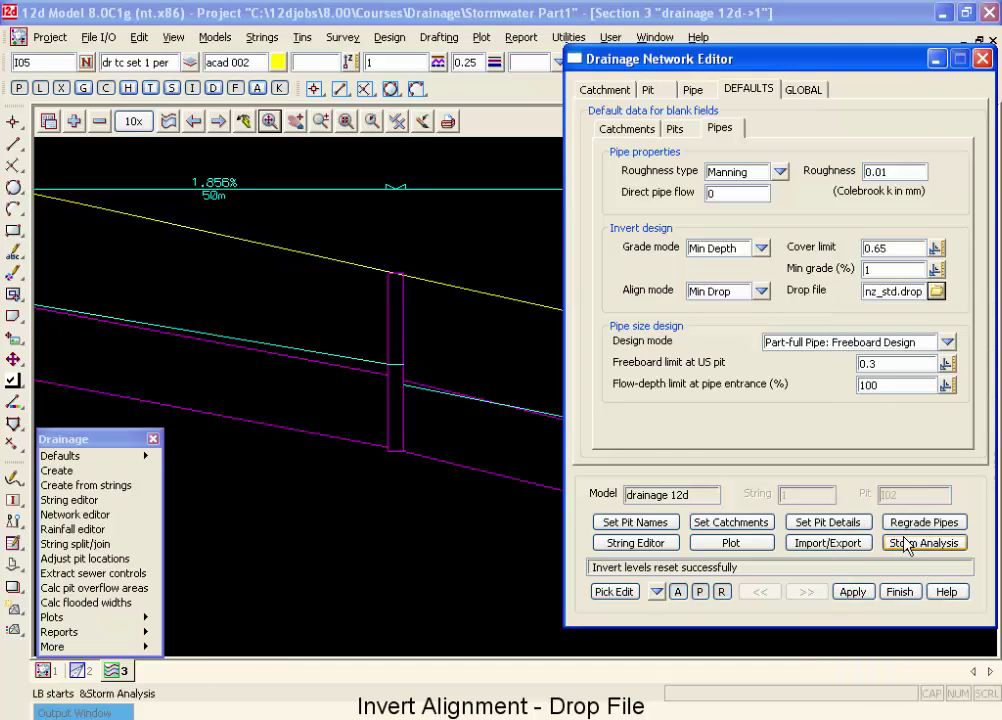
View nz_std.drop's drop table, regrade the pipes, and clear the drop file entry
{"action": "left_click", "coordinate": [936, 291]}
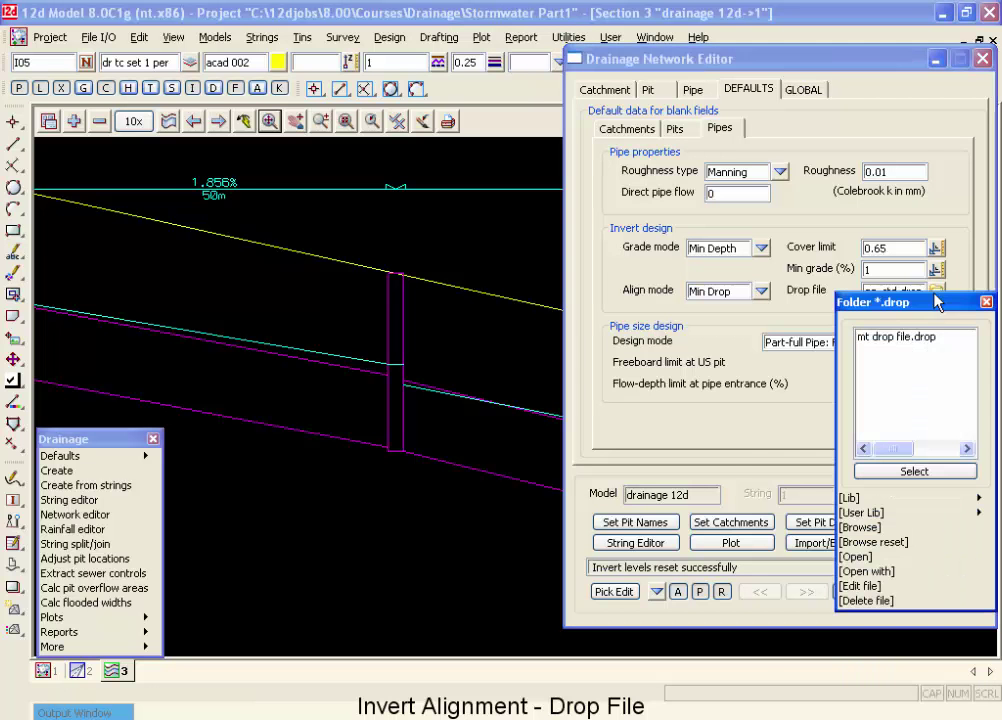
{"action": "left_click", "coordinate": [857, 564]}
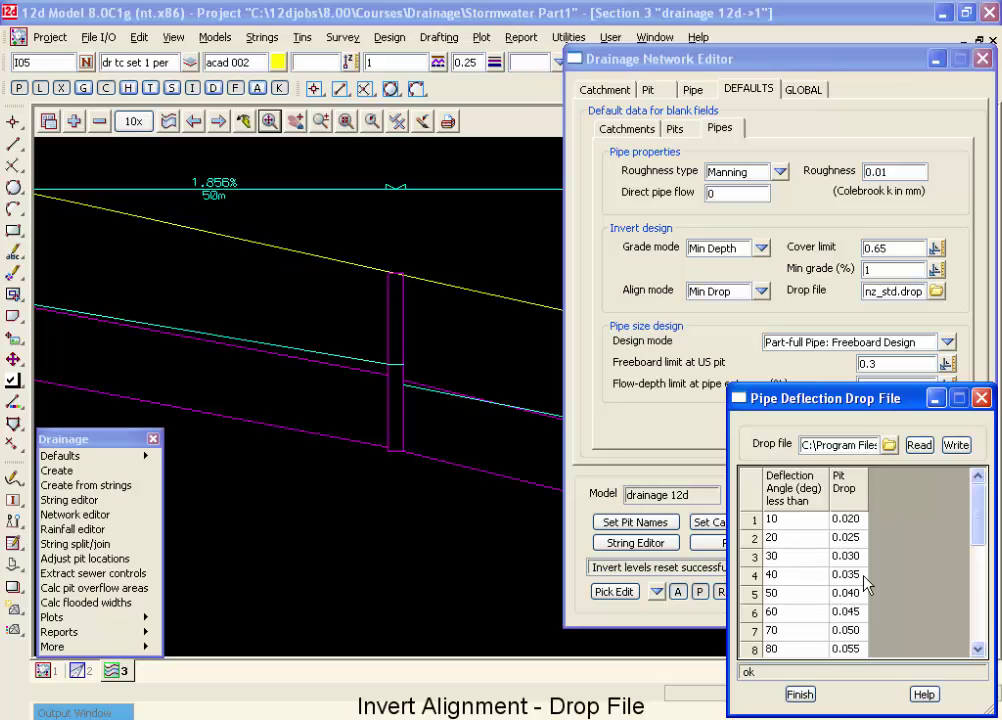
{"action": "left_click", "coordinate": [818, 695]}
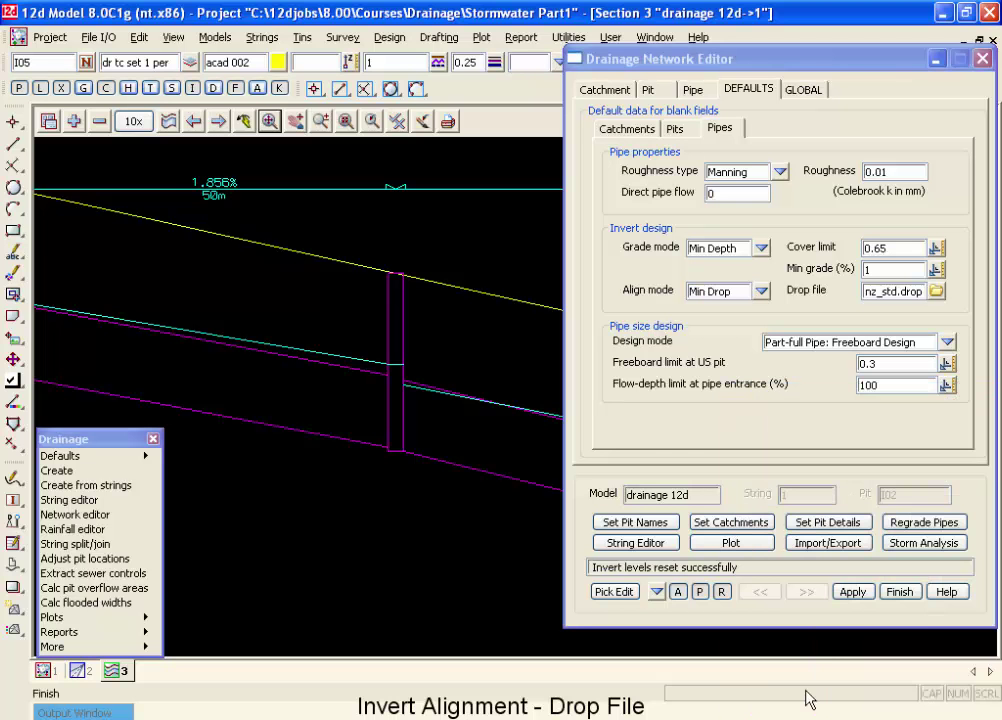
{"action": "left_click", "coordinate": [922, 522]}
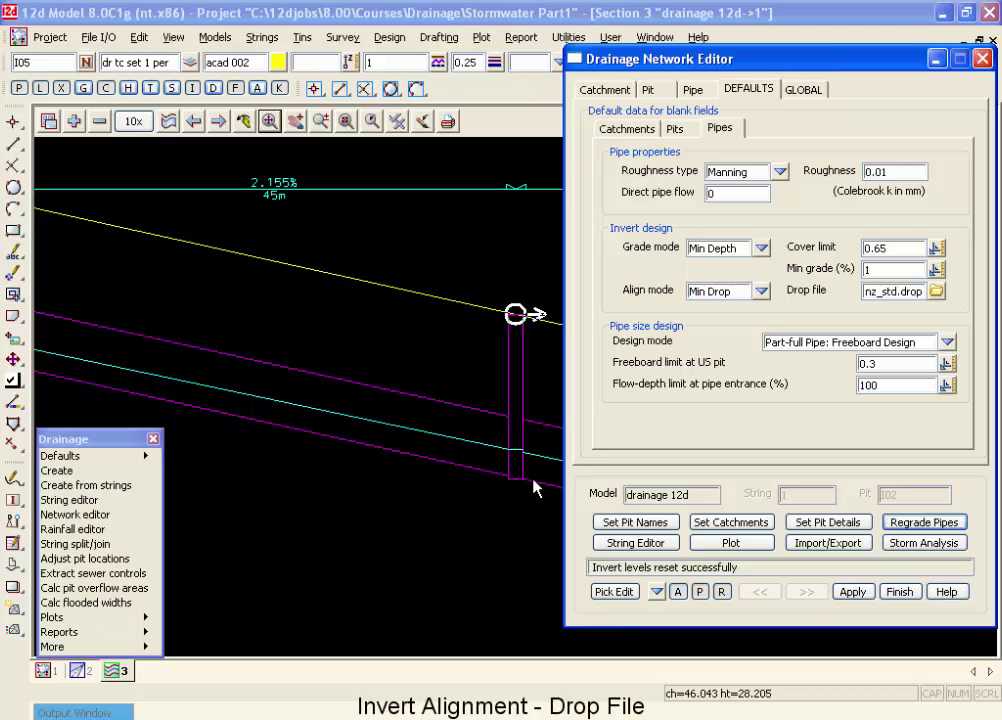
{"action": "left_click", "coordinate": [726, 290]}
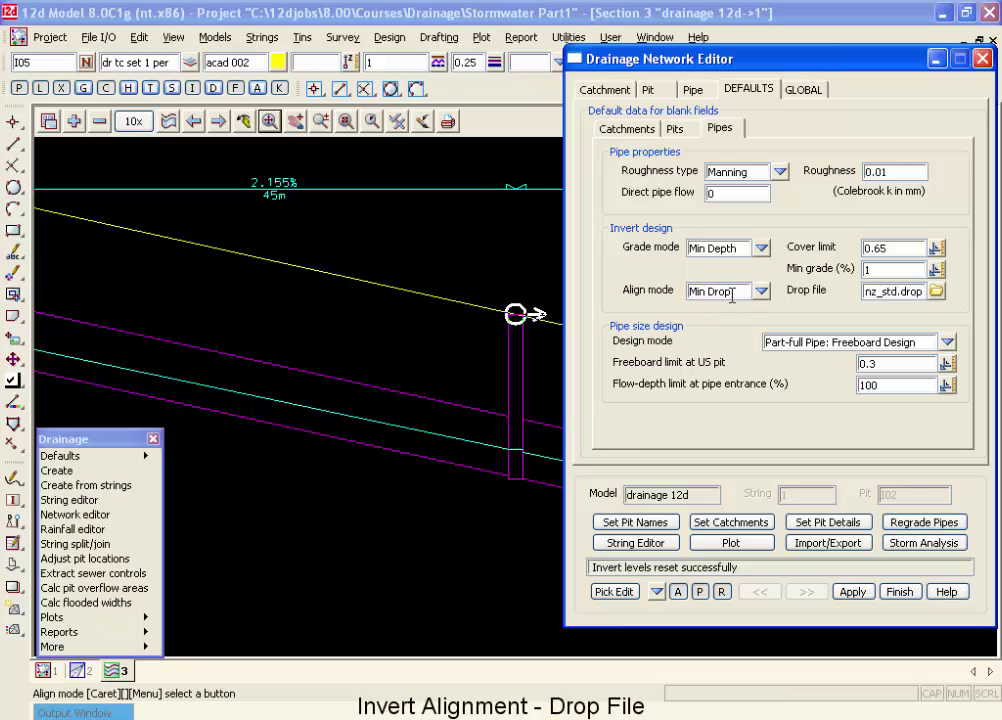
{"action": "left_click", "coordinate": [890, 292]}
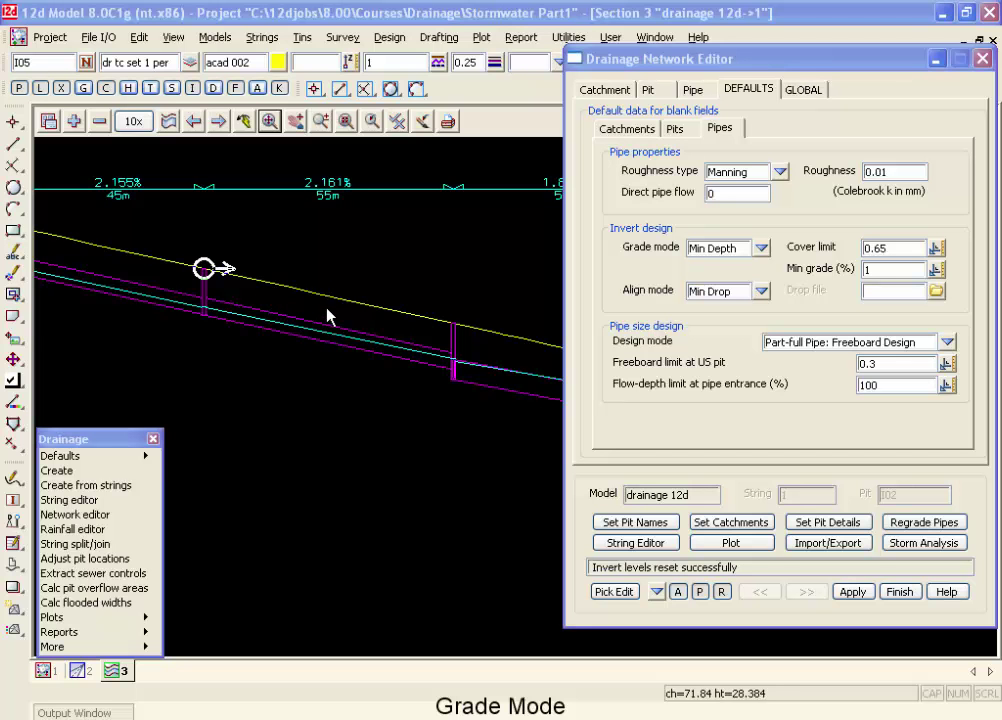
Set the default grade mode to Min Grade and regrade the pipes to 1%
{"action": "left_click", "coordinate": [761, 249]}
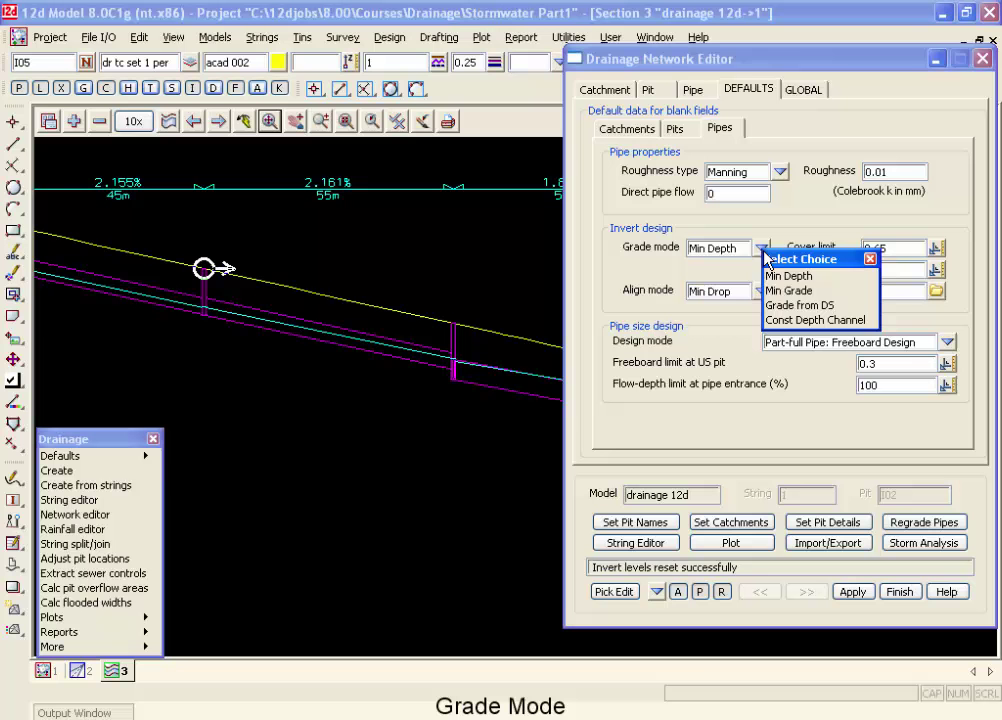
{"action": "left_click", "coordinate": [776, 291]}
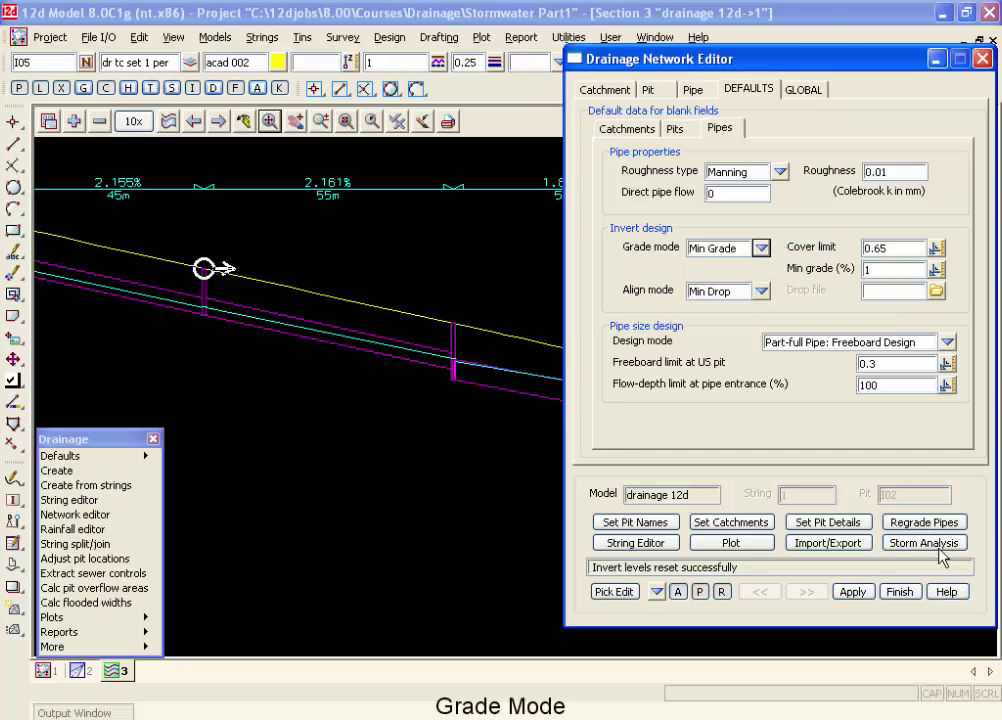
{"action": "left_click", "coordinate": [921, 522]}
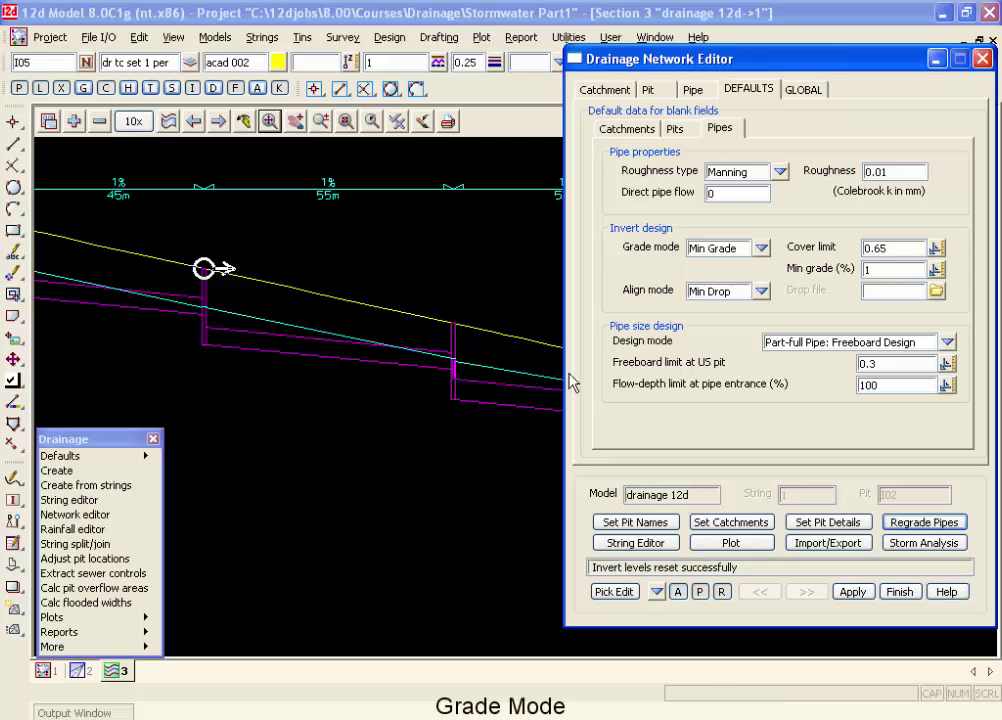
{"action": "left_click", "coordinate": [761, 250]}
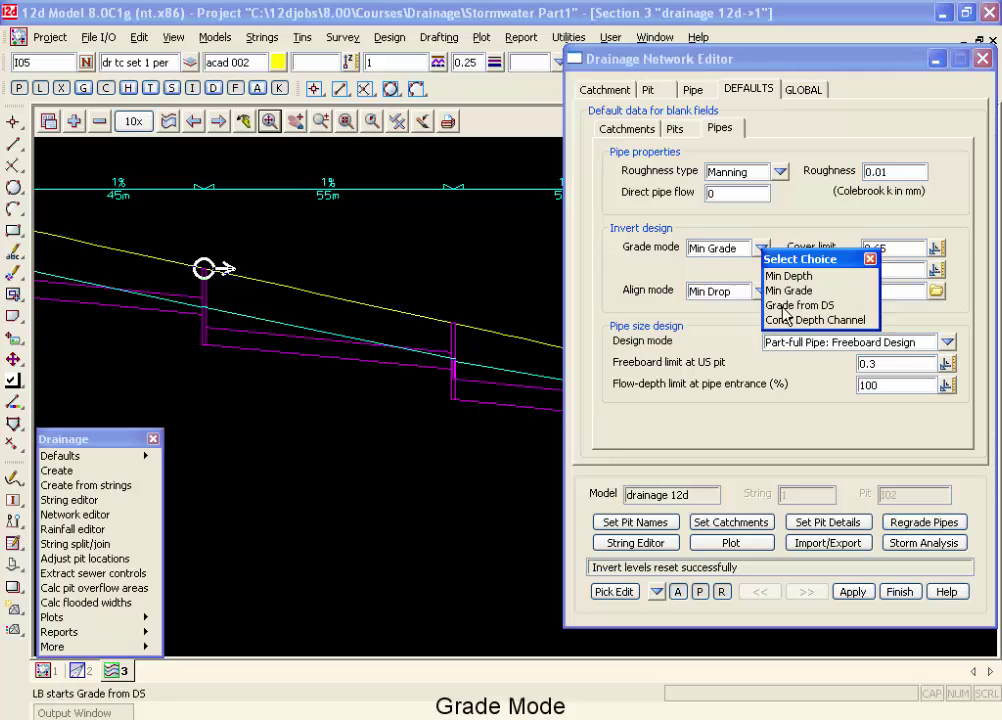
{"action": "left_click", "coordinate": [790, 305]}
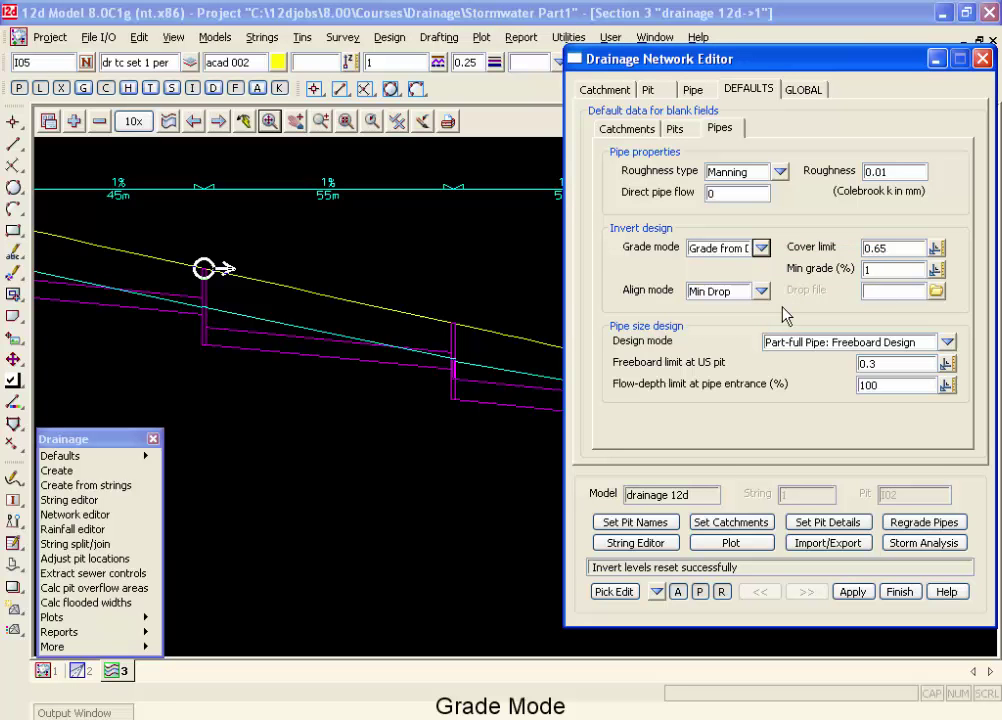
{"action": "left_click", "coordinate": [958, 538]}
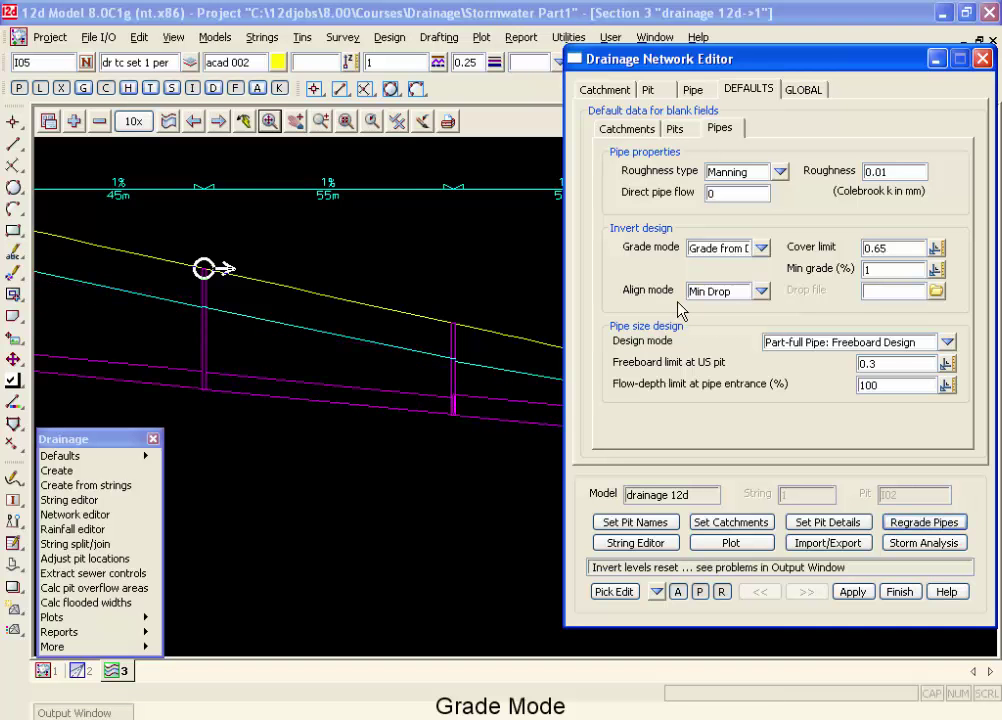
{"action": "scroll", "coordinate": [318, 366], "scroll_direction": "down", "scroll_amount": 1}
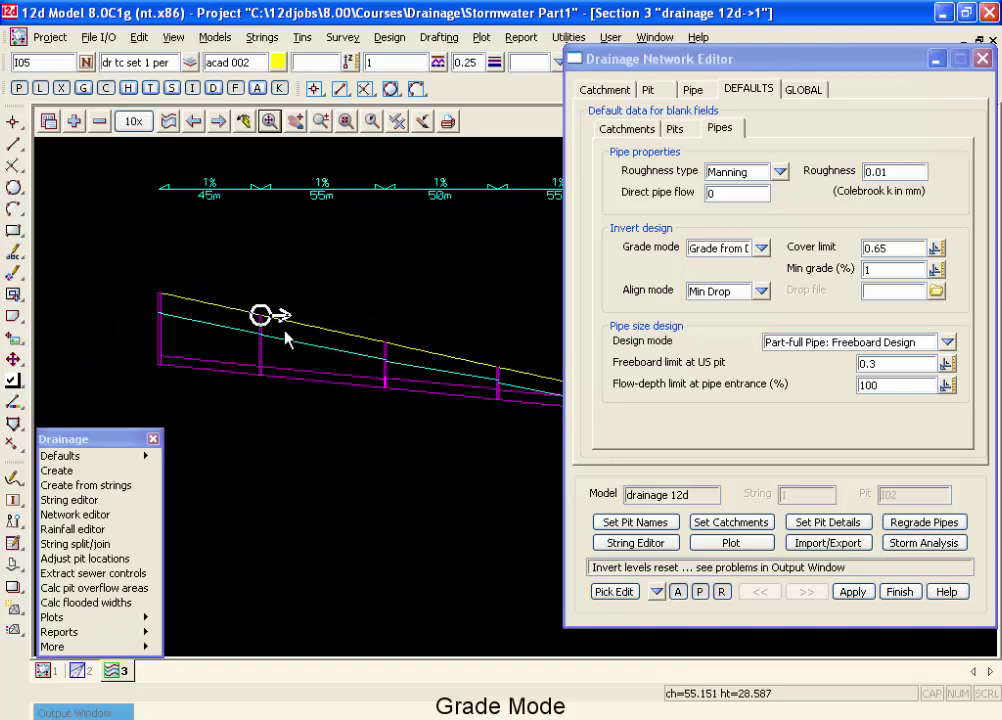
{"action": "scroll", "coordinate": [278, 340], "scroll_direction": "down", "scroll_amount": 2}
{"action": "scroll", "coordinate": [505, 400], "scroll_direction": "up", "scroll_amount": 1}
{"action": "scroll", "coordinate": [532, 396], "scroll_direction": "up", "scroll_amount": 1}
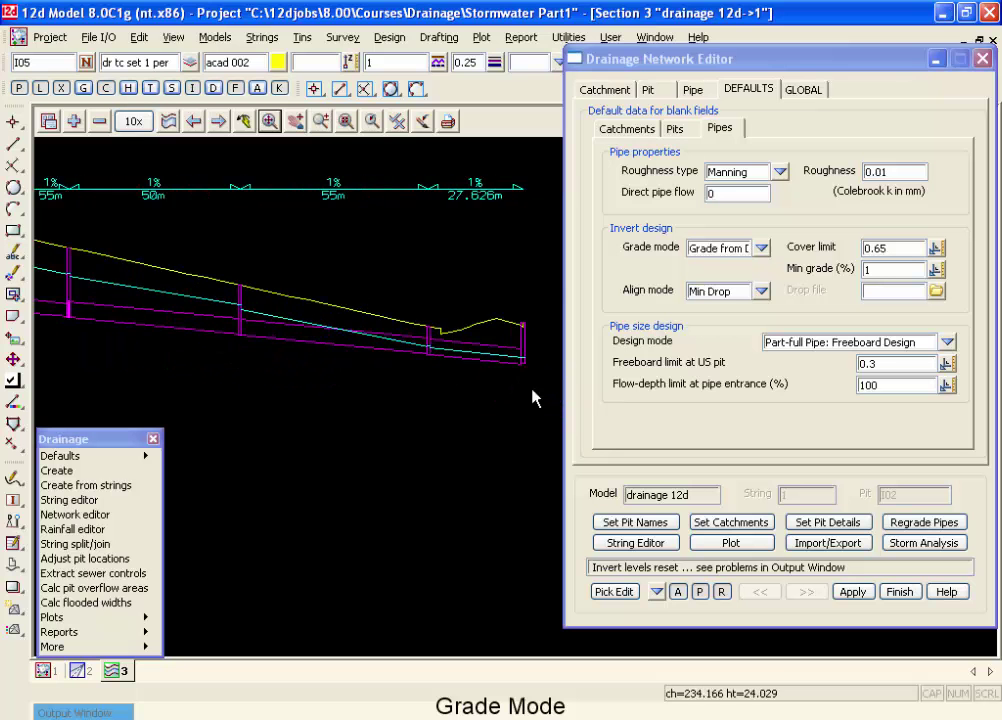
{"action": "scroll", "coordinate": [409, 365], "scroll_direction": "up", "scroll_amount": 1}
{"action": "scroll", "coordinate": [445, 349], "scroll_direction": "up", "scroll_amount": 1}
{"action": "scroll", "coordinate": [478, 360], "scroll_direction": "up", "scroll_amount": 1}
{"action": "scroll", "coordinate": [441, 351], "scroll_direction": "up", "scroll_amount": 1}
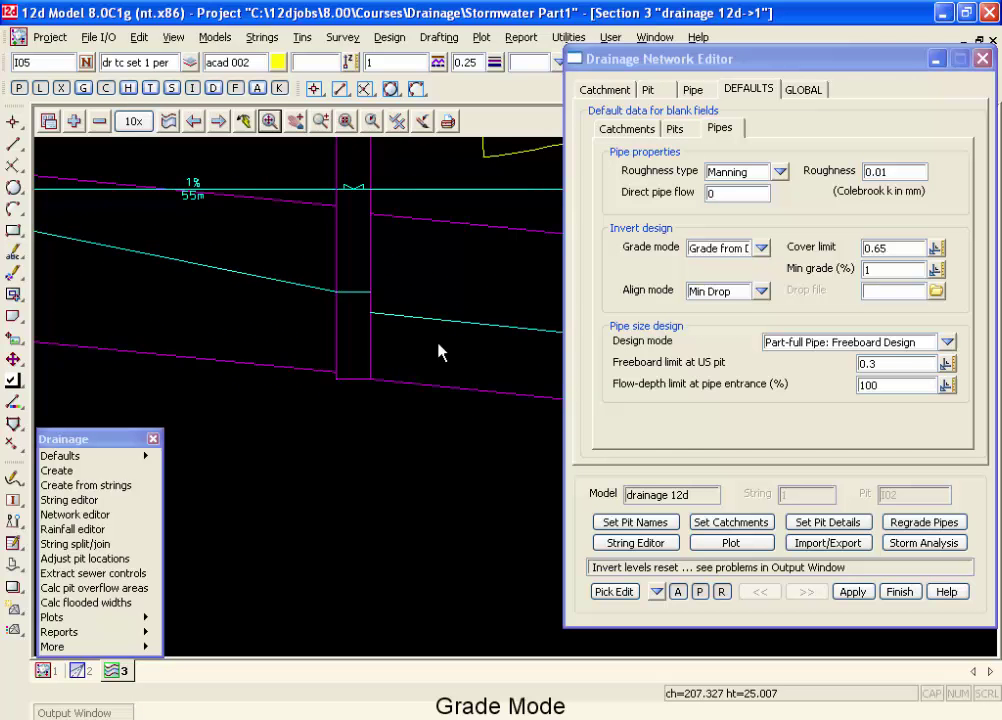
{"action": "scroll", "coordinate": [333, 282], "scroll_direction": "up", "scroll_amount": 1}
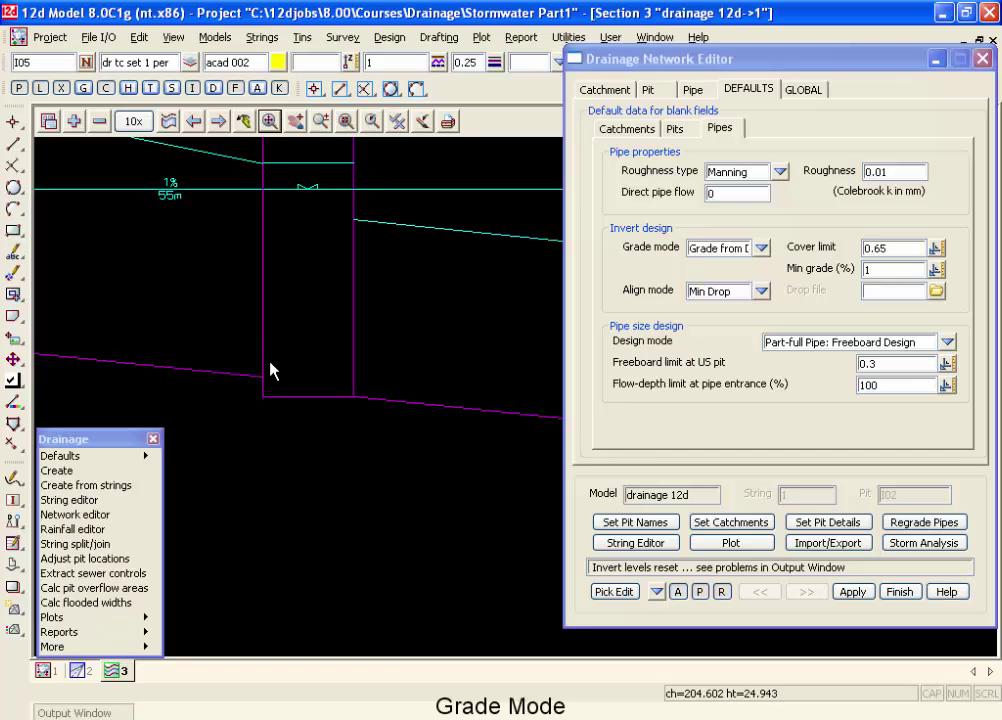
{"action": "scroll", "coordinate": [374, 375], "scroll_direction": "down", "scroll_amount": 4}
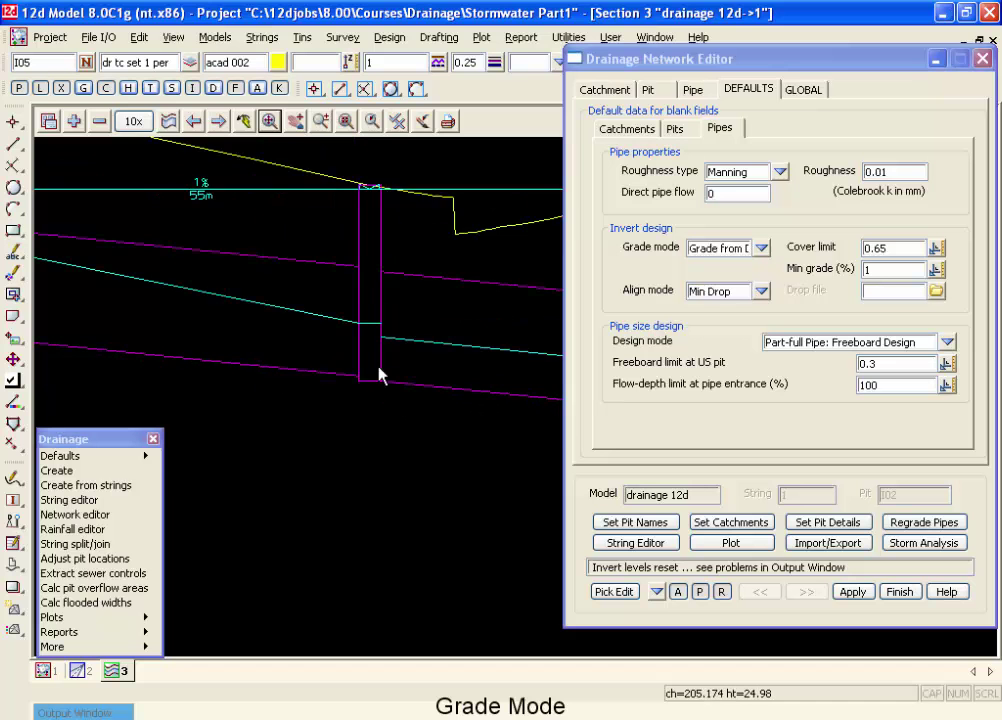
{"action": "scroll", "coordinate": [372, 368], "scroll_direction": "down", "scroll_amount": 4}
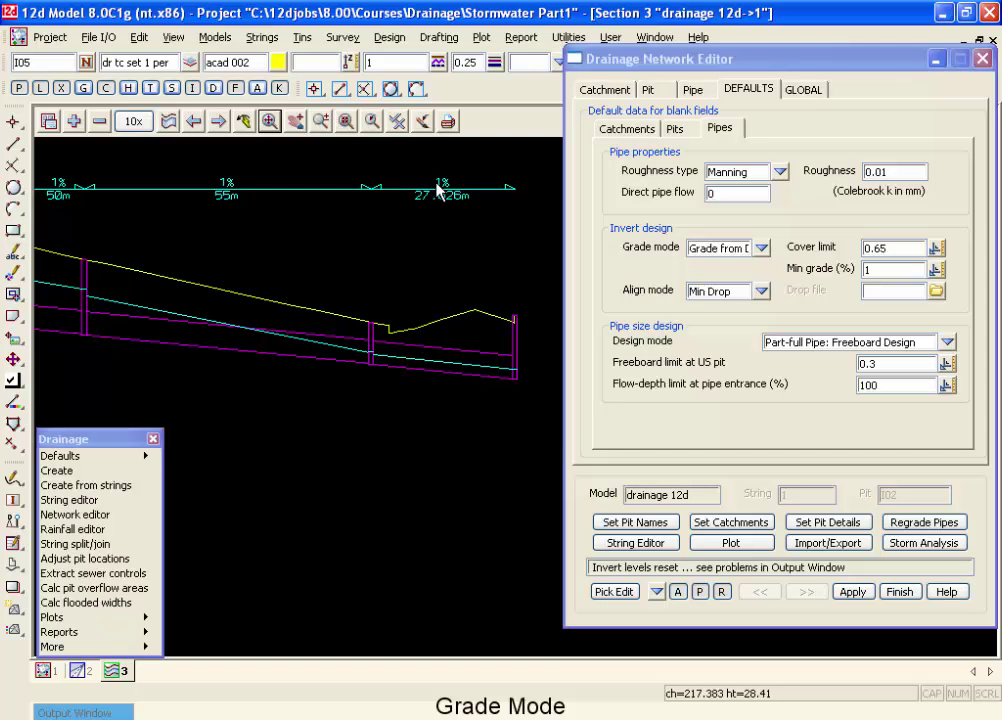
{"action": "scroll", "coordinate": [498, 423], "scroll_direction": "down", "scroll_amount": 5}
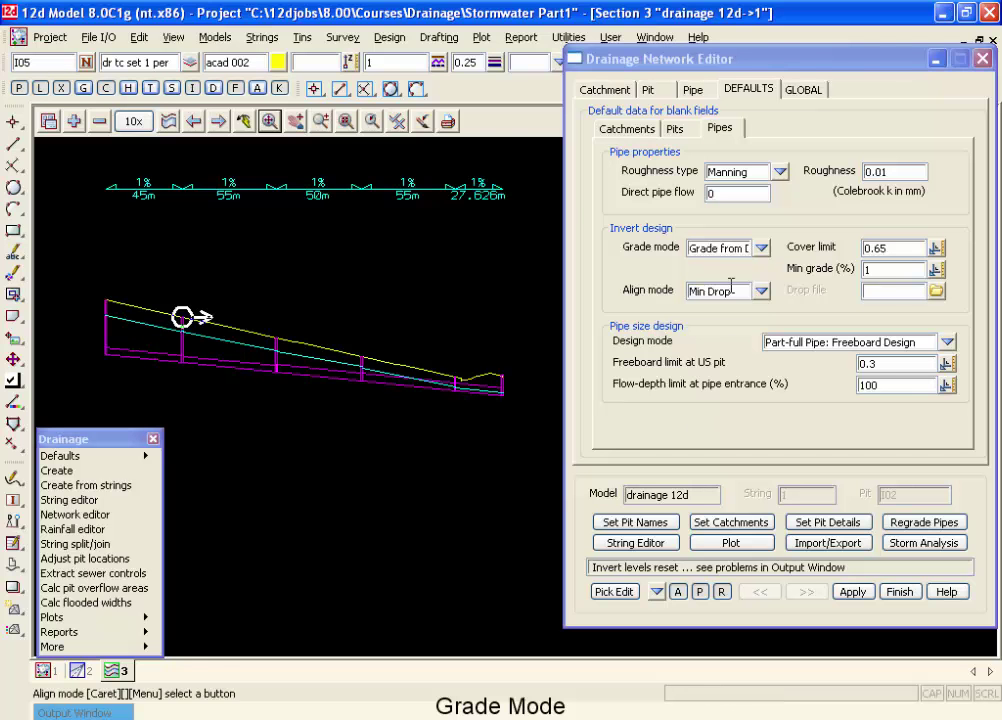
Set the default grade mode to Const Depth, regrade the pipes to 2.201%, and inspect the profile
{"action": "left_click", "coordinate": [761, 248]}
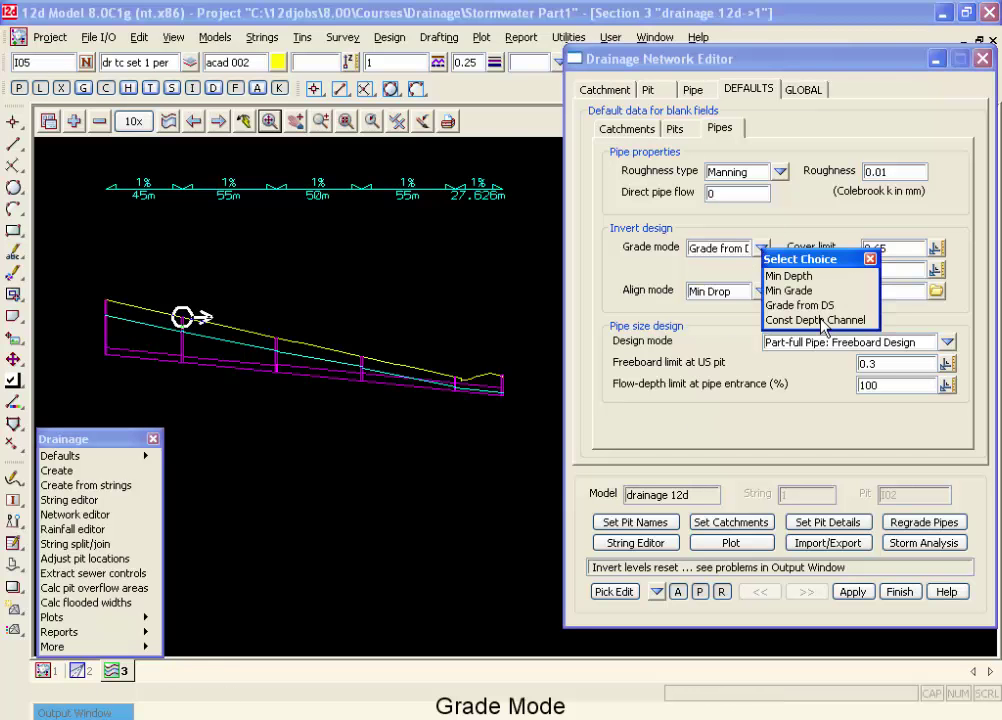
{"action": "left_click", "coordinate": [822, 321]}
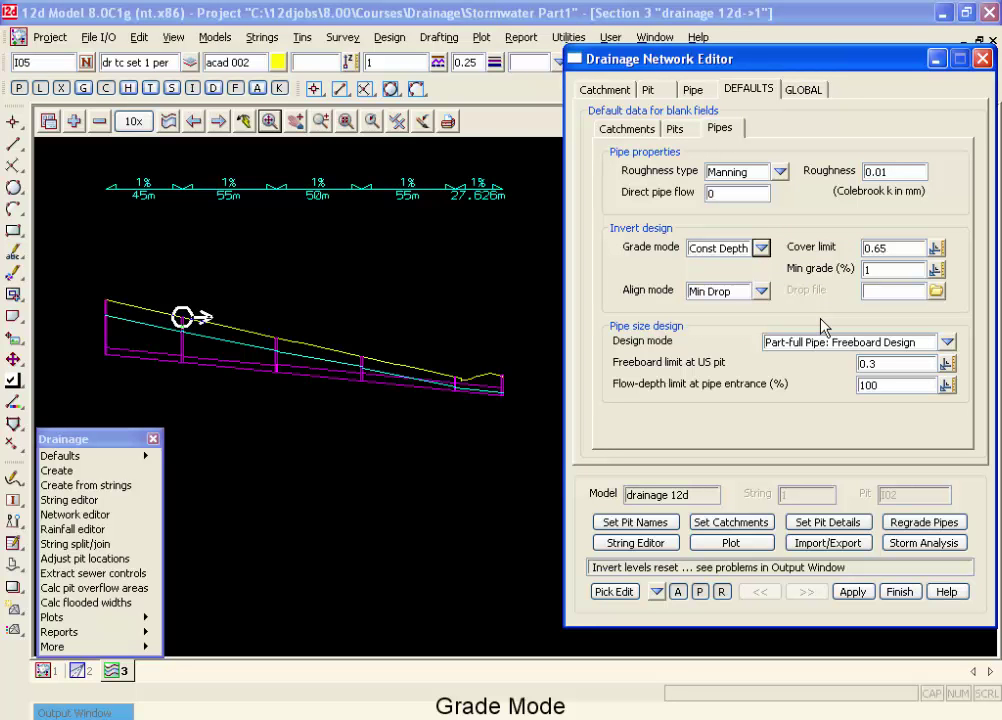
{"action": "left_click", "coordinate": [928, 524]}
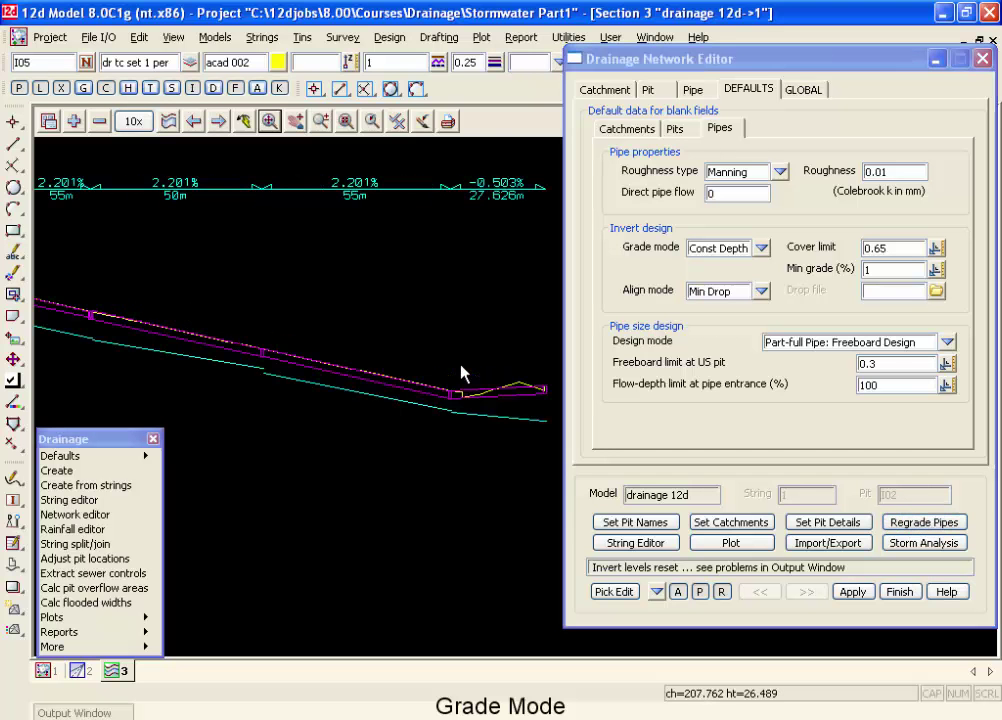
{"action": "scroll", "coordinate": [461, 374], "scroll_direction": "up", "scroll_amount": 3}
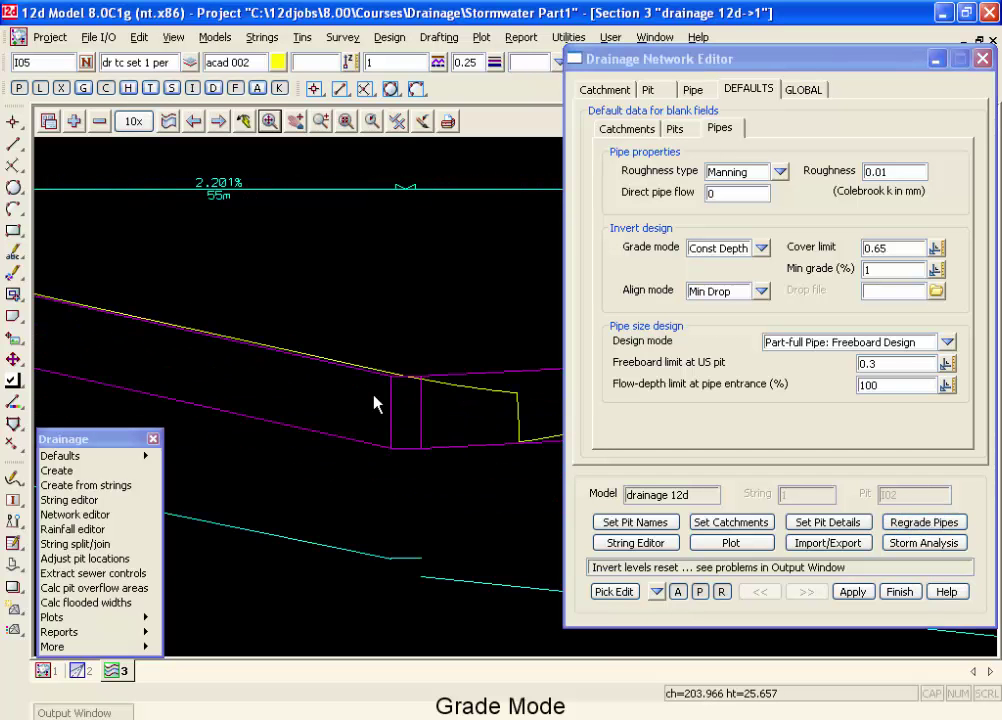
{"action": "scroll", "coordinate": [374, 404], "scroll_direction": "up", "scroll_amount": 1}
{"action": "scroll", "coordinate": [415, 382], "scroll_direction": "up", "scroll_amount": 1}
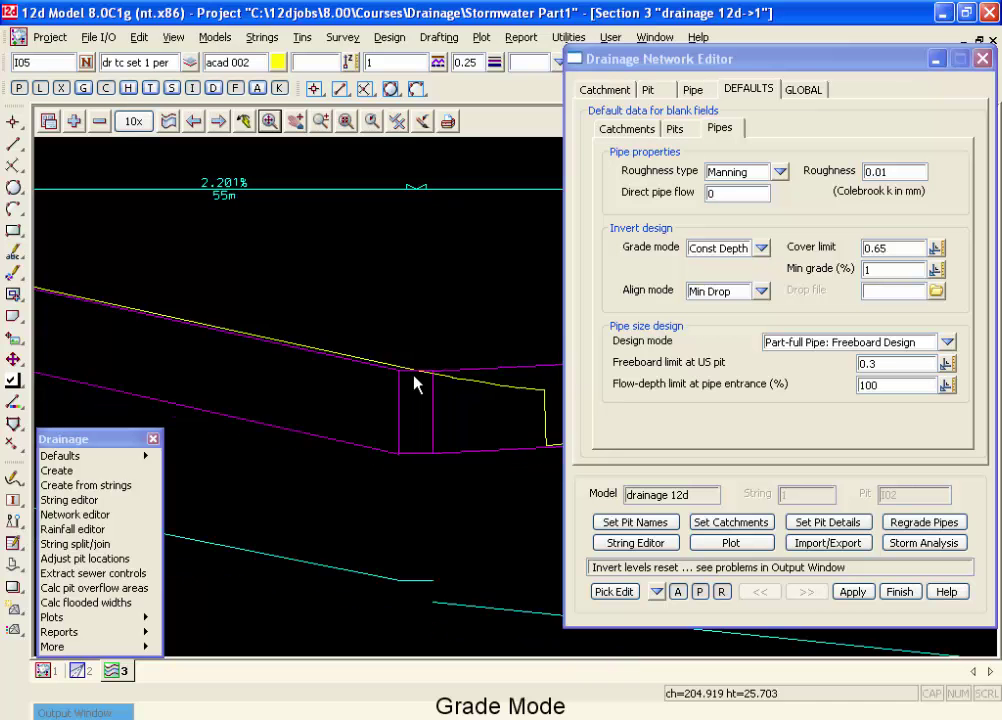
{"action": "scroll", "coordinate": [369, 355], "scroll_direction": "down", "scroll_amount": 3}
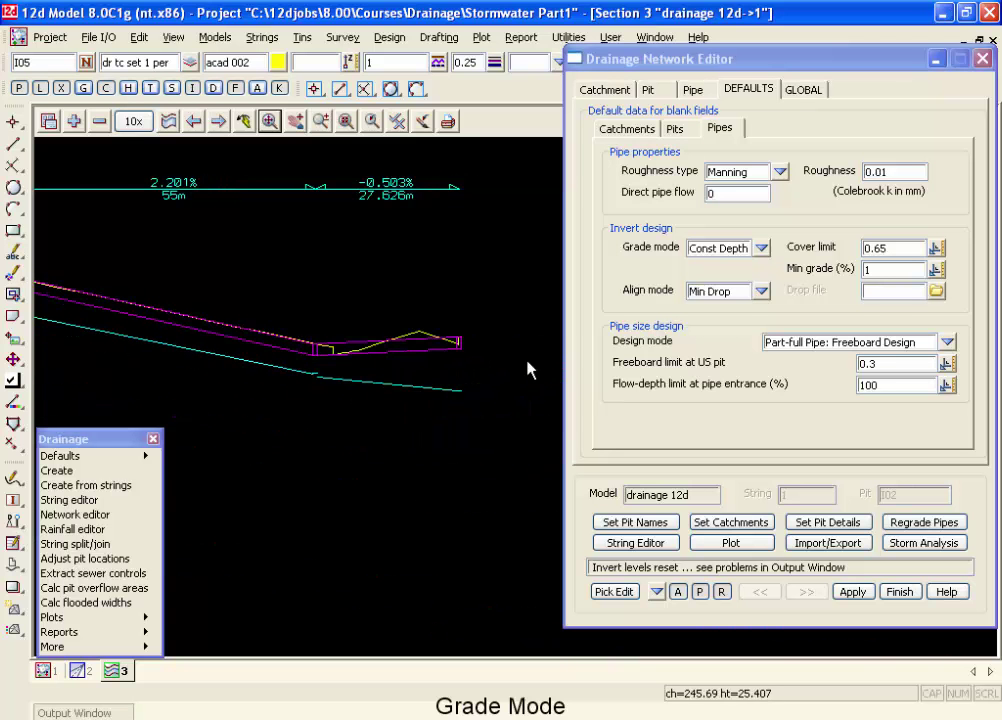
{"action": "scroll", "coordinate": [465, 345], "scroll_direction": "up", "scroll_amount": 4}
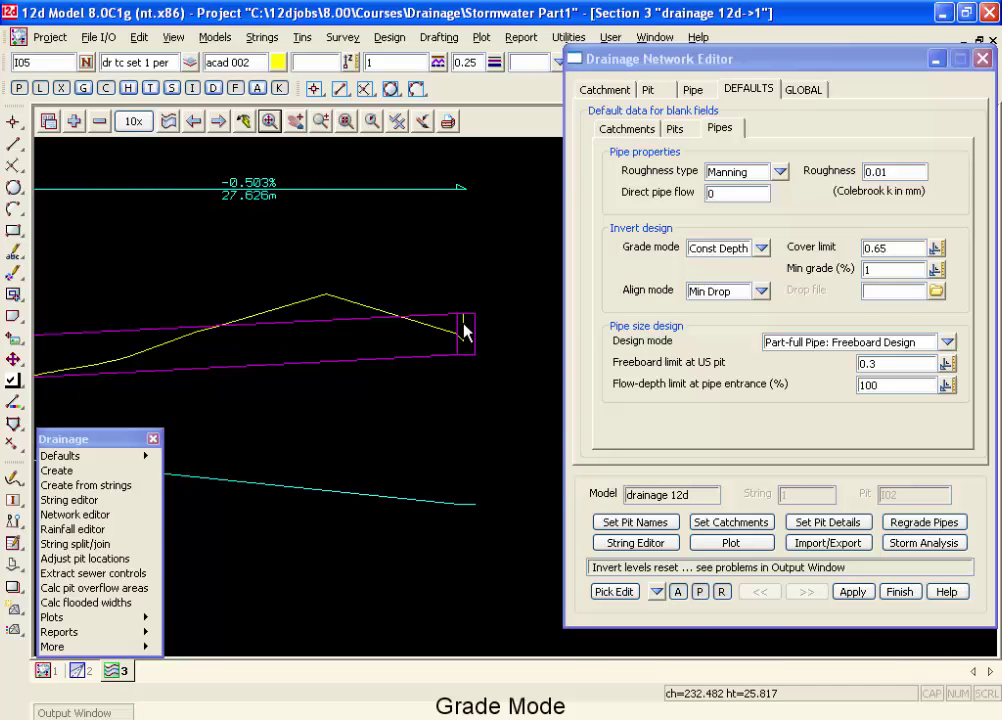
{"action": "scroll", "coordinate": [487, 346], "scroll_direction": "down", "scroll_amount": 3}
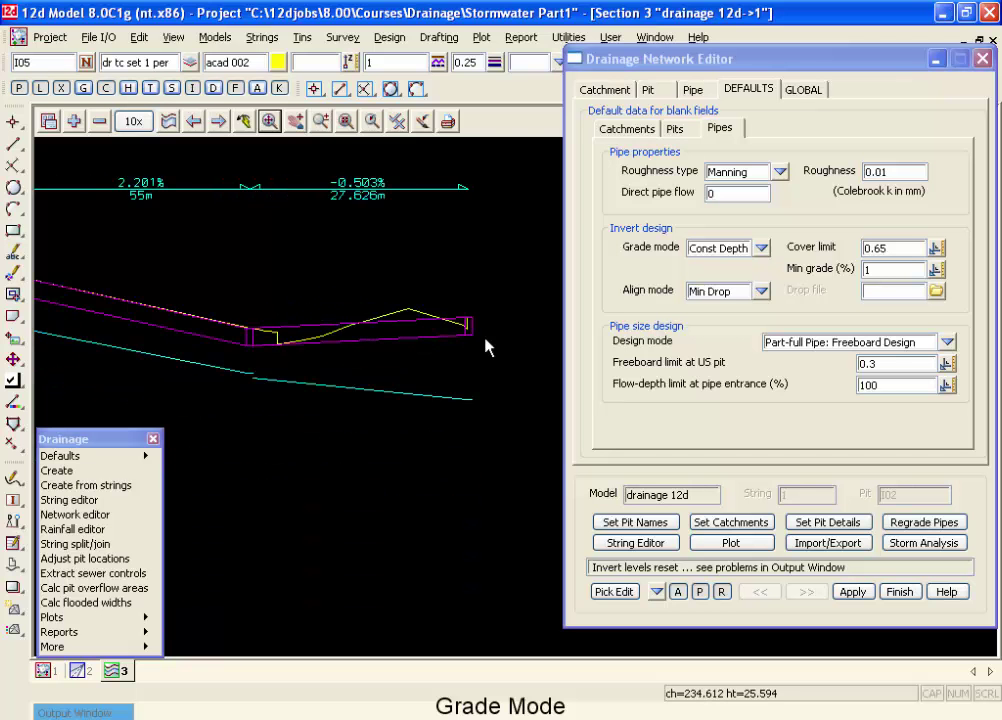
{"action": "scroll", "coordinate": [486, 349], "scroll_direction": "up", "scroll_amount": 2}
{"action": "scroll", "coordinate": [237, 310], "scroll_direction": "up", "scroll_amount": 2}
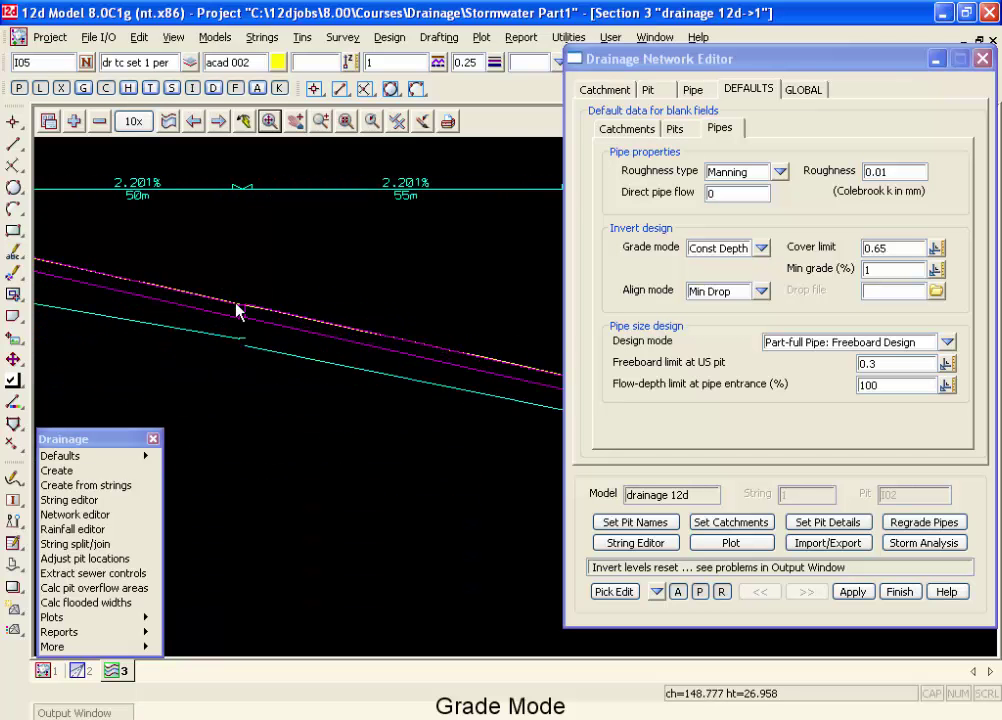
{"action": "scroll", "coordinate": [268, 314], "scroll_direction": "down", "scroll_amount": 1}
{"action": "scroll", "coordinate": [216, 306], "scroll_direction": "up", "scroll_amount": 1}
{"action": "scroll", "coordinate": [300, 360], "scroll_direction": "up", "scroll_amount": 1}
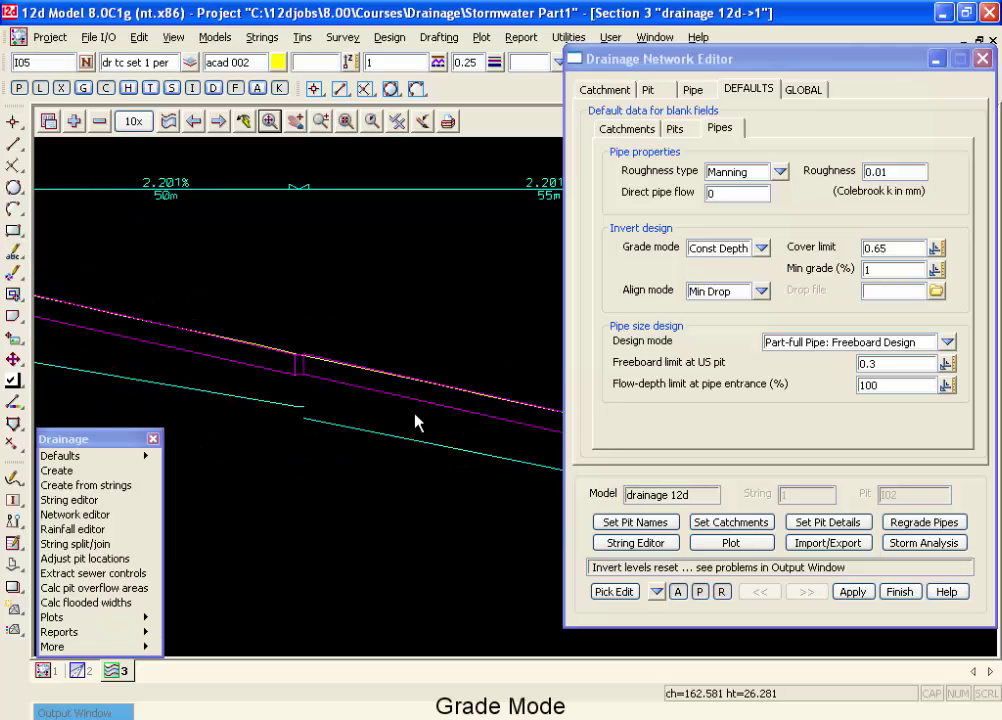
{"action": "scroll", "coordinate": [425, 424], "scroll_direction": "up", "scroll_amount": 1}
{"action": "scroll", "coordinate": [157, 340], "scroll_direction": "down", "scroll_amount": 1}
{"action": "scroll", "coordinate": [132, 340], "scroll_direction": "up", "scroll_amount": 2}
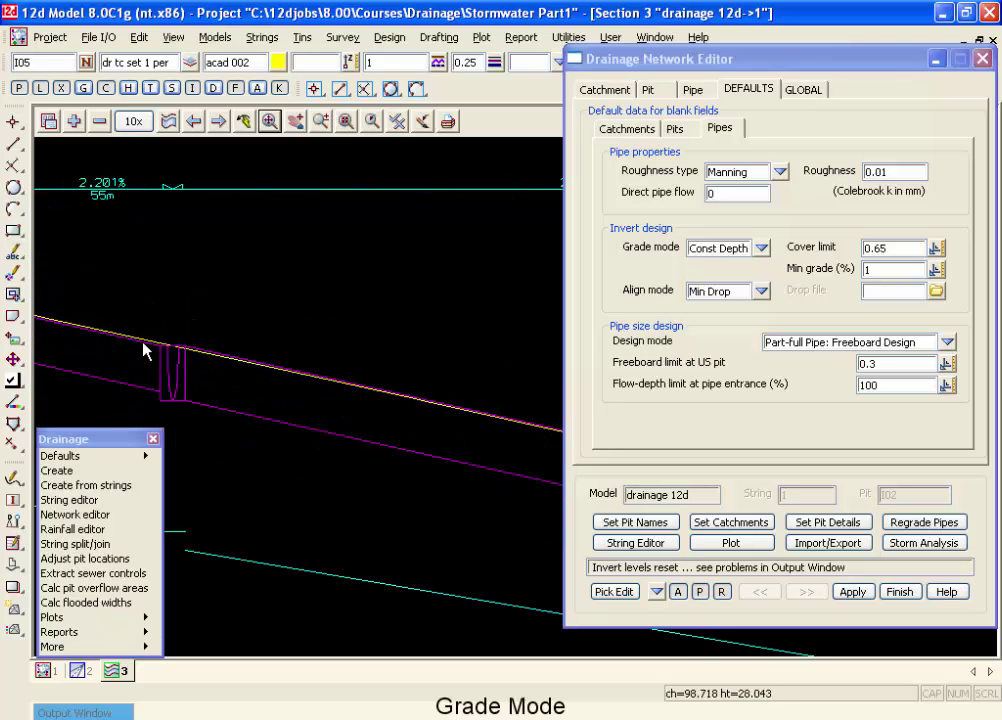
{"action": "scroll", "coordinate": [174, 351], "scroll_direction": "up", "scroll_amount": 2}
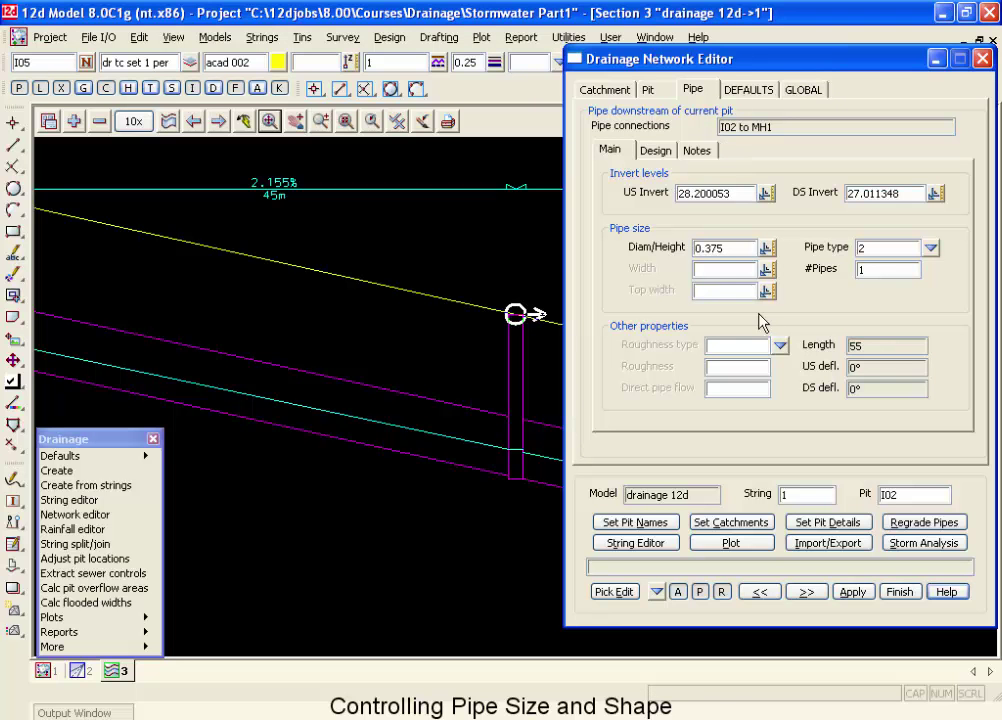
Give pipe I02 to MH1 a width of .001 and check its #Pipes value
{"action": "left_click", "coordinate": [723, 270]}
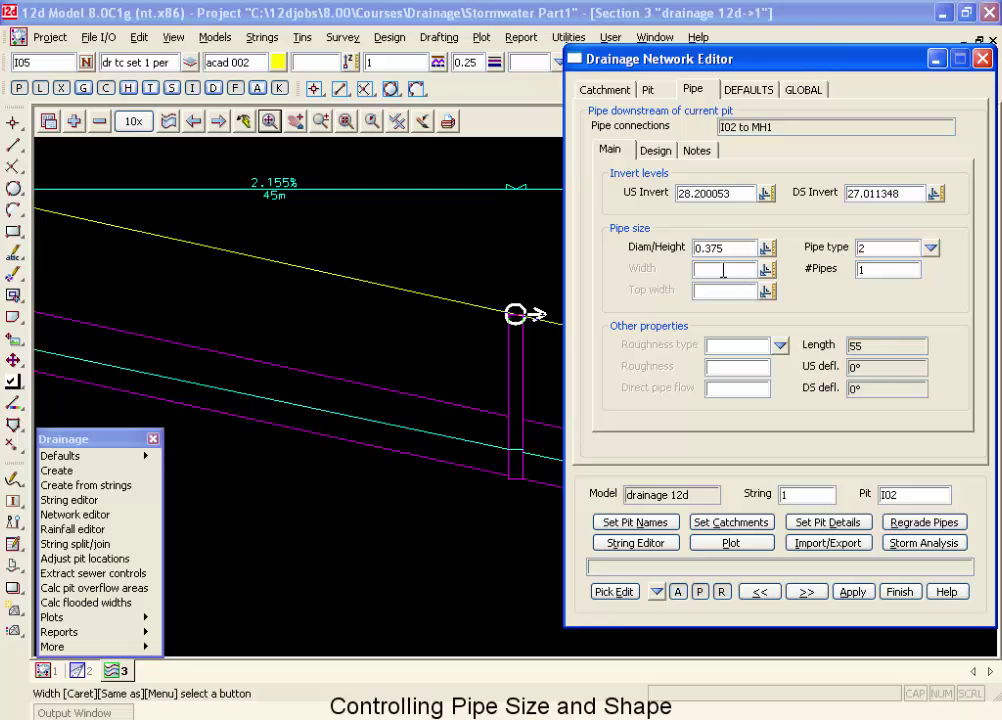
{"action": "type", "text": ".001"}
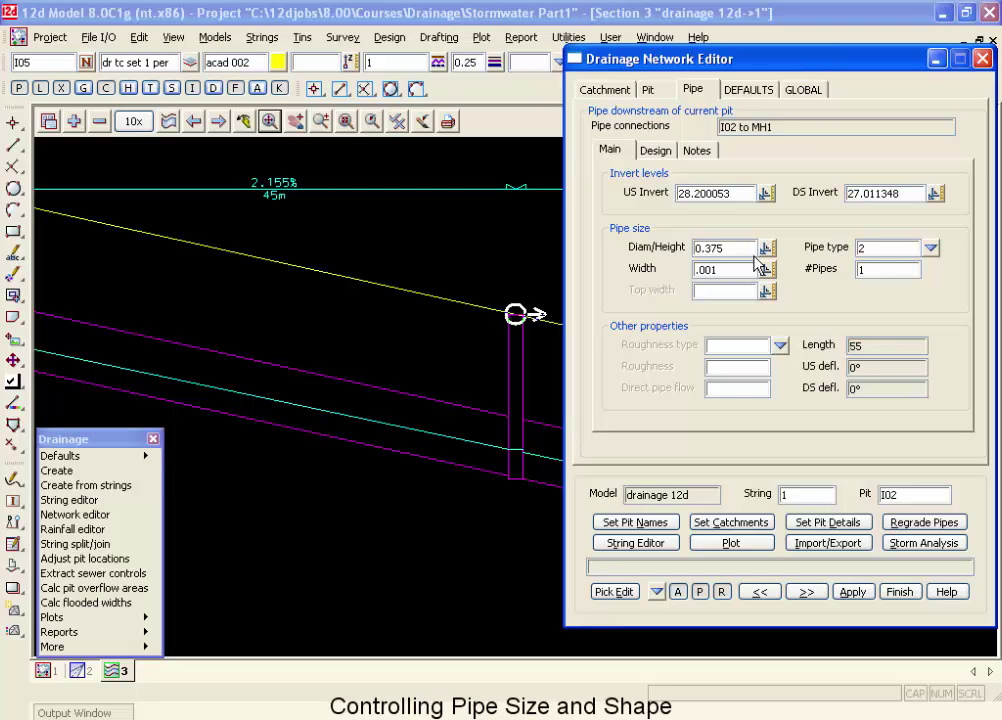
{"action": "left_click", "coordinate": [890, 272]}
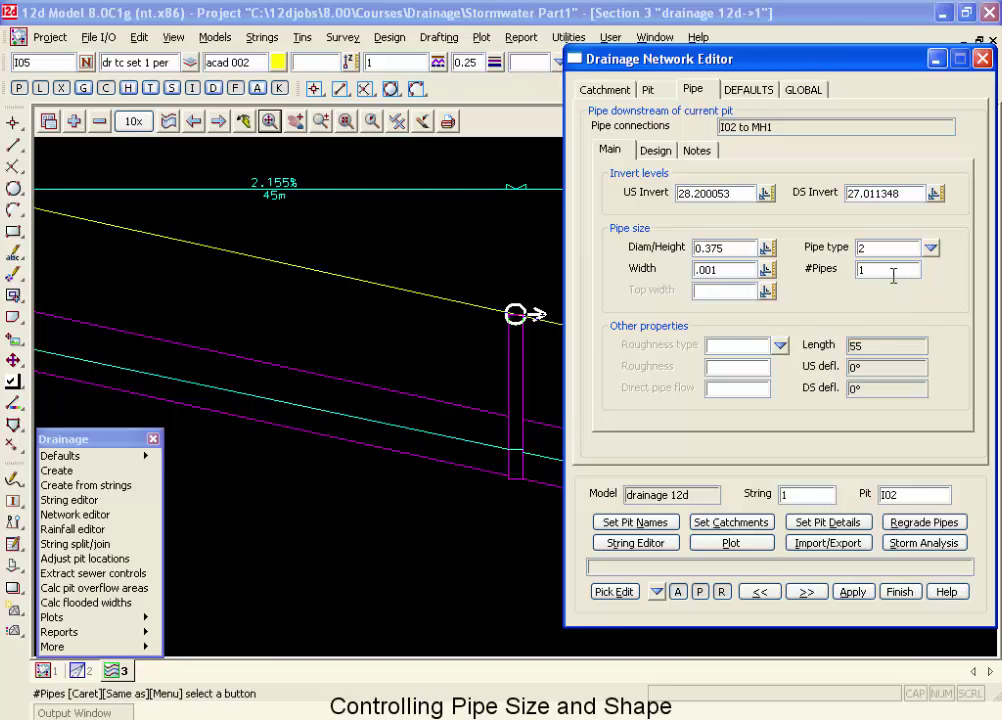
{"action": "left_click", "coordinate": [893, 275]}
{"action": "left_click", "coordinate": [721, 289]}
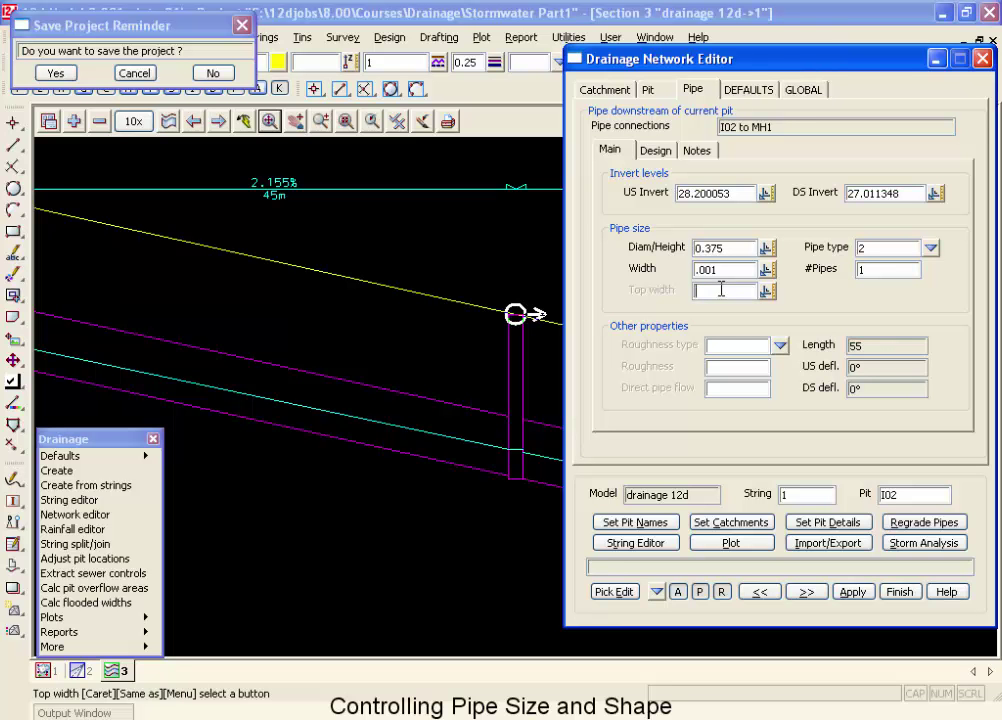
{"action": "type", "text": ".001"}
{"action": "key", "text": "Return"}
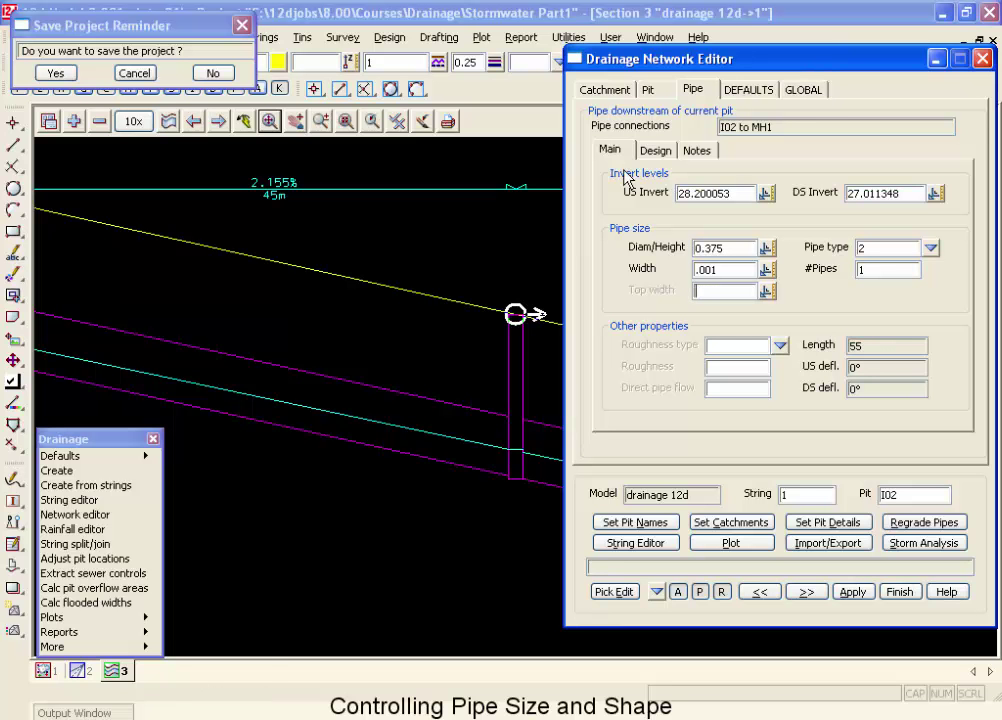
{"action": "left_click", "coordinate": [729, 269]}
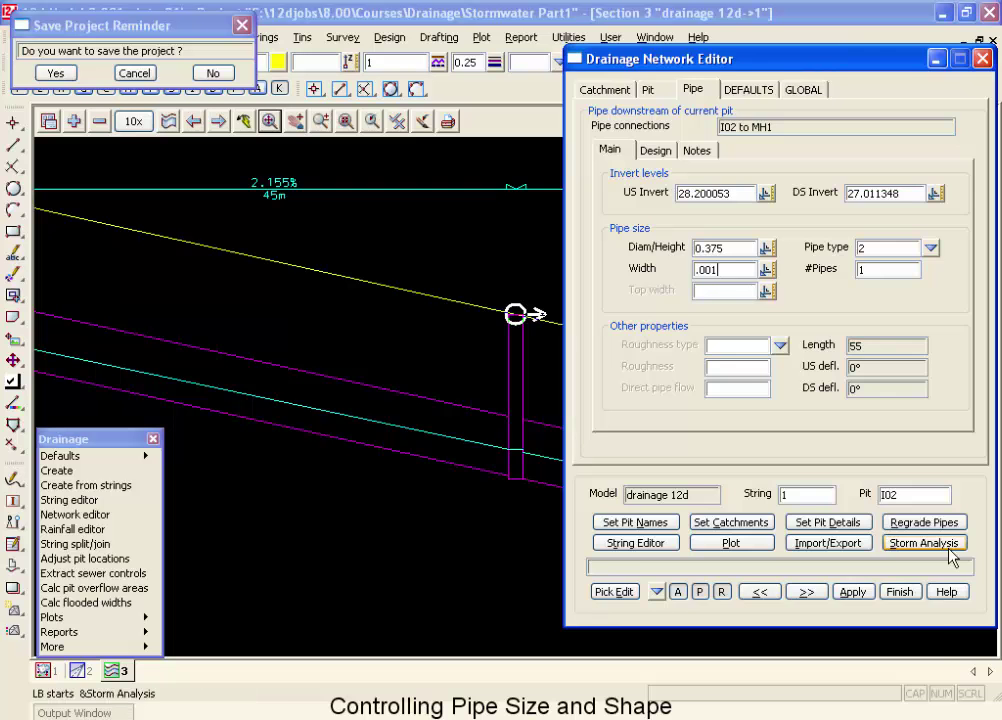
Run the storm analysis and confirm pipe I02 to MH1 now reads 0.375 diameter and 0.3 width
{"action": "left_click", "coordinate": [918, 543]}
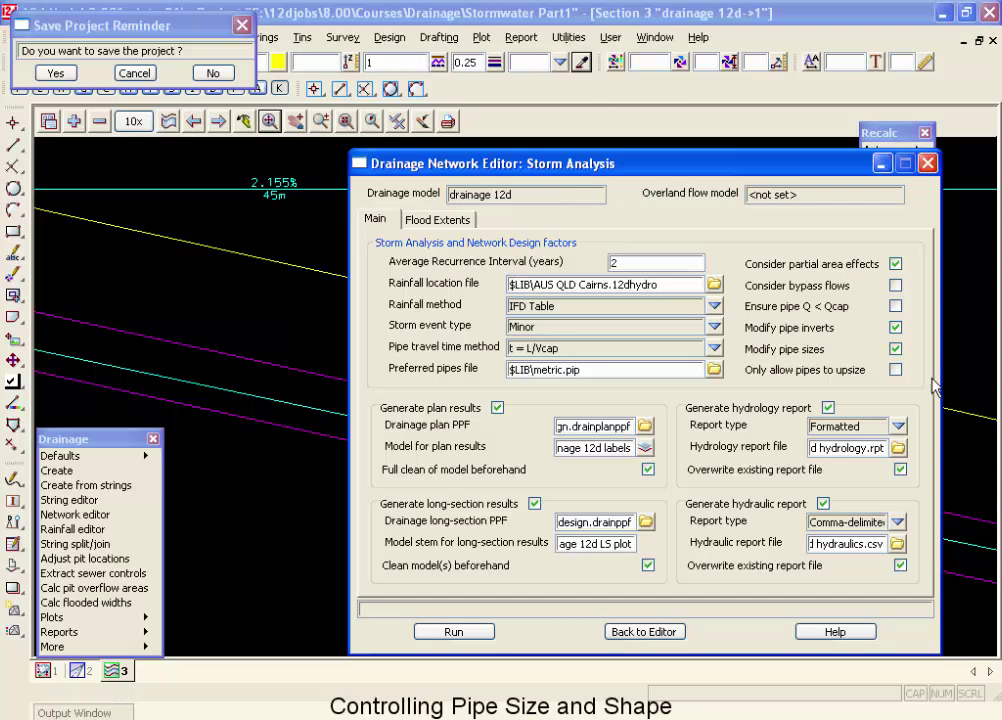
{"action": "left_click", "coordinate": [674, 369]}
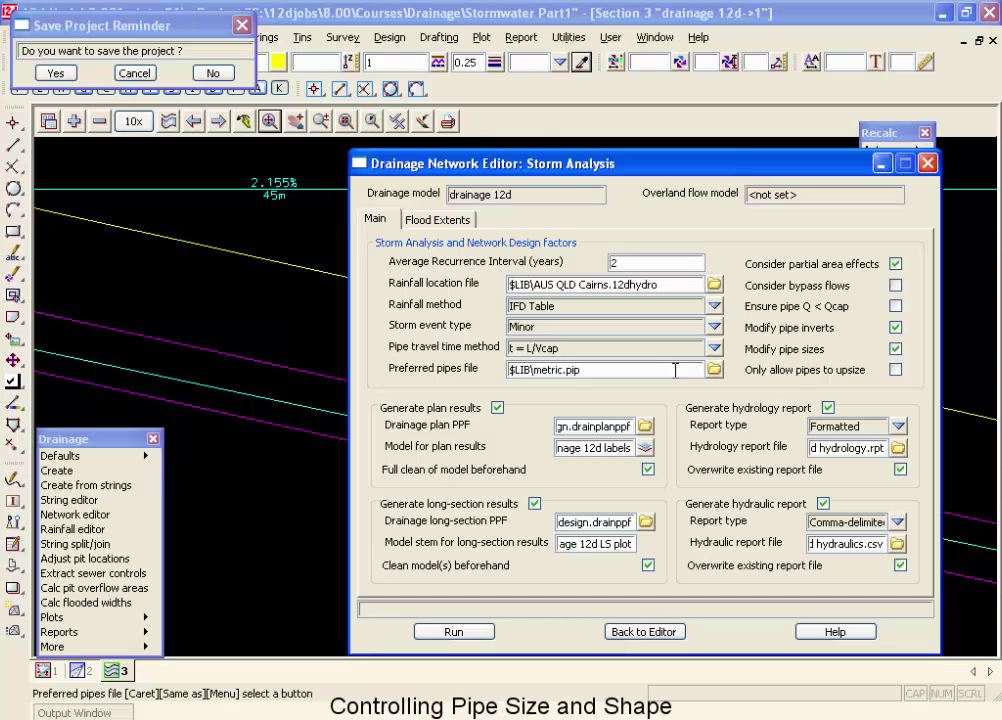
{"action": "left_click", "coordinate": [472, 632]}
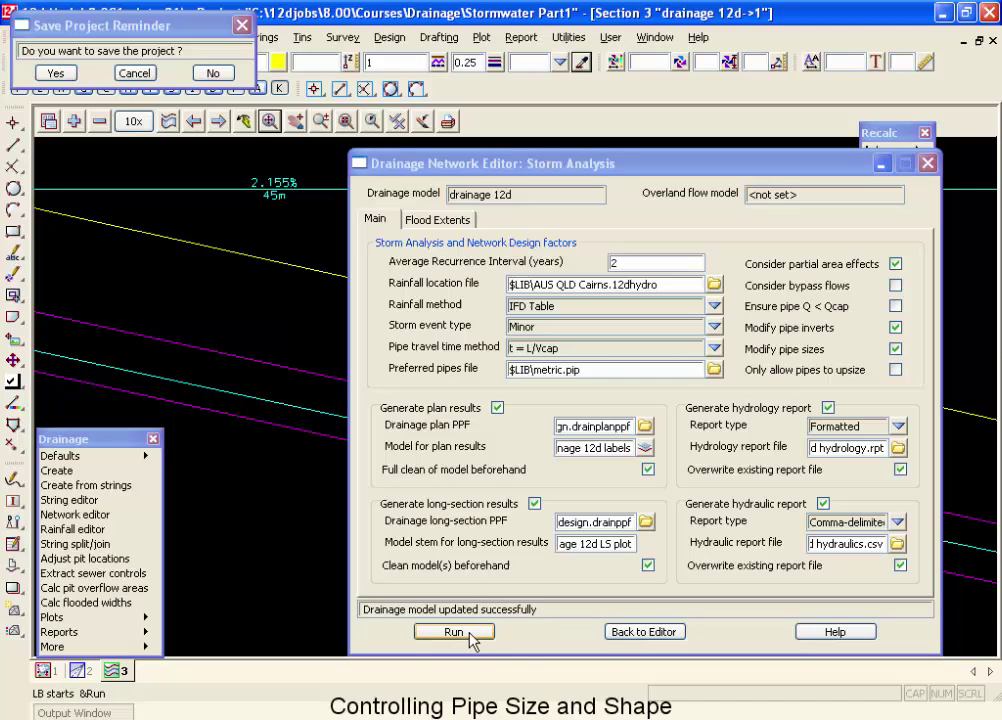
{"action": "left_click", "coordinate": [614, 632]}
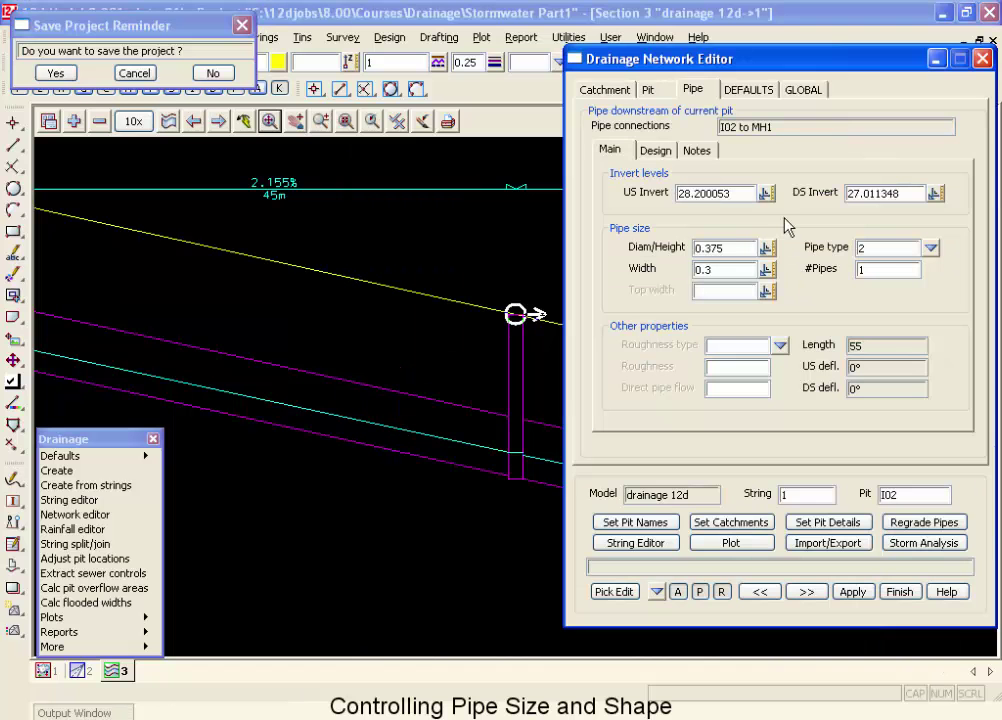
{"action": "left_click", "coordinate": [734, 247]}
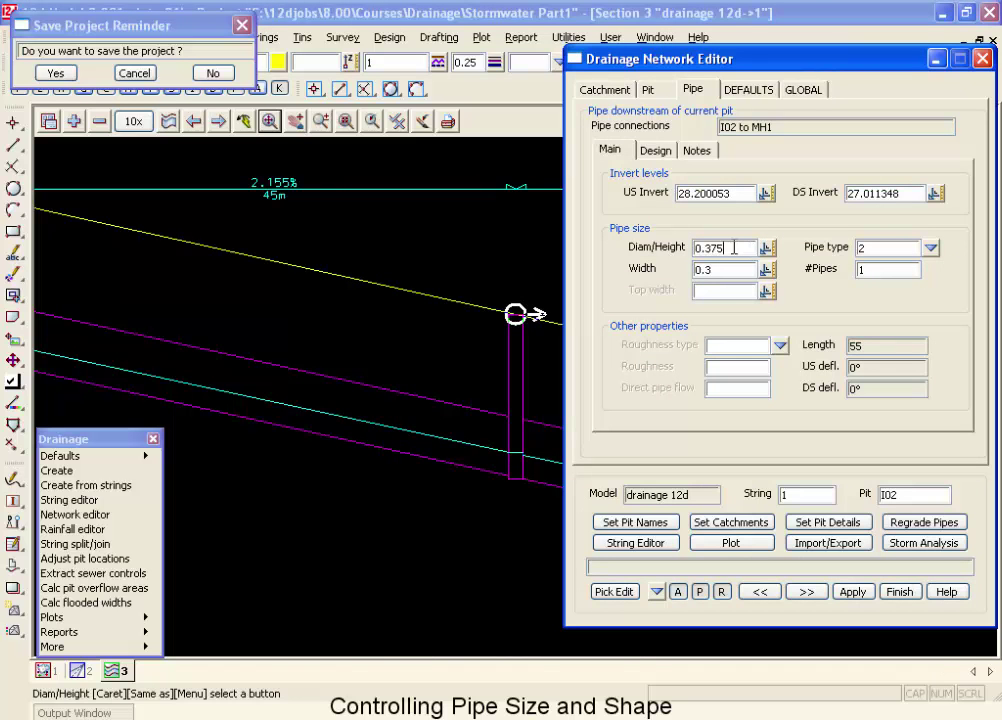
{"action": "left_click", "coordinate": [729, 273]}
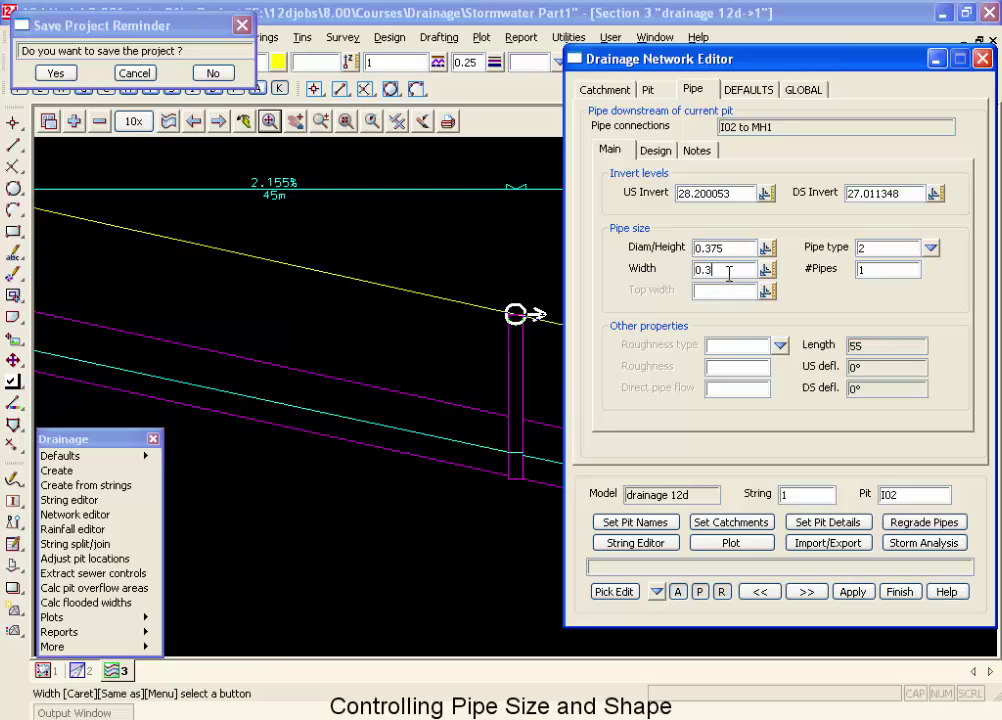
Show pipe I02 to MH1's design settings and check its blank minimum and maximum pipe heights
{"action": "left_click", "coordinate": [656, 150]}
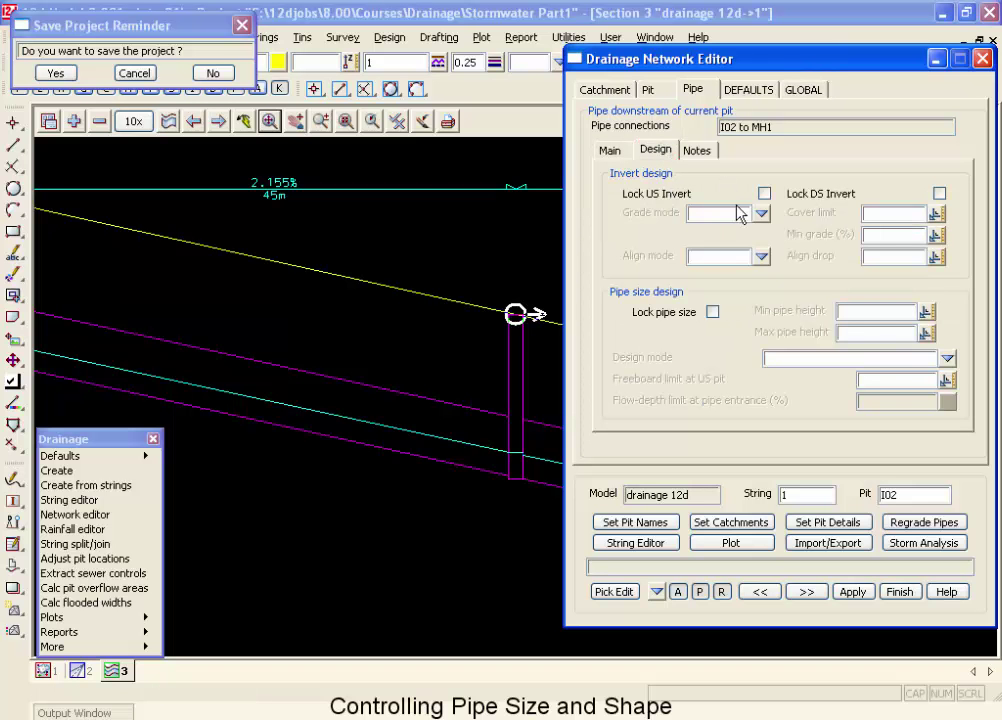
{"action": "left_click", "coordinate": [854, 316]}
{"action": "left_click", "coordinate": [873, 334]}
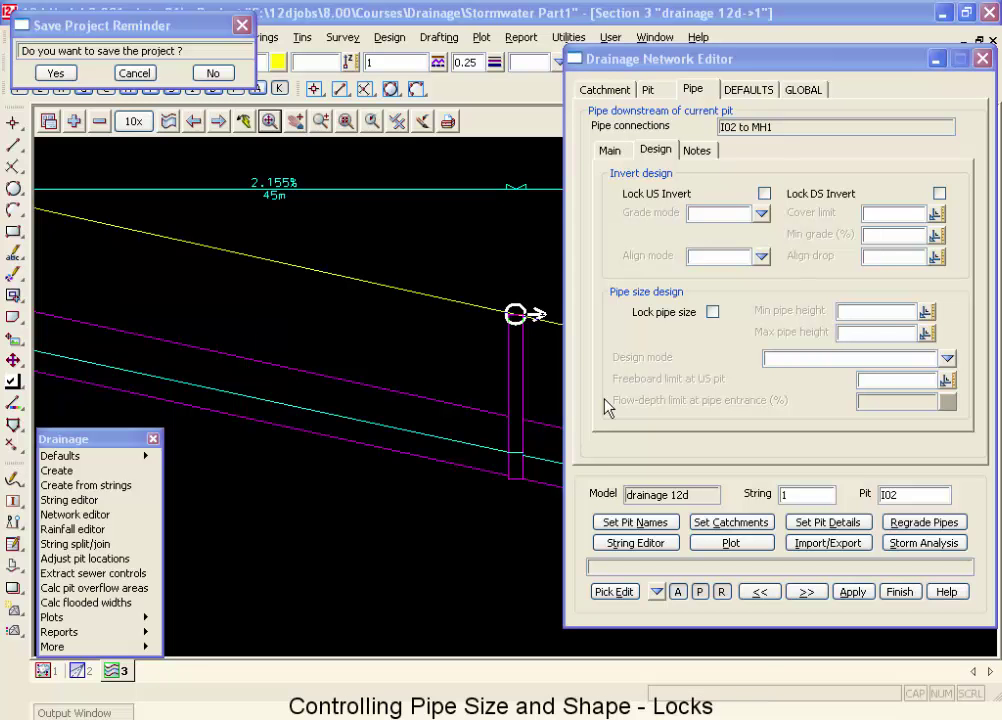
Lock pipe I02 to MH1's size, leaving both upstream and downstream inverts unlocked
{"action": "left_click", "coordinate": [713, 312]}
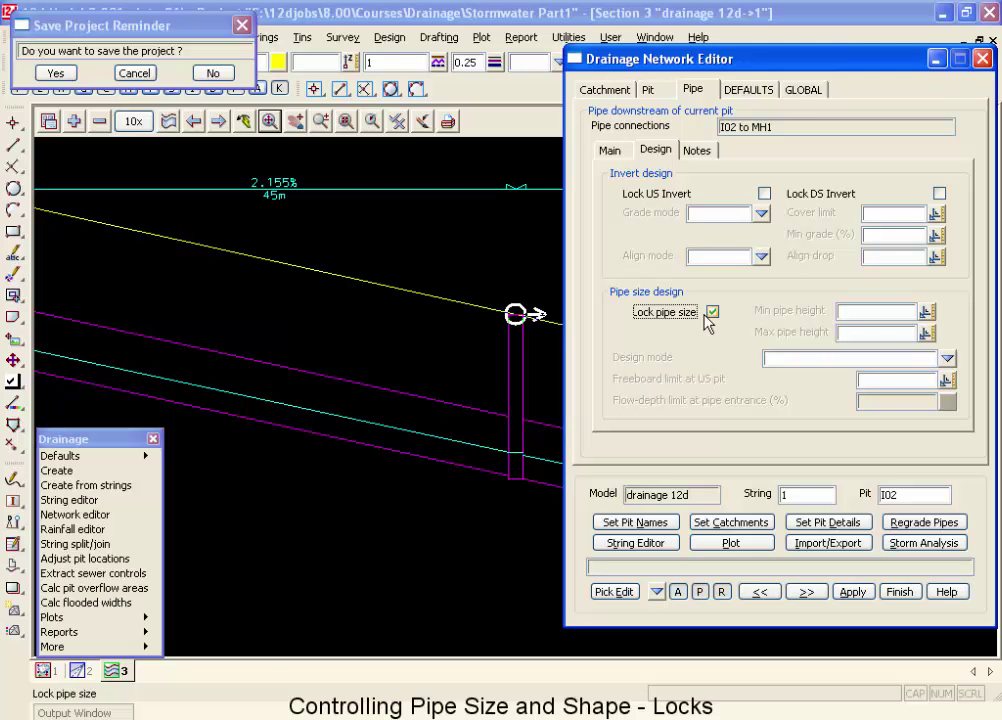
{"action": "left_click", "coordinate": [764, 193]}
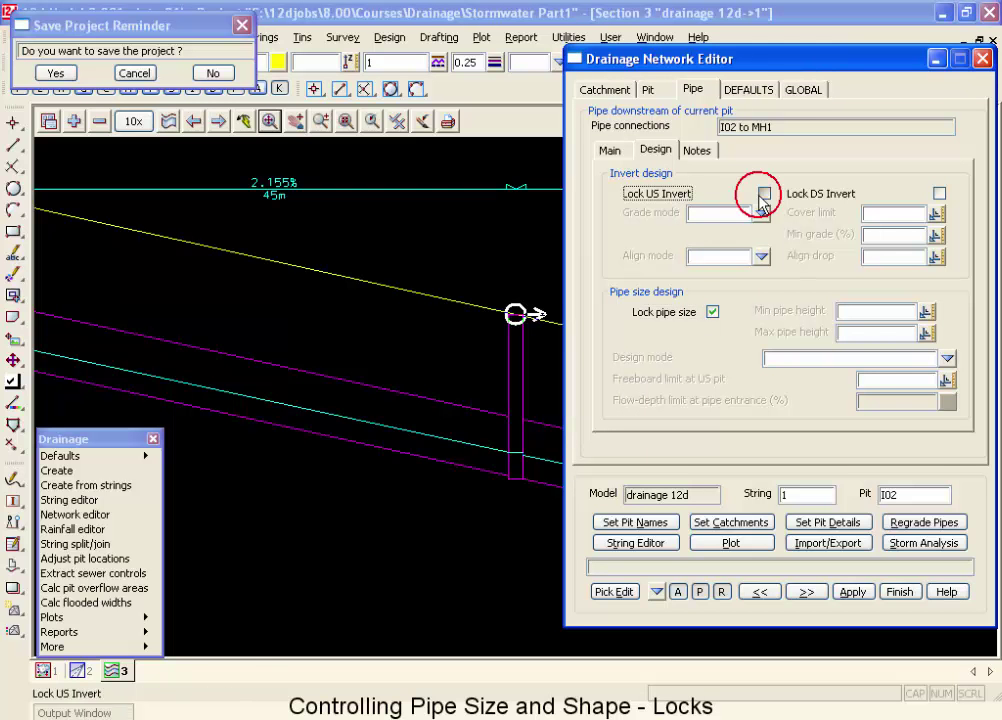
{"action": "left_click", "coordinate": [939, 193]}
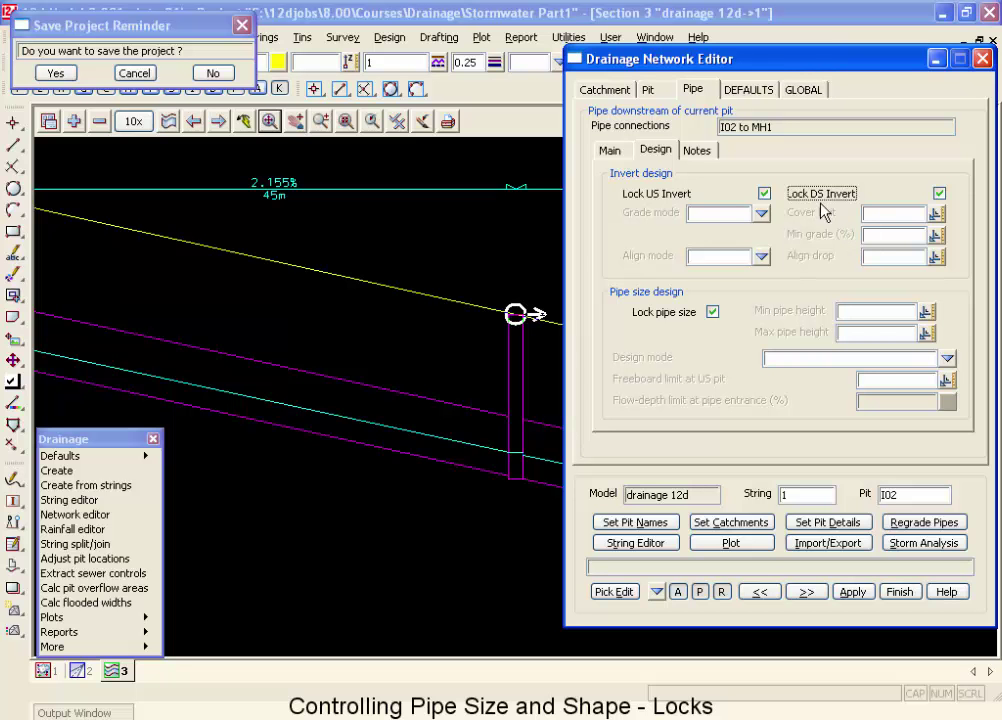
{"action": "left_click", "coordinate": [764, 194]}
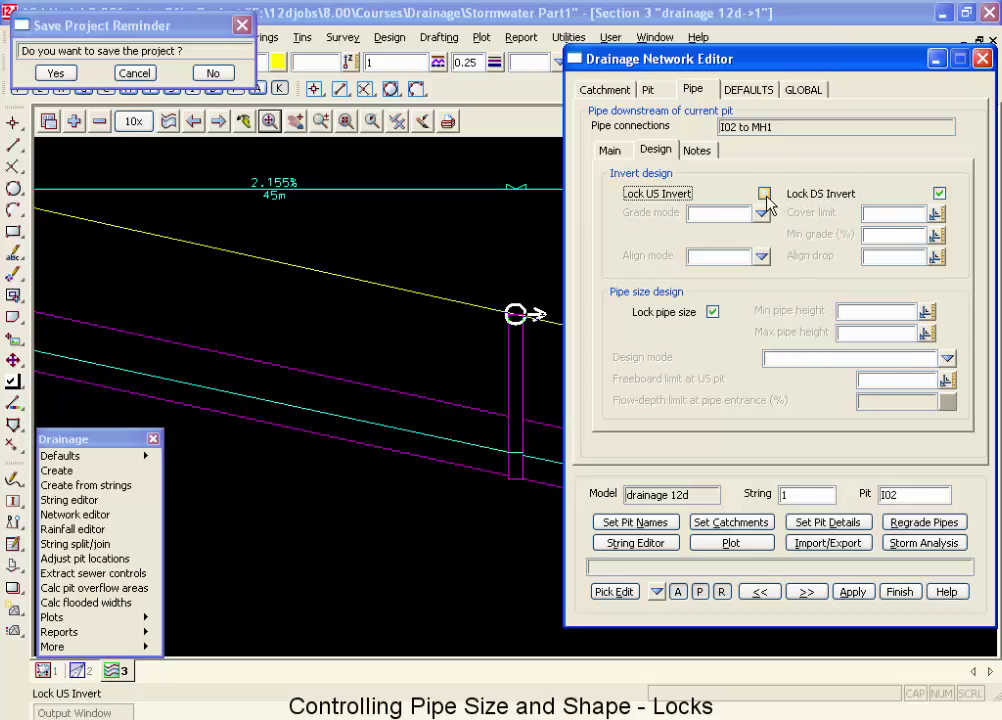
{"action": "left_click", "coordinate": [939, 194]}
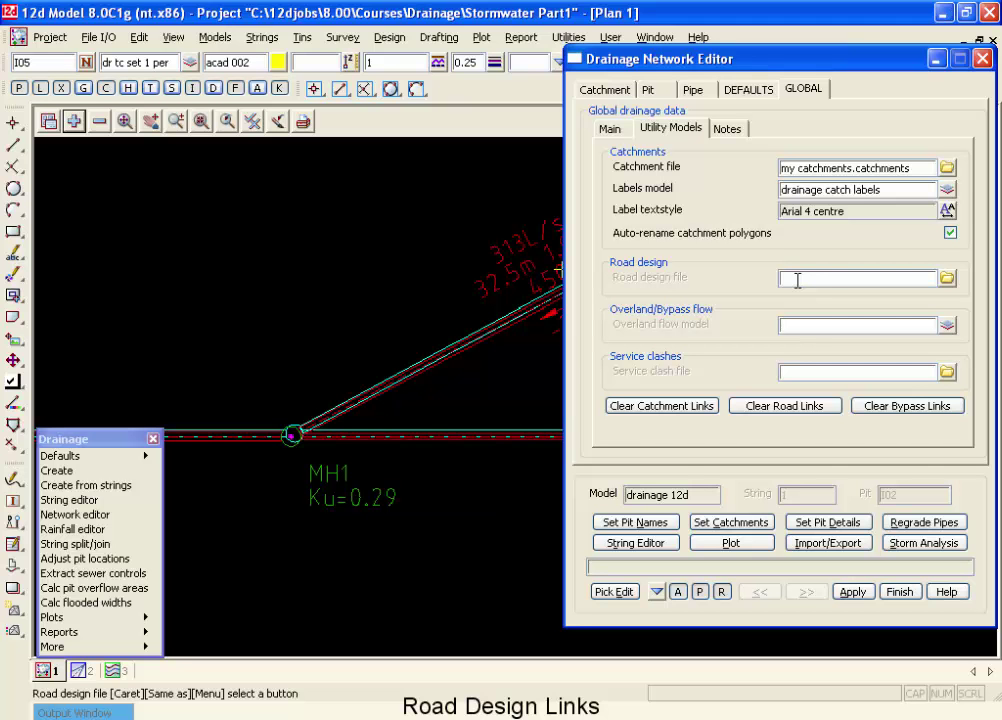
Enter 'my roads' as the road design file and bring up its file options
{"action": "left_click", "coordinate": [797, 280]}
{"action": "type", "text": "my"}
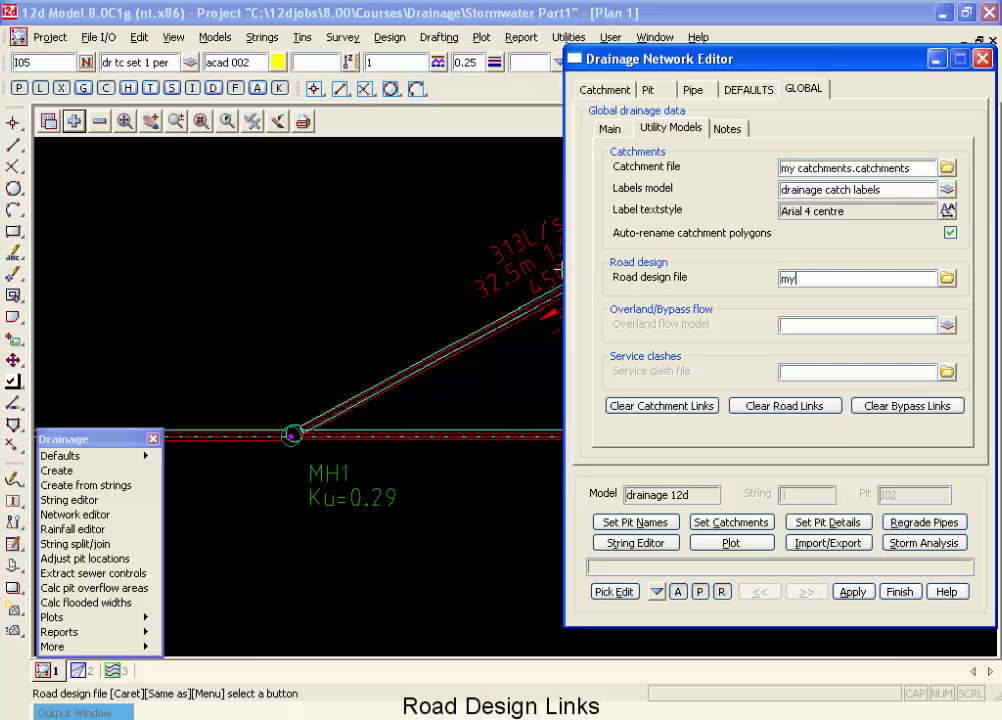
{"action": "type", "text": " roads"}
{"action": "left_click", "coordinate": [947, 278]}
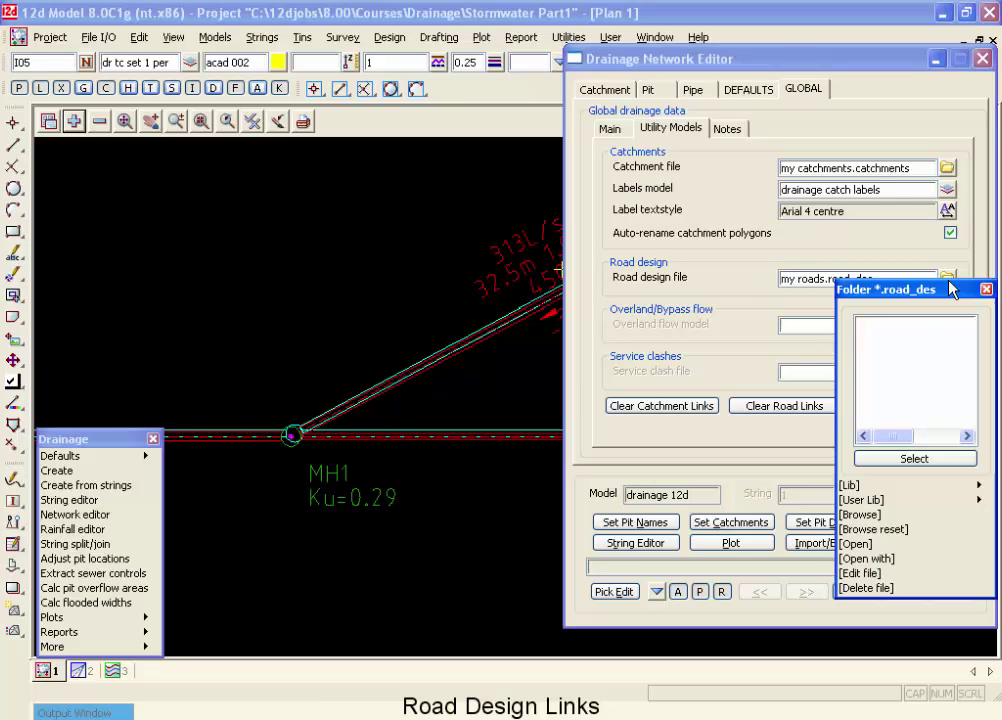
Open the my roads.road_des table and set row 1's road strings model to Road 1 Strs
{"action": "left_click", "coordinate": [895, 545]}
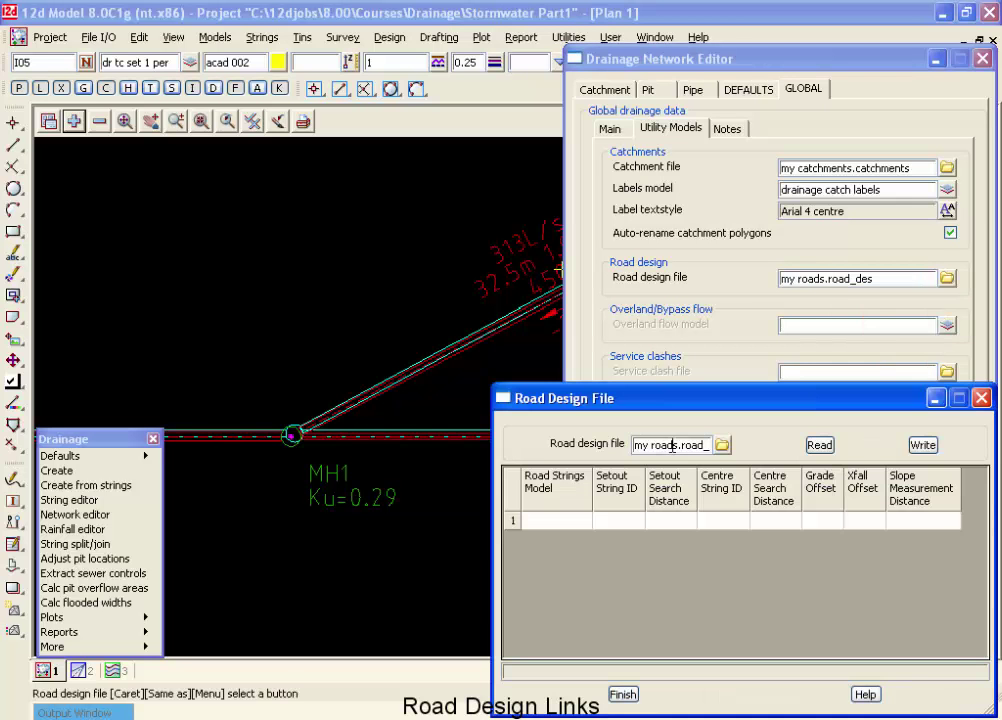
{"action": "left_click_drag", "start_coordinate": [600, 398], "coordinate": [585, 245]}
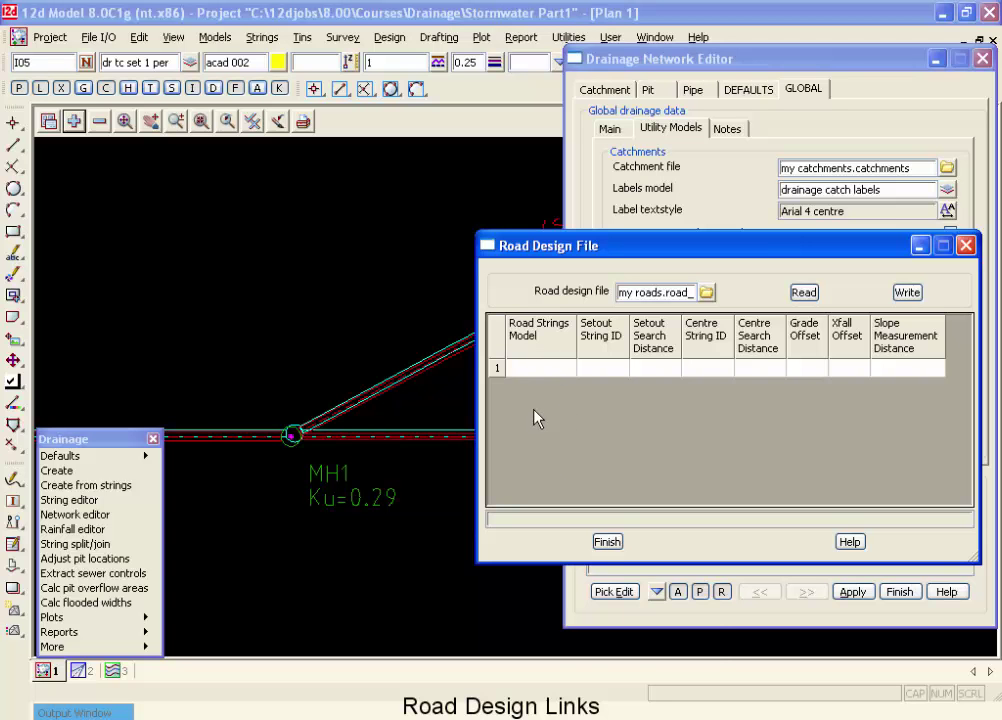
{"action": "left_click", "coordinate": [540, 372]}
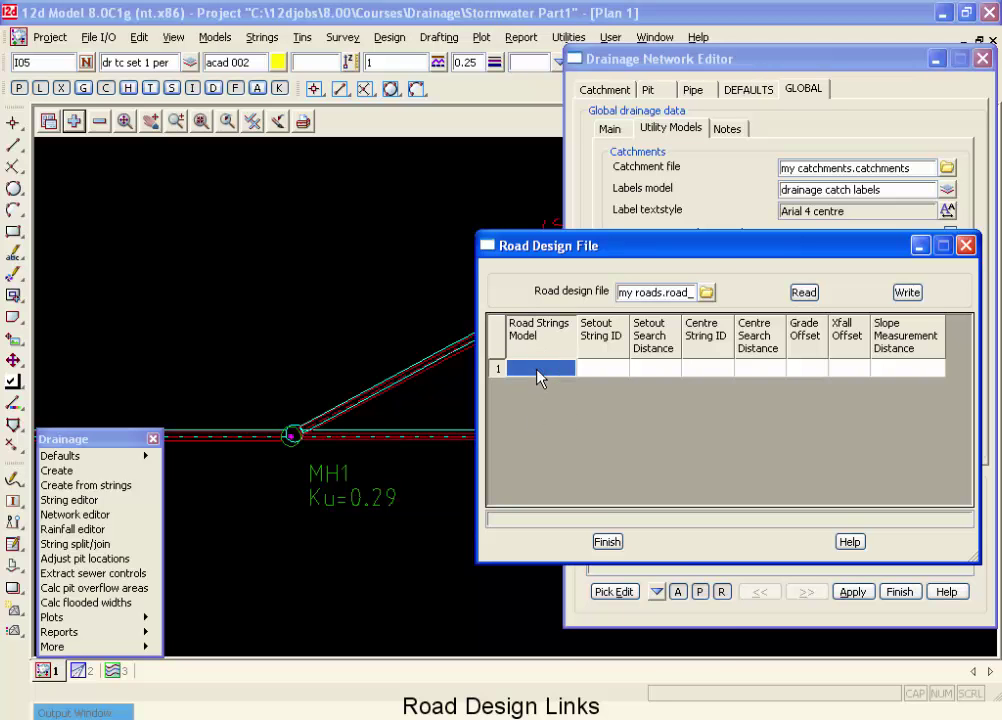
{"action": "left_click", "coordinate": [540, 372]}
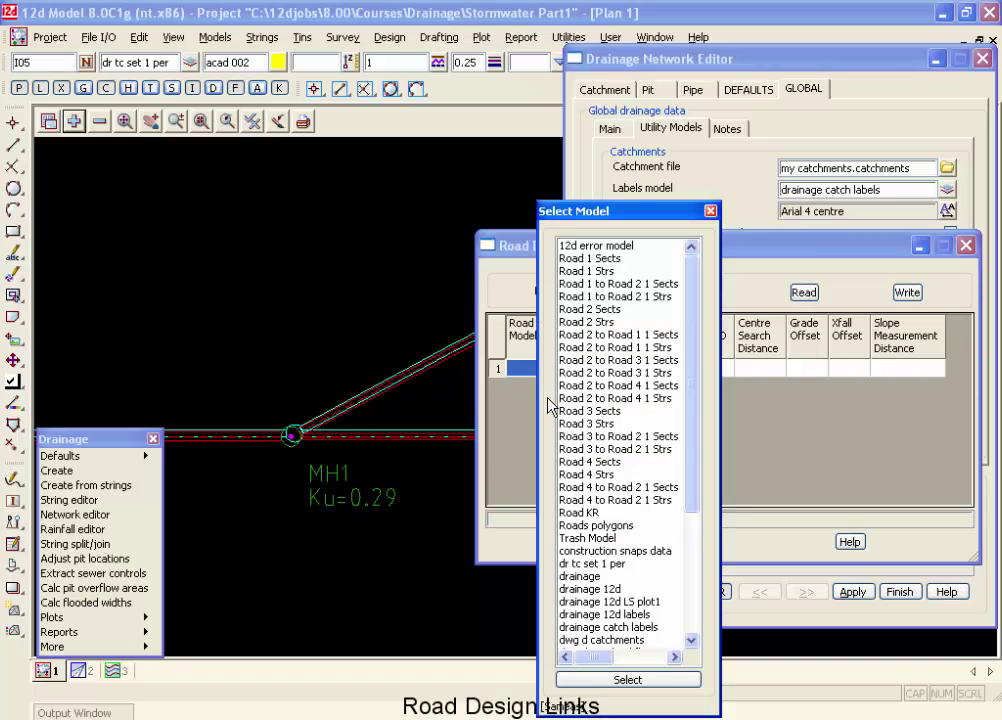
{"action": "double_click", "coordinate": [590, 271]}
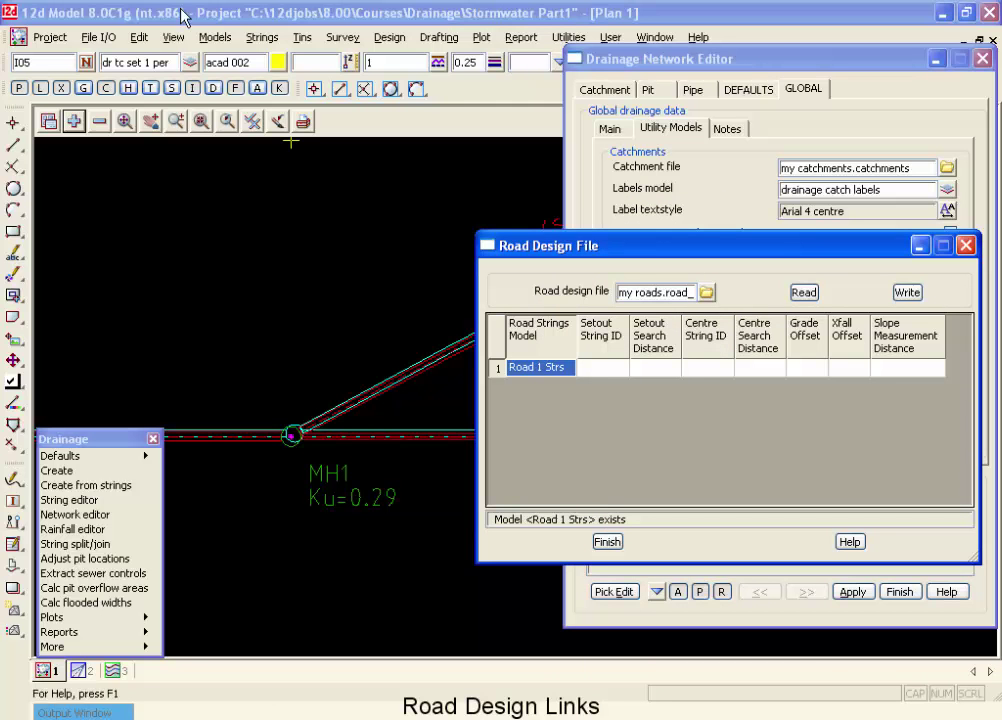
Create a new plan view, Plan 4
{"action": "left_click", "coordinate": [173, 37]}
{"action": "mouse_move", "coordinate": [191, 58]}
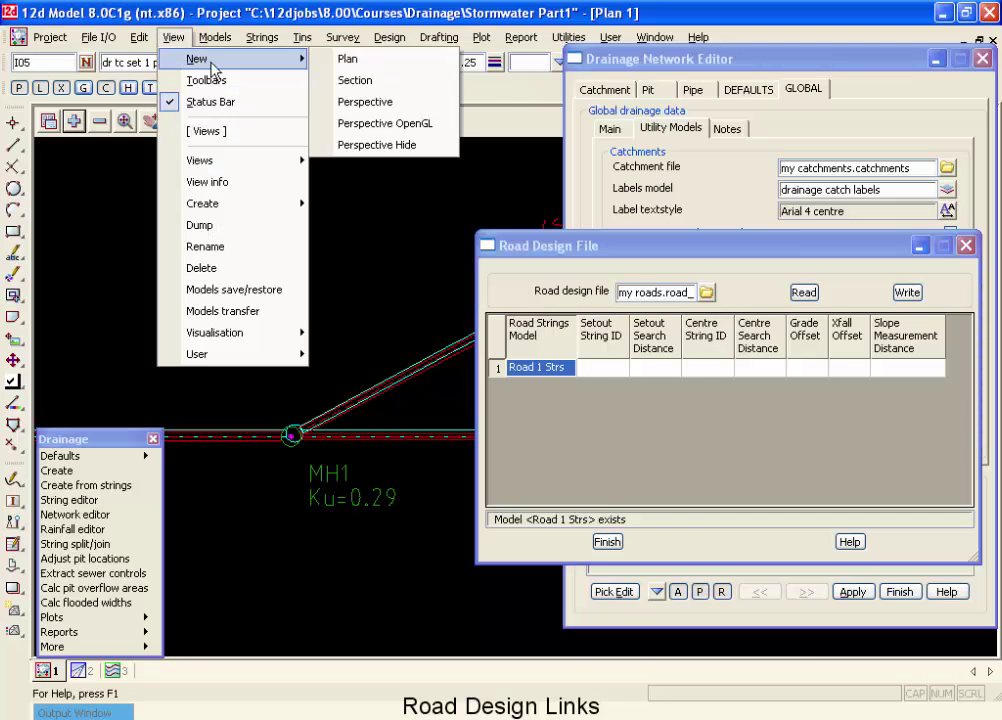
{"action": "left_click", "coordinate": [340, 62]}
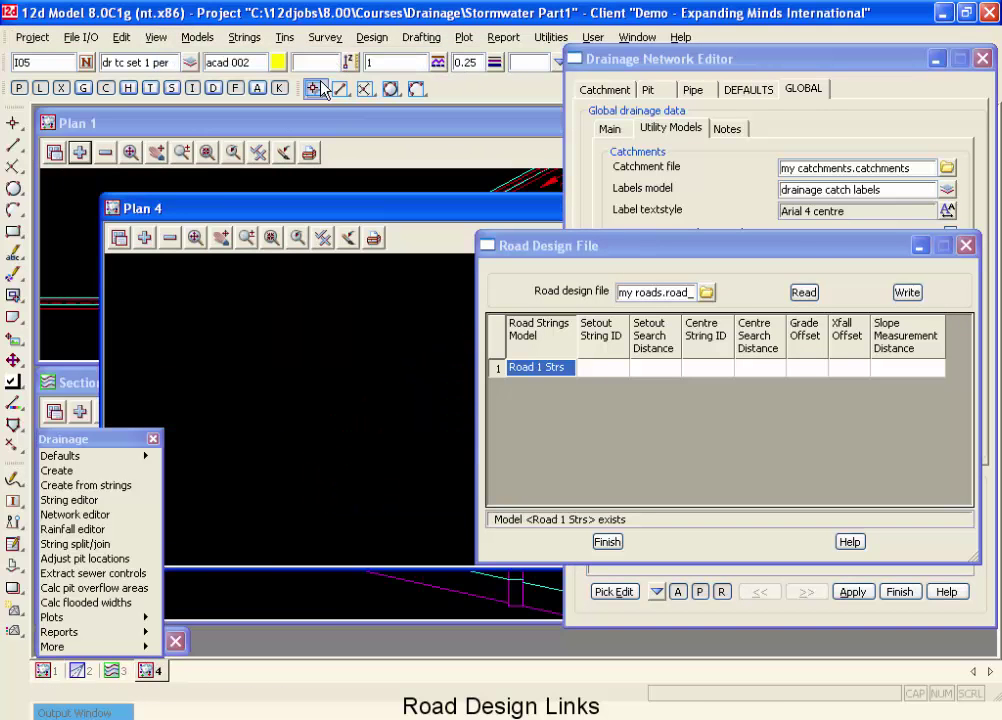
Add Road 1–4 Strs and road centrelines to Plan 4, then fit and zoom onto a junction
{"action": "left_click", "coordinate": [150, 238]}
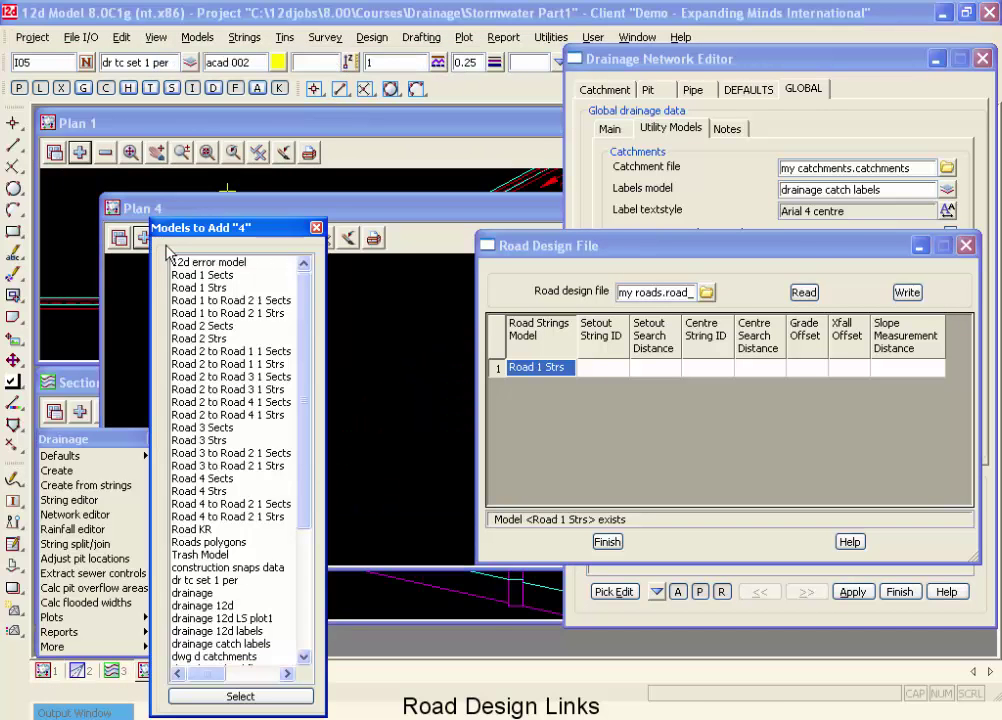
{"action": "left_click", "coordinate": [211, 289]}
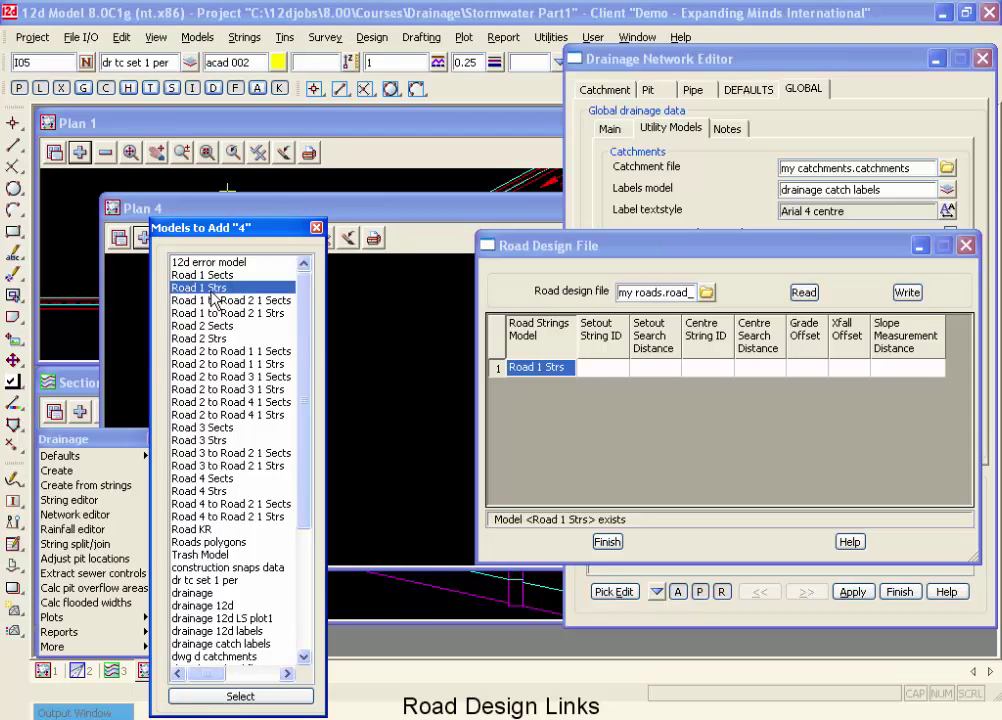
{"action": "left_click", "coordinate": [212, 339]}
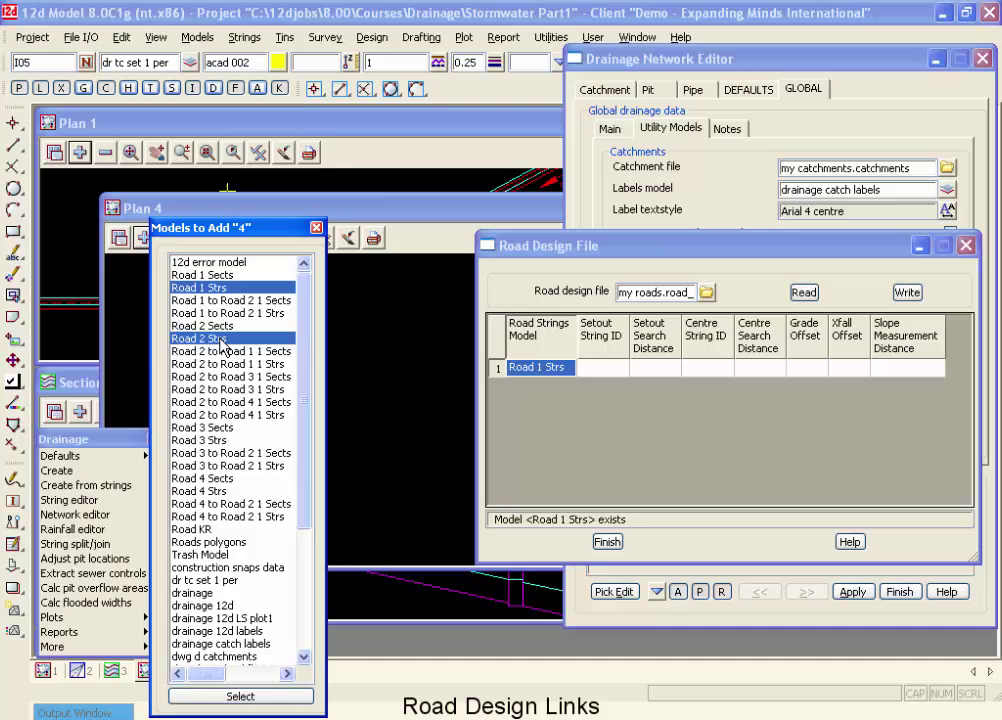
{"action": "left_click", "coordinate": [212, 440]}
{"action": "left_click", "coordinate": [231, 494]}
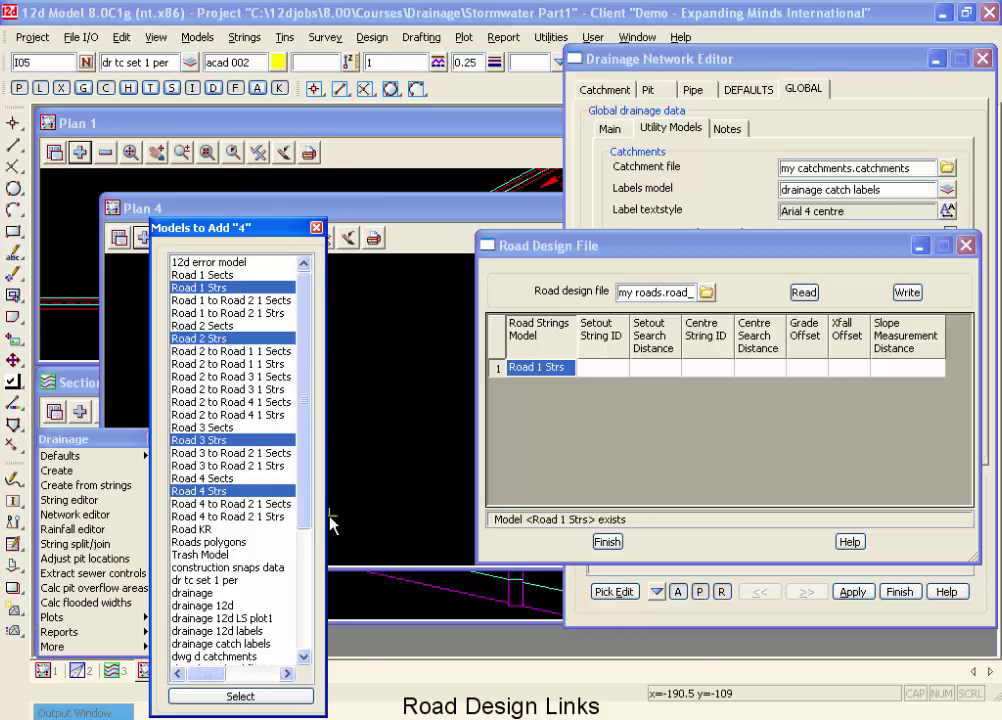
{"action": "scroll", "coordinate": [302, 515], "scroll_direction": "down", "scroll_amount": 2}
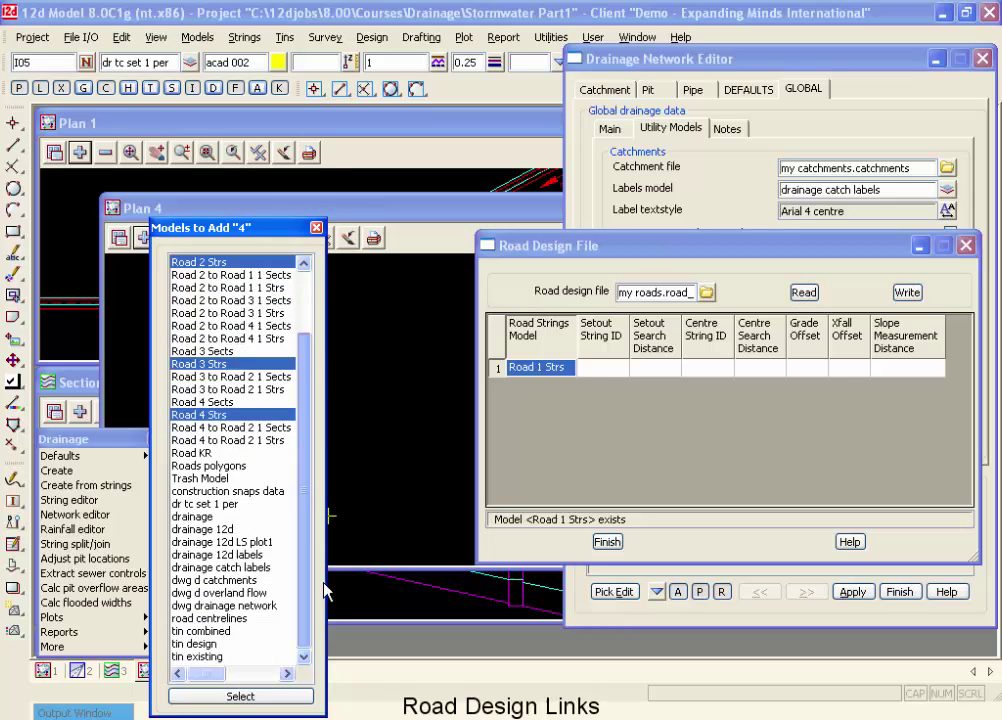
{"action": "left_click", "coordinate": [240, 619]}
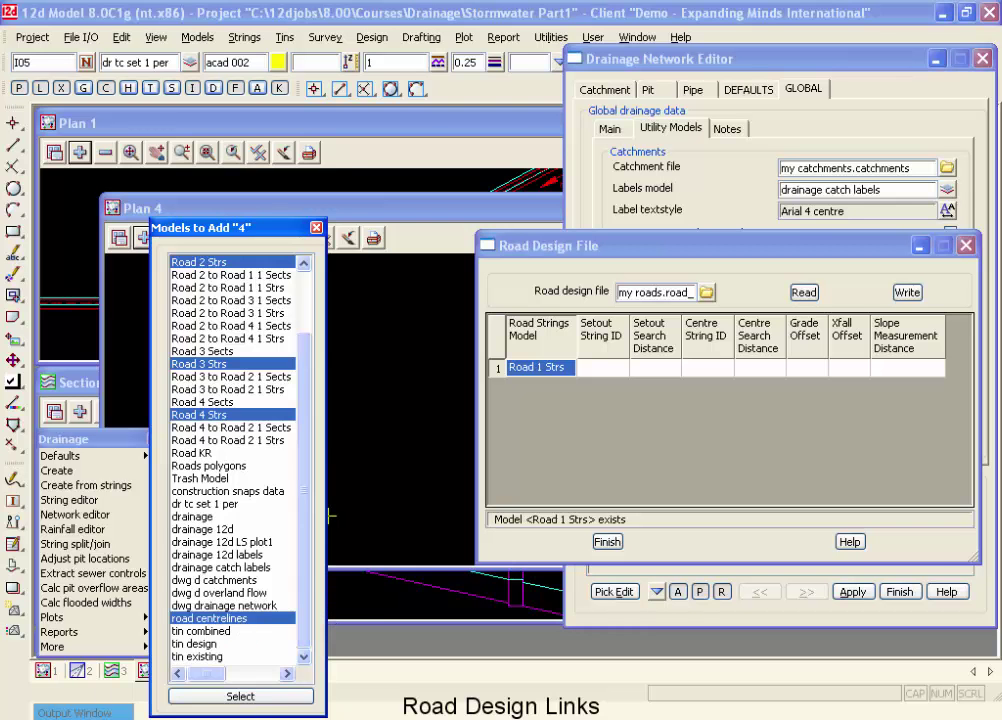
{"action": "left_click", "coordinate": [257, 698]}
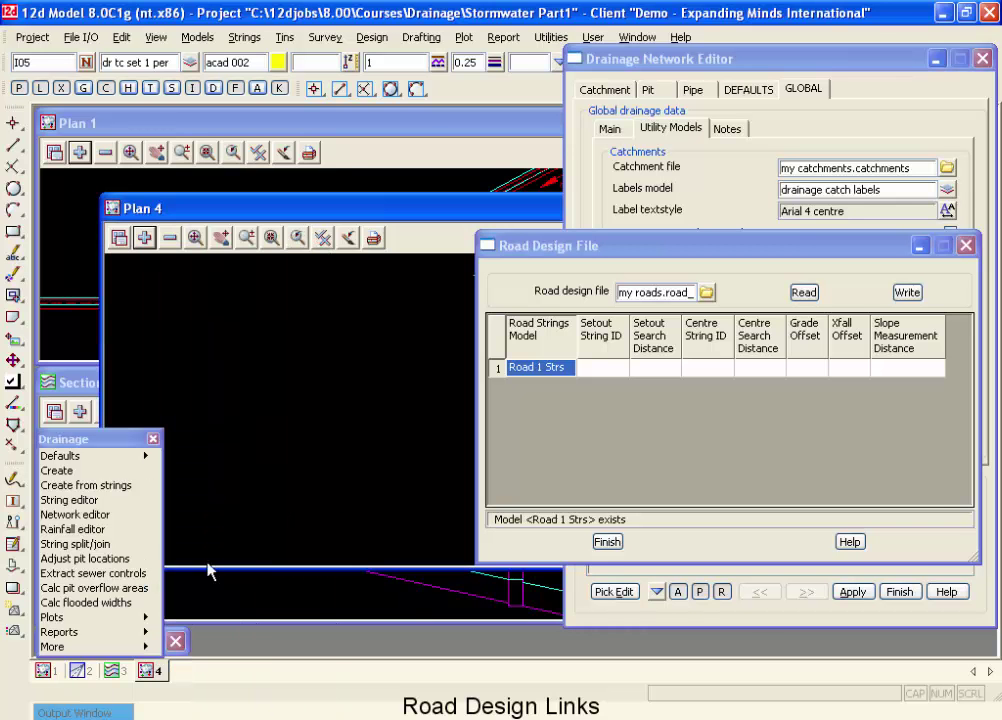
{"action": "left_click", "coordinate": [194, 240]}
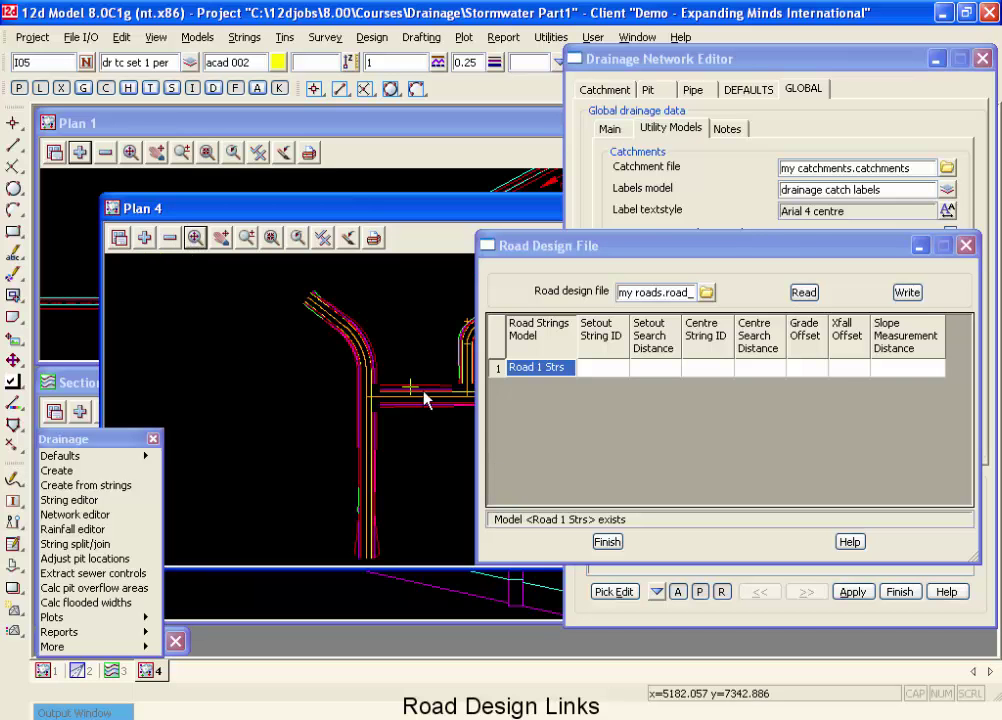
{"action": "scroll", "coordinate": [388, 388], "scroll_direction": "up", "scroll_amount": 3}
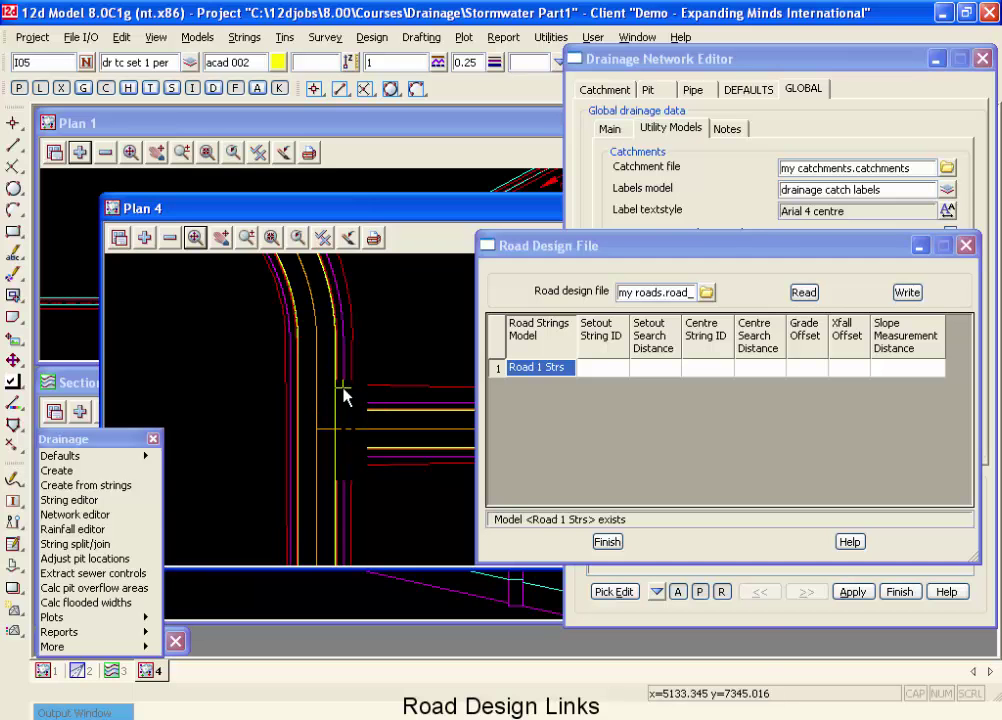
Populate the Road Strings Model column from view 4: Road 1–4 Strs and road centrelines
{"action": "right_click", "coordinate": [557, 353]}
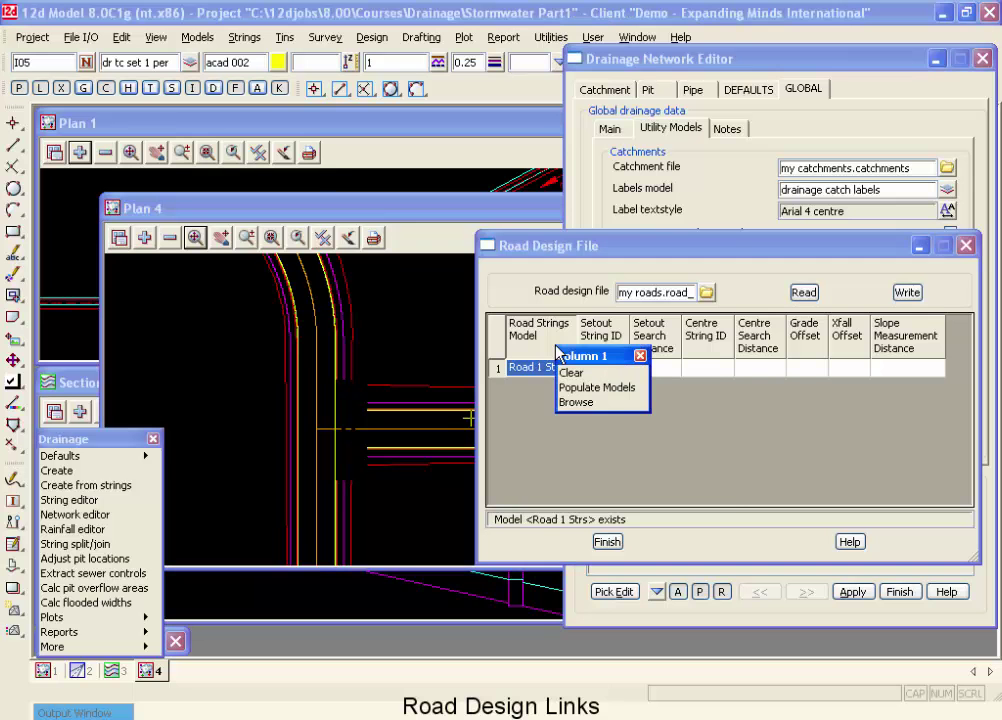
{"action": "left_click", "coordinate": [615, 387]}
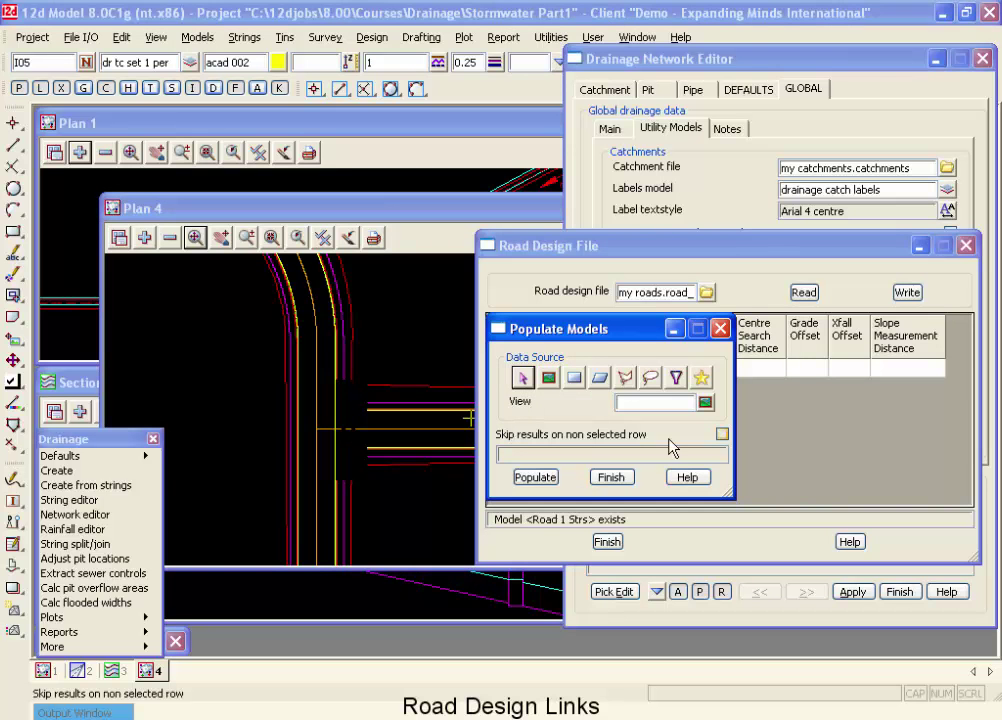
{"action": "left_click", "coordinate": [705, 402]}
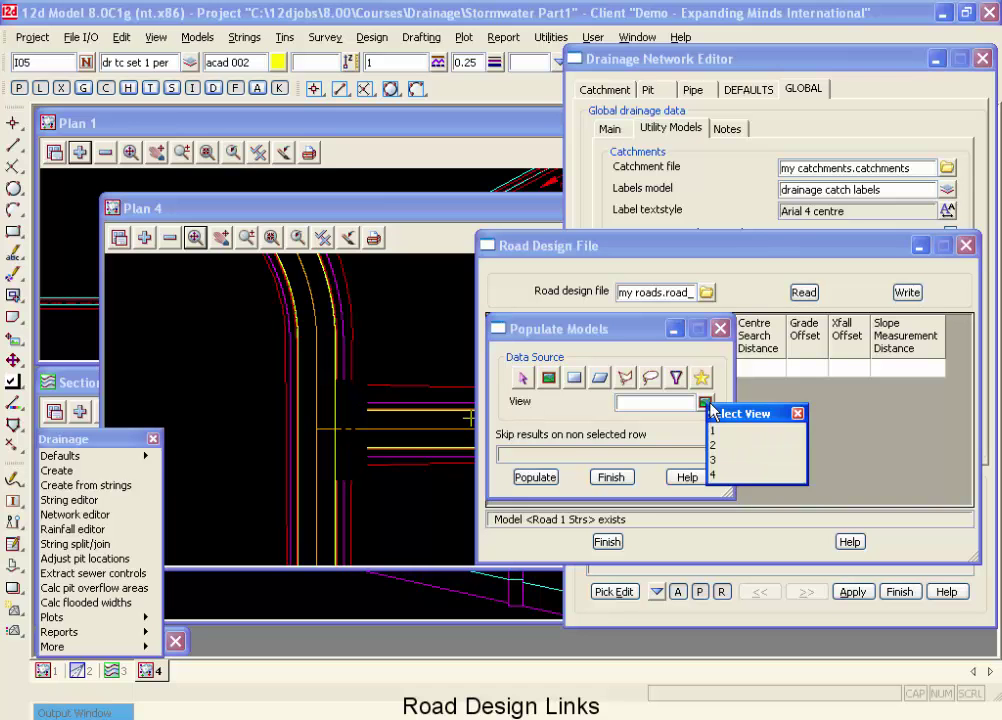
{"action": "left_click", "coordinate": [728, 475]}
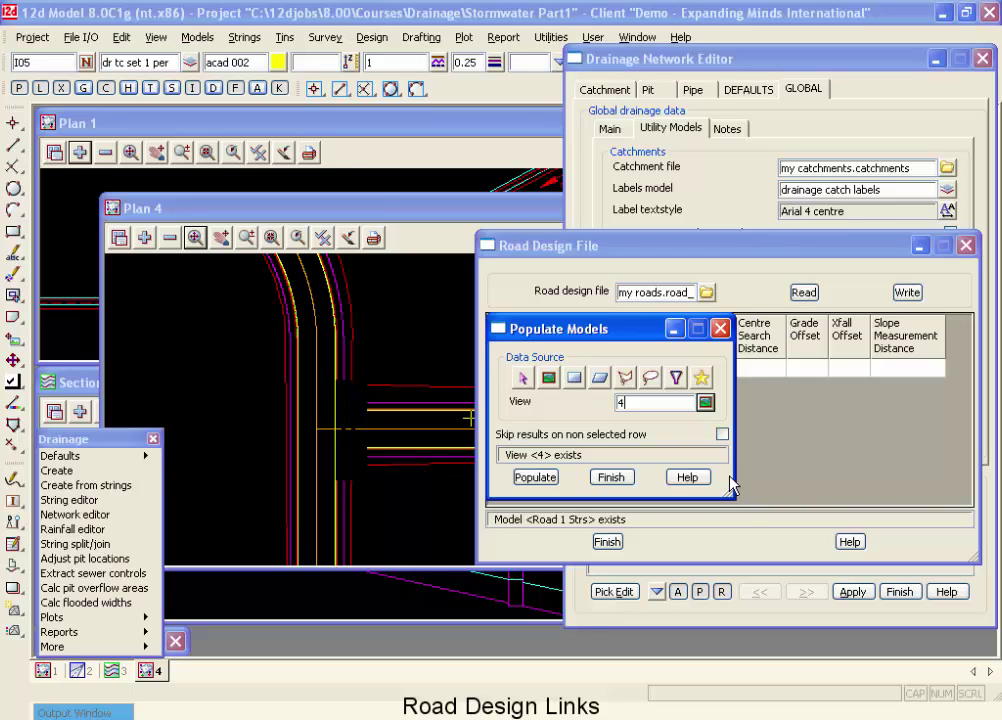
{"action": "left_click", "coordinate": [535, 477]}
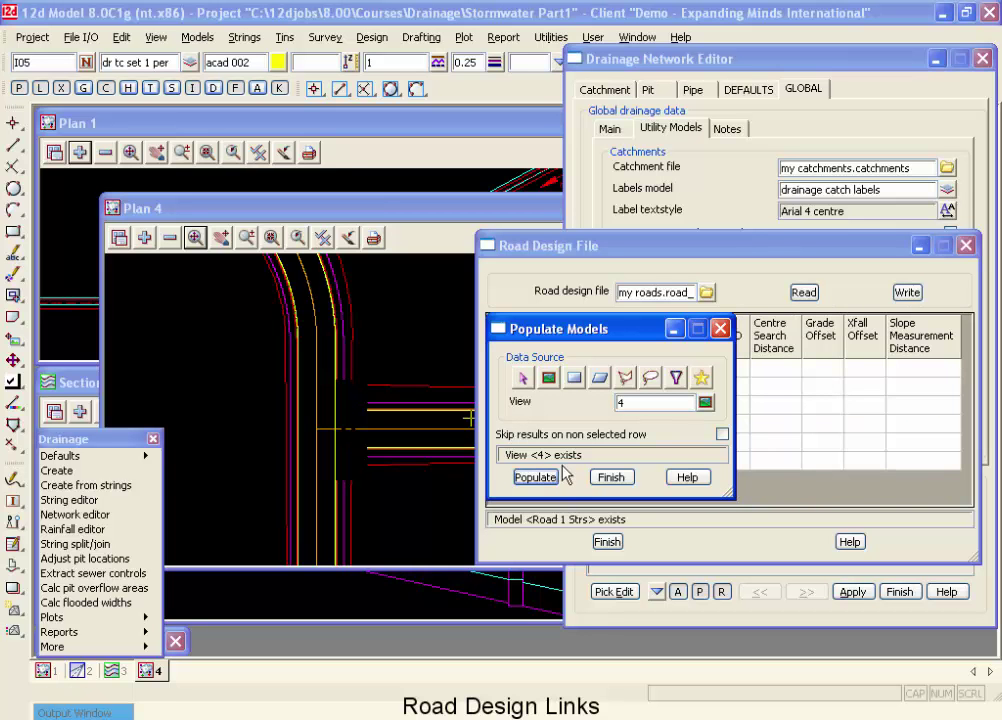
{"action": "left_click", "coordinate": [609, 477]}
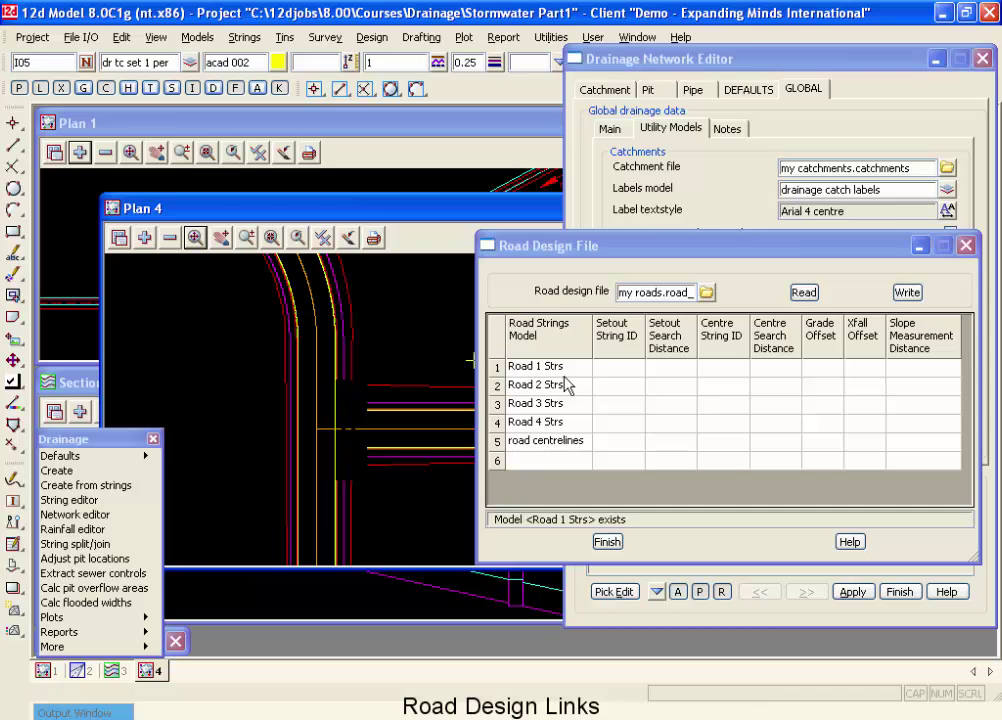
Enter *bok as the Setout String ID for rows 1–4
{"action": "left_click_drag", "start_coordinate": [618, 368], "coordinate": [730, 412]}
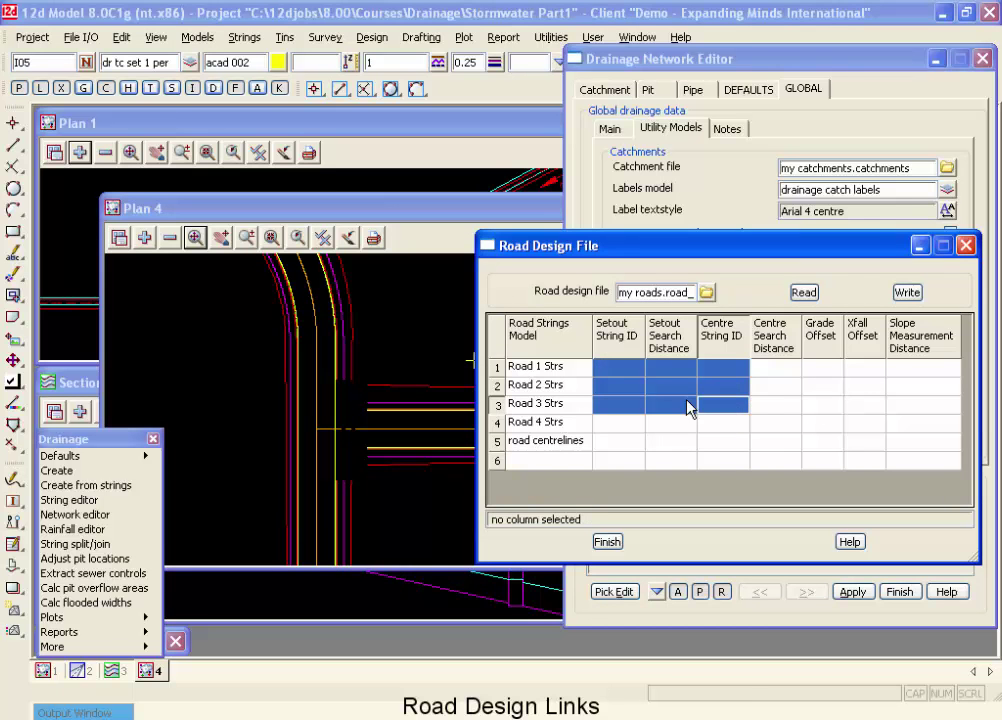
{"action": "left_click", "coordinate": [638, 371]}
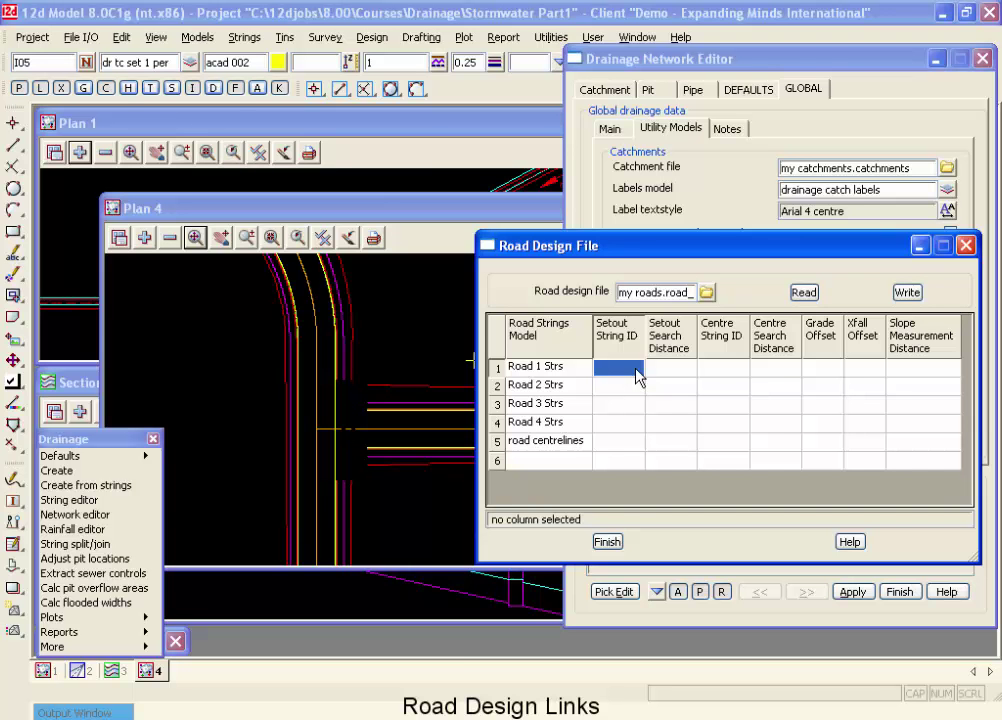
{"action": "type", "text": "*bok"}
{"action": "key", "text": "Return"}
{"action": "key", "text": "ctrl+c"}
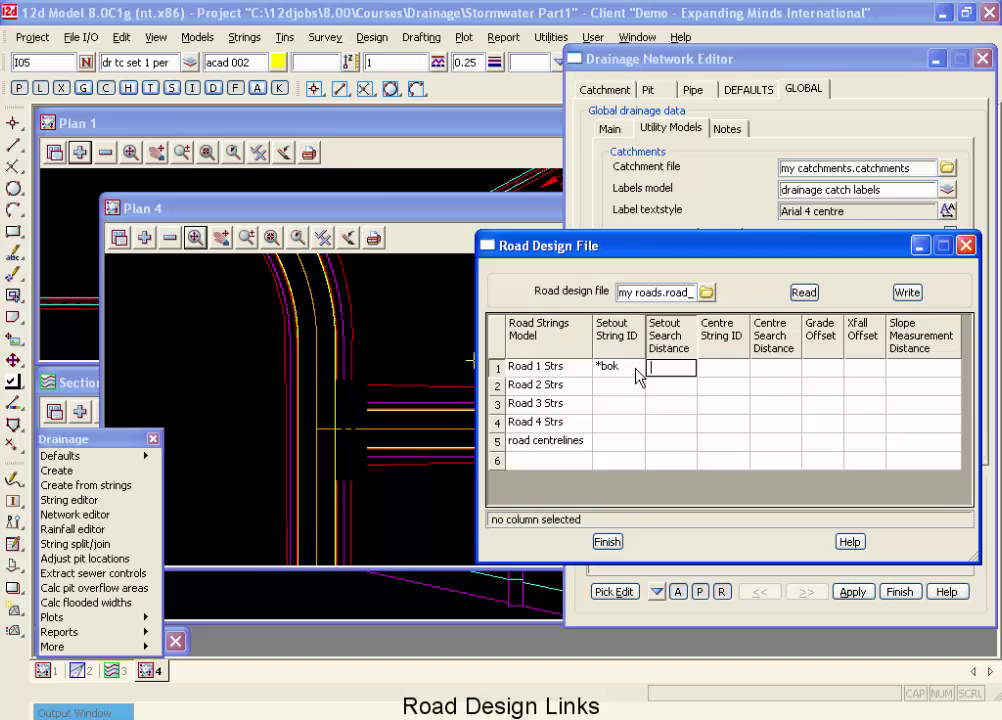
{"action": "key", "text": "Down"}
{"action": "key", "text": "ctrl+v"}
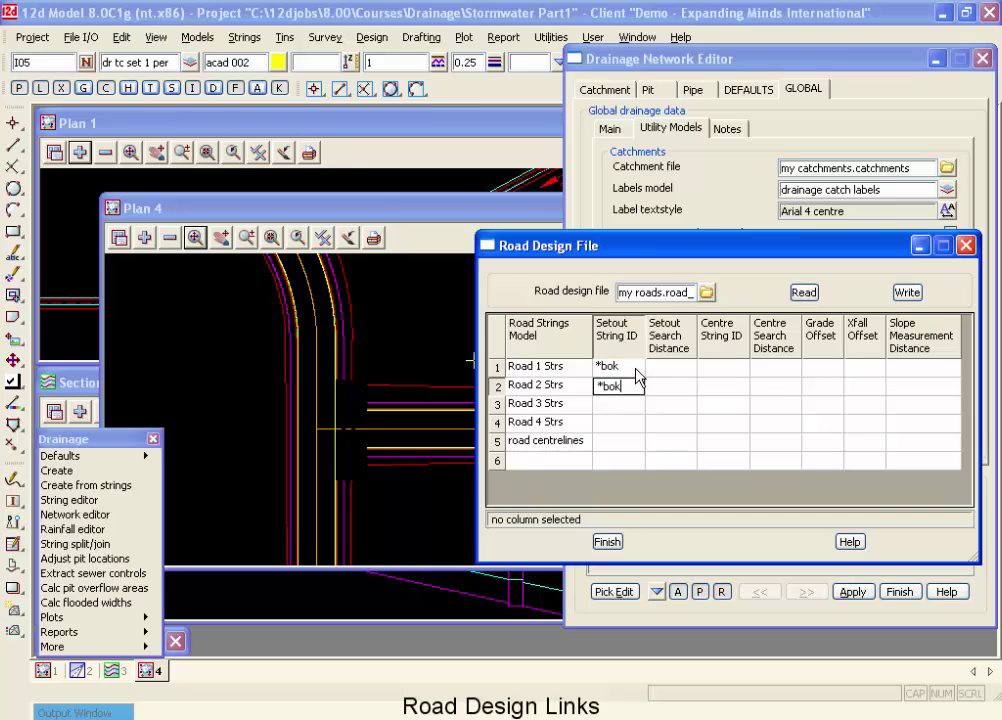
{"action": "key", "text": "Down"}
{"action": "key", "text": "ctrl+v"}
{"action": "key", "text": "Down"}
{"action": "key", "text": "ctrl+v"}
{"action": "key", "text": "Down"}
{"action": "key", "text": "ctrl+v"}
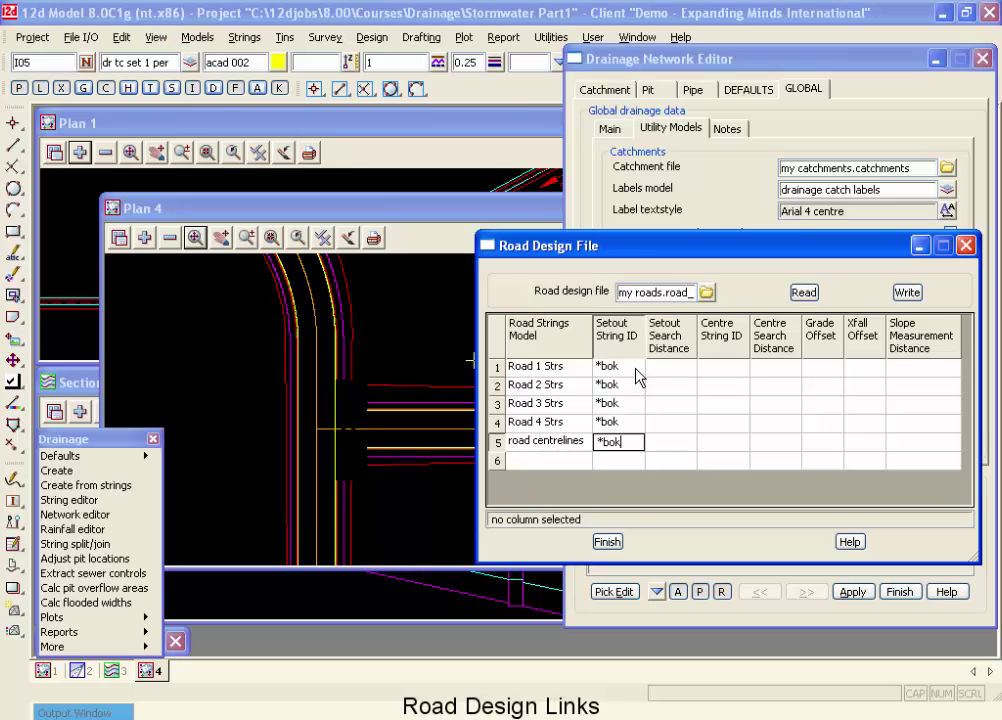
Give rows 1–4 a setout search distance of .001
{"action": "key", "text": "Tab"}
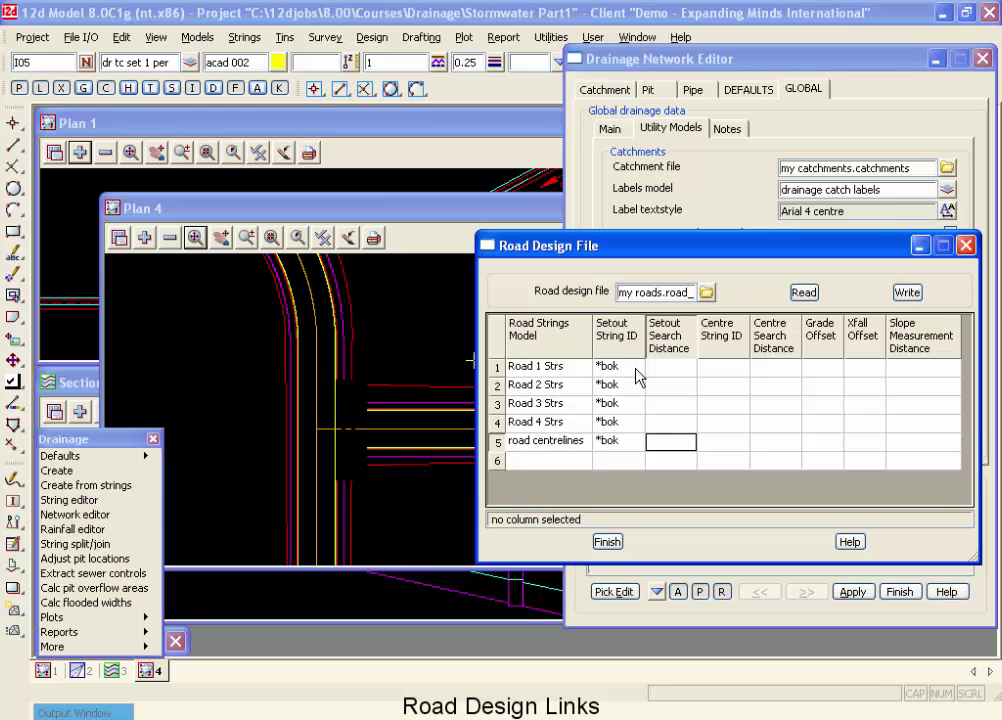
{"action": "key", "text": "Up"}
{"action": "type", "text": ",0"}
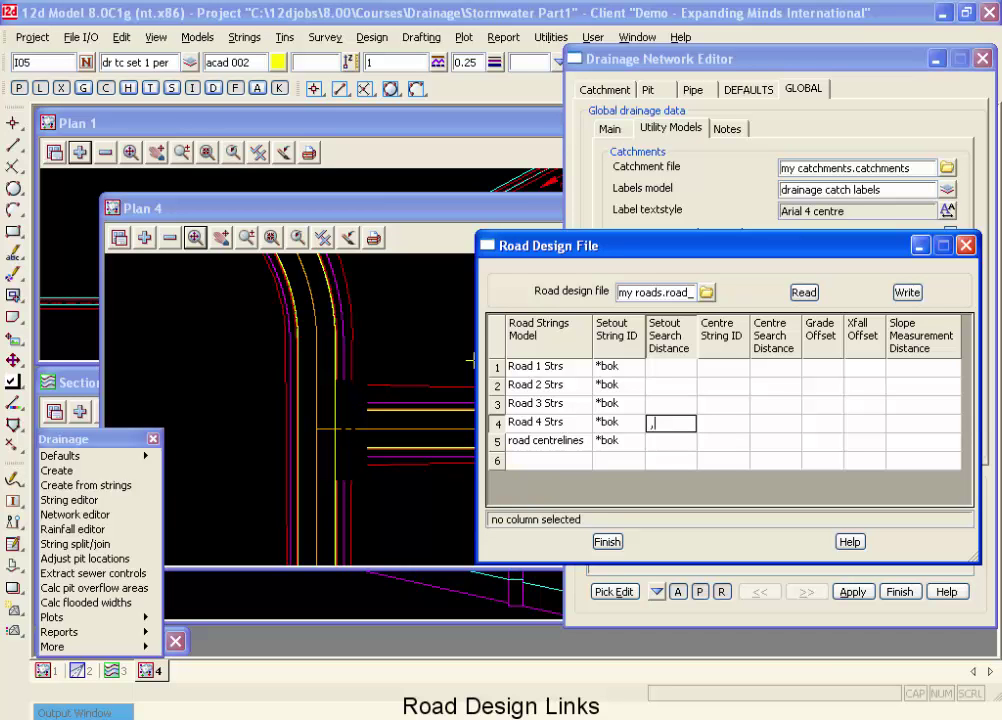
{"action": "key", "text": "BackSpace"}
{"action": "key", "text": "BackSpace"}
{"action": "type", "text": ".001"}
{"action": "key", "text": "Return"}
{"action": "key", "text": "ctrl+c"}
{"action": "key", "text": "Up"}
{"action": "key", "text": "ctrl+v"}
{"action": "key", "text": "Up"}
{"action": "key", "text": "ctrl+v"}
{"action": "key", "text": "Up"}
{"action": "key", "text": "ctrl+v"}
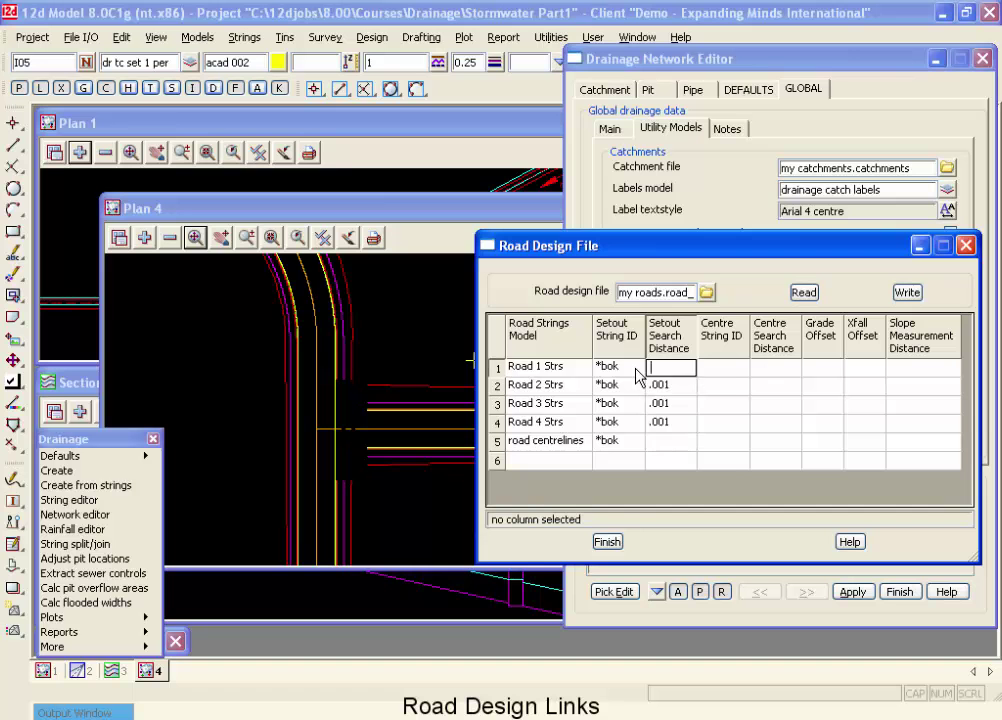
Clear the setout string ID from the road centrelines row
{"action": "key", "text": "Down"}
{"action": "key", "text": "Down"}
{"action": "key", "text": "Down"}
{"action": "key", "text": "Down"}
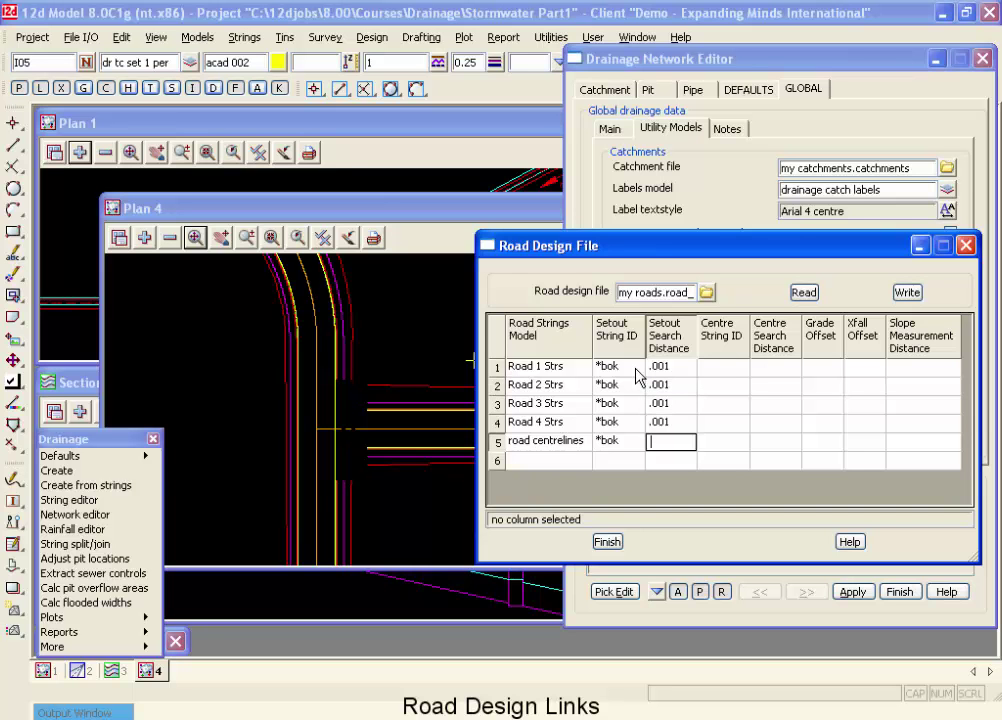
{"action": "key", "text": "Left"}
{"action": "key", "text": "Delete"}
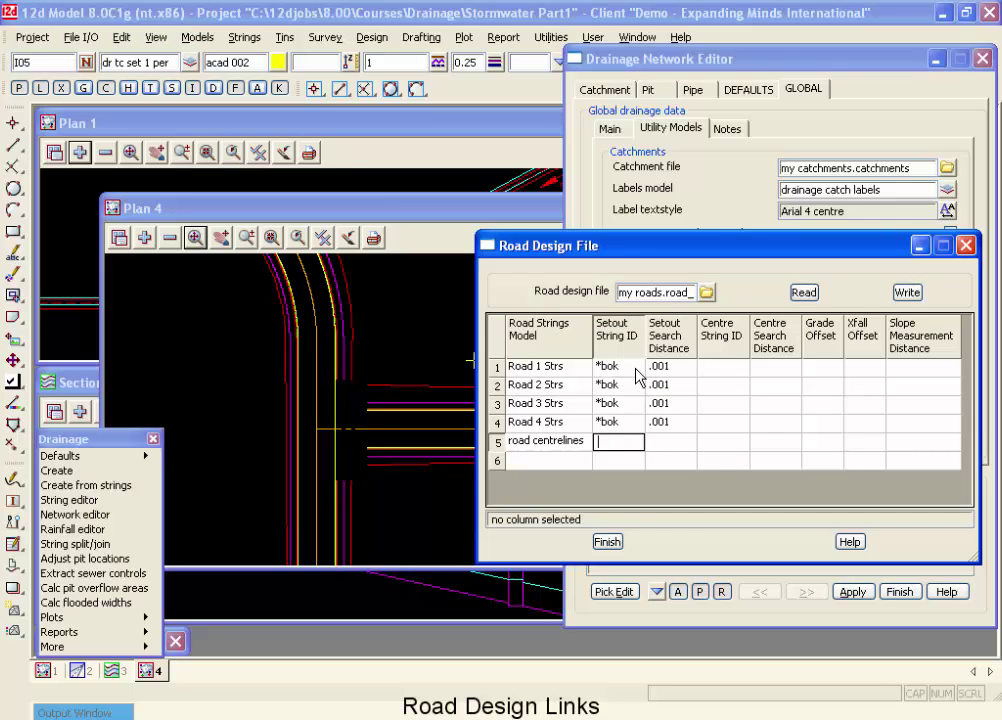
{"action": "key", "text": "Right"}
{"action": "key", "text": "Right"}
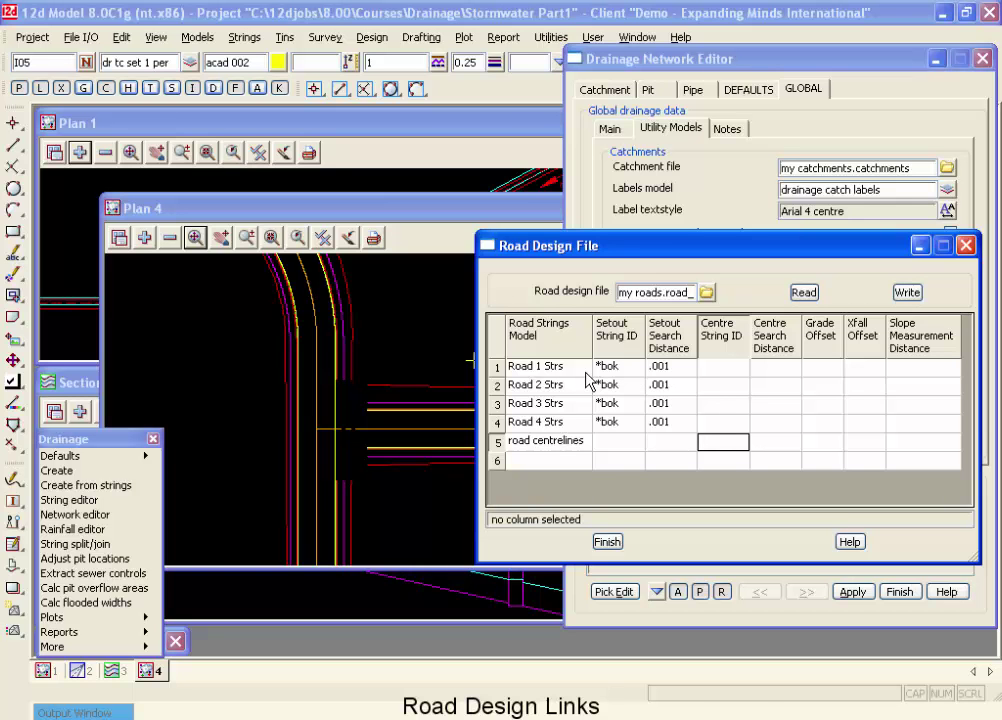
Inquire strings in the plan view to confirm the centrelines are named Road 1 and Road 2
{"action": "left_click", "coordinate": [257, 340]}
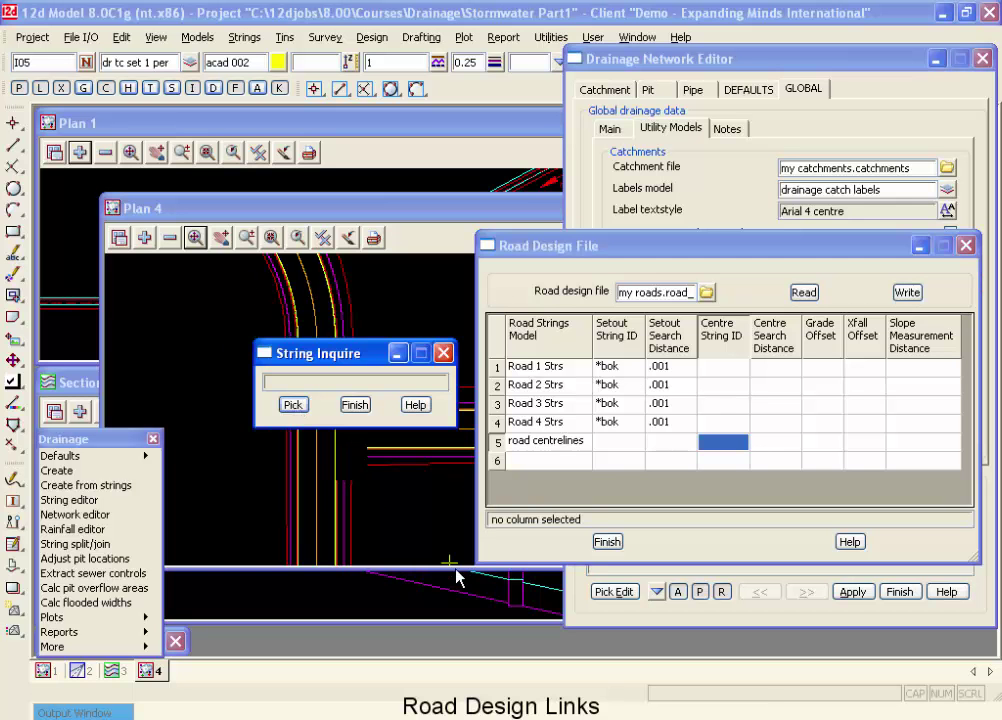
{"action": "left_click", "coordinate": [324, 458]}
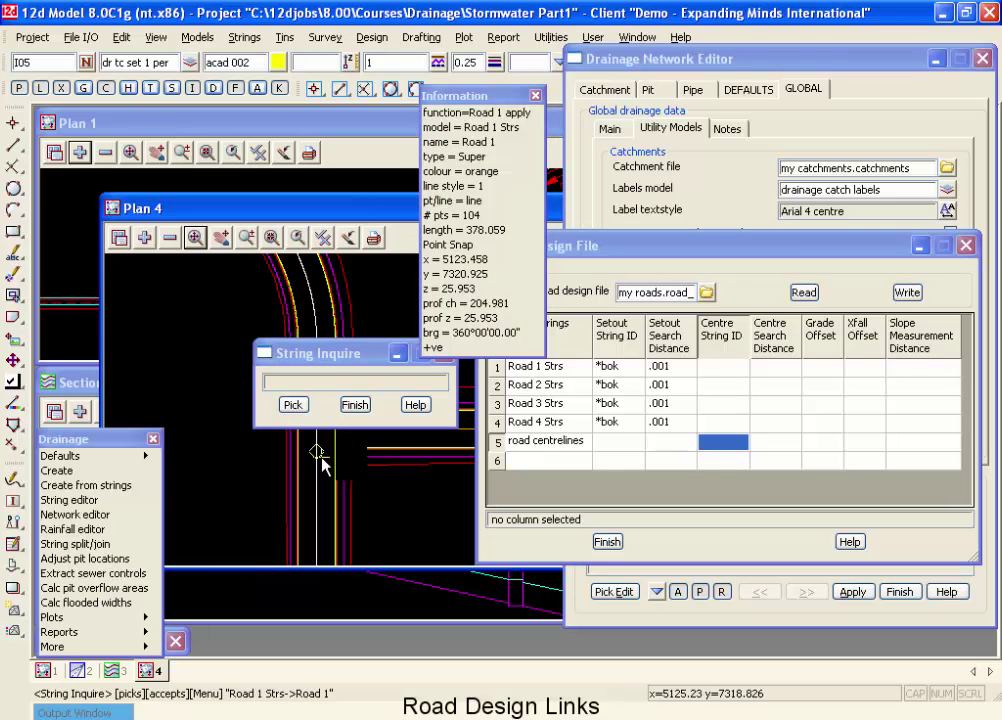
{"action": "left_click_drag", "start_coordinate": [331, 358], "coordinate": [316, 200]}
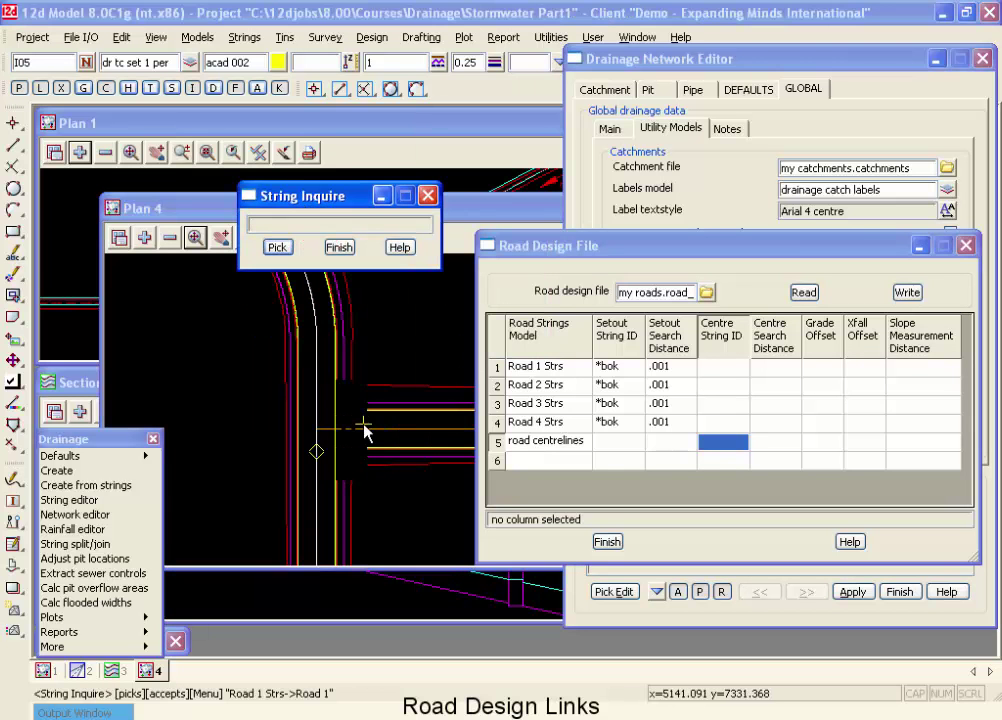
{"action": "left_click", "coordinate": [323, 432]}
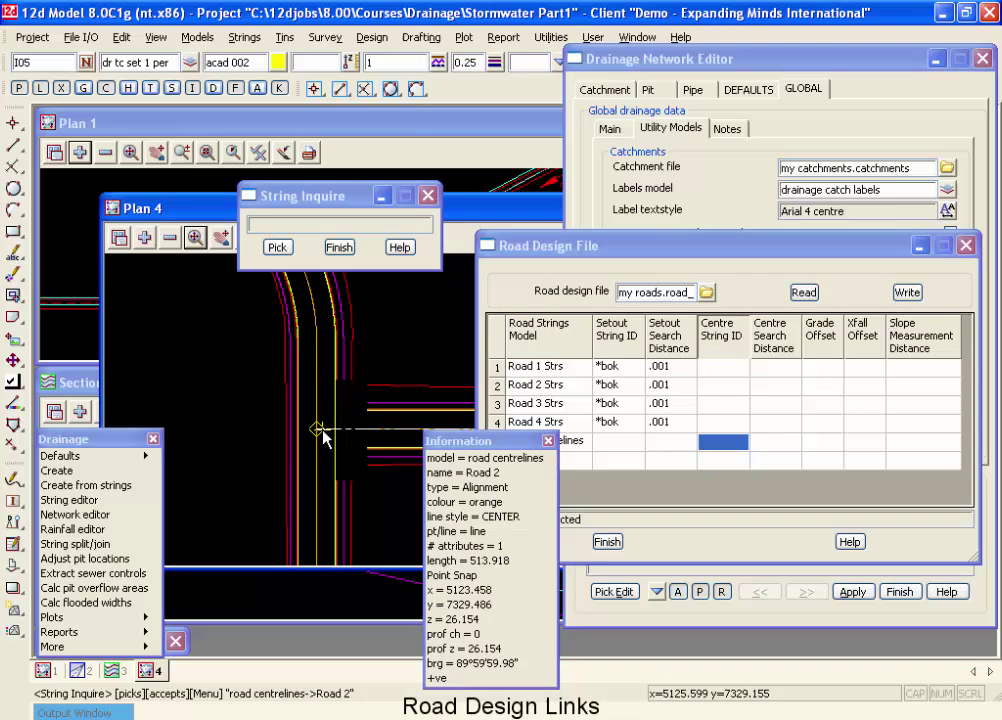
{"action": "left_click", "coordinate": [320, 421]}
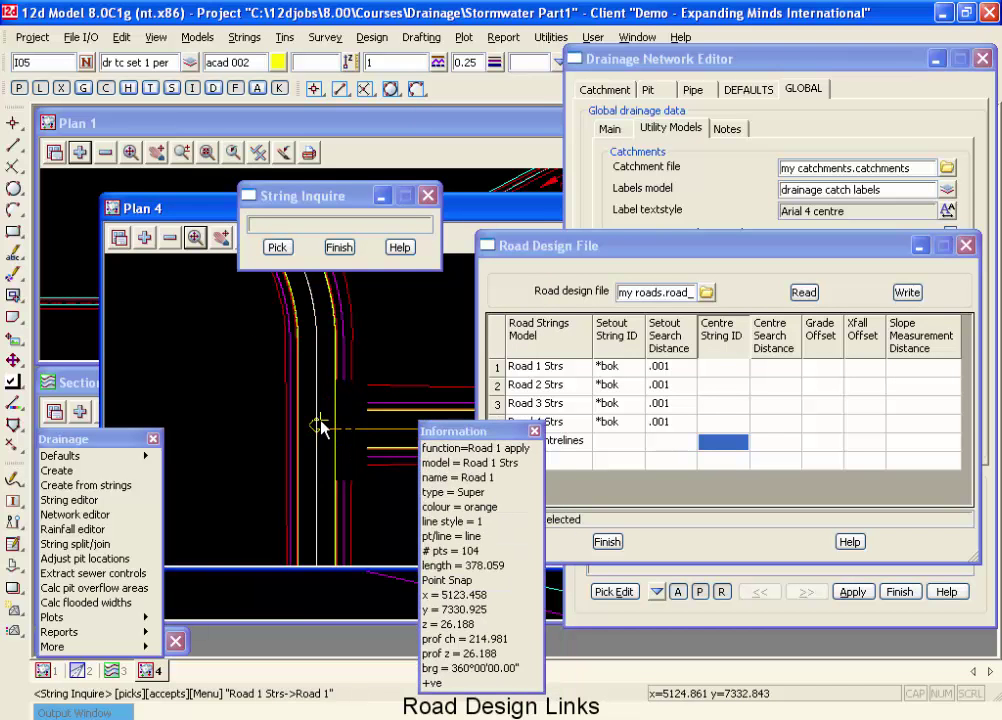
{"action": "left_click", "coordinate": [320, 418]}
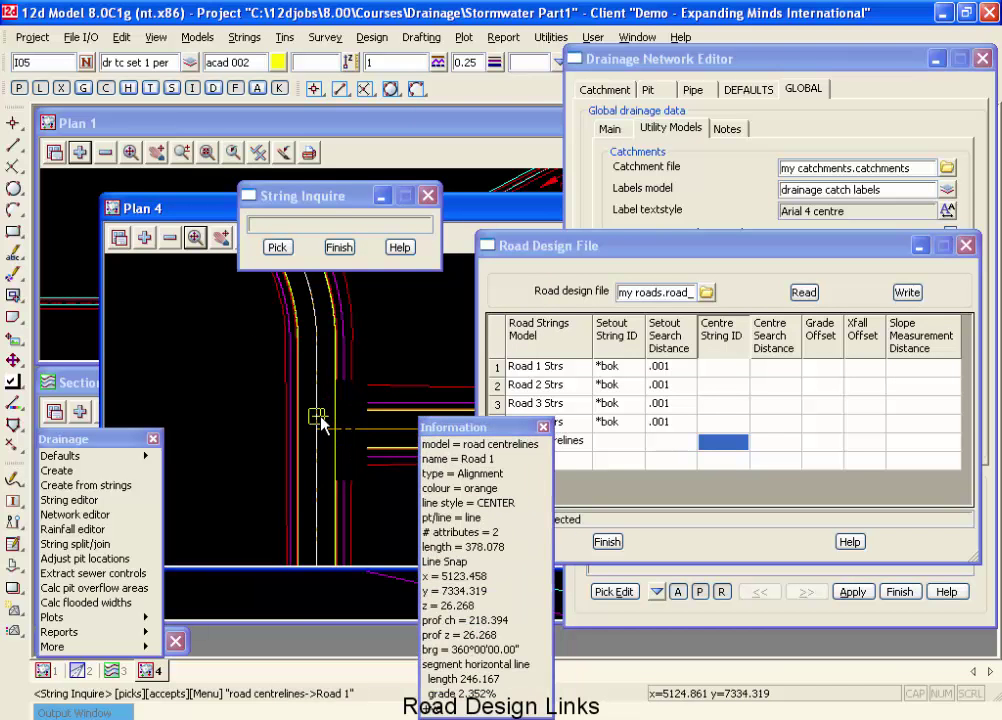
Enter Road* as the road centrelines row's Centre String ID
{"action": "left_click", "coordinate": [704, 441]}
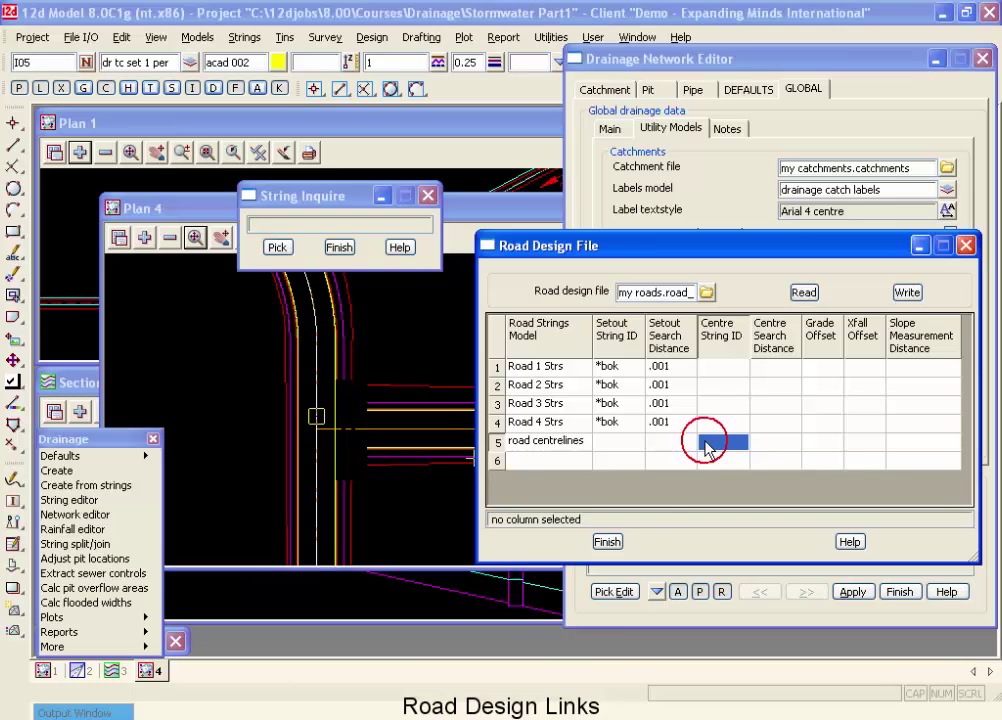
{"action": "type", "text": "Road*"}
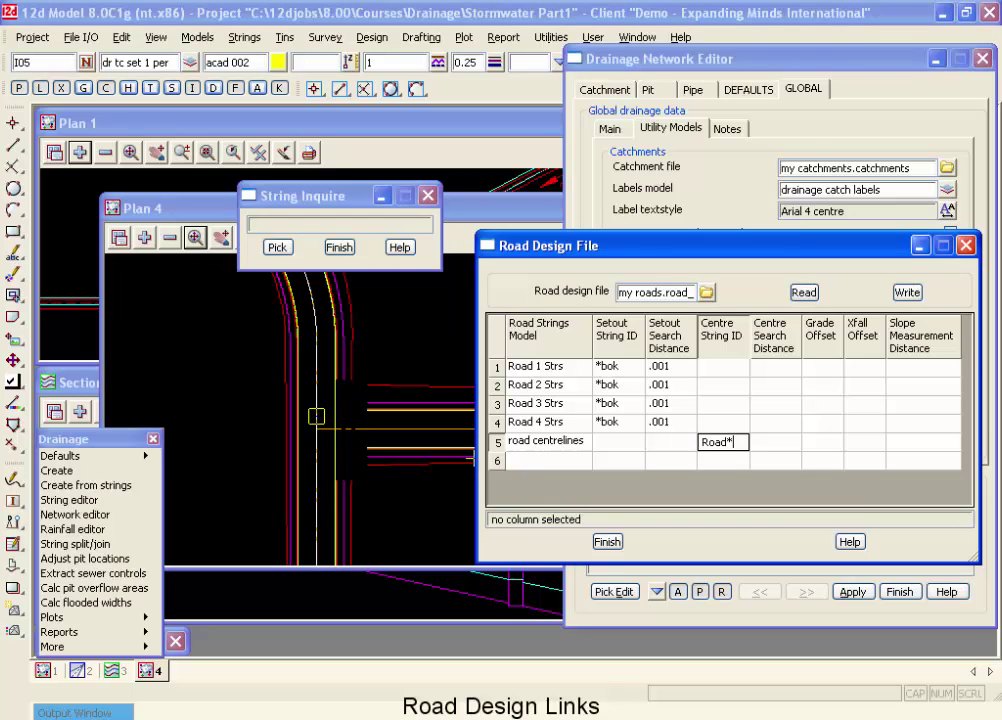
{"action": "left_click", "coordinate": [778, 446]}
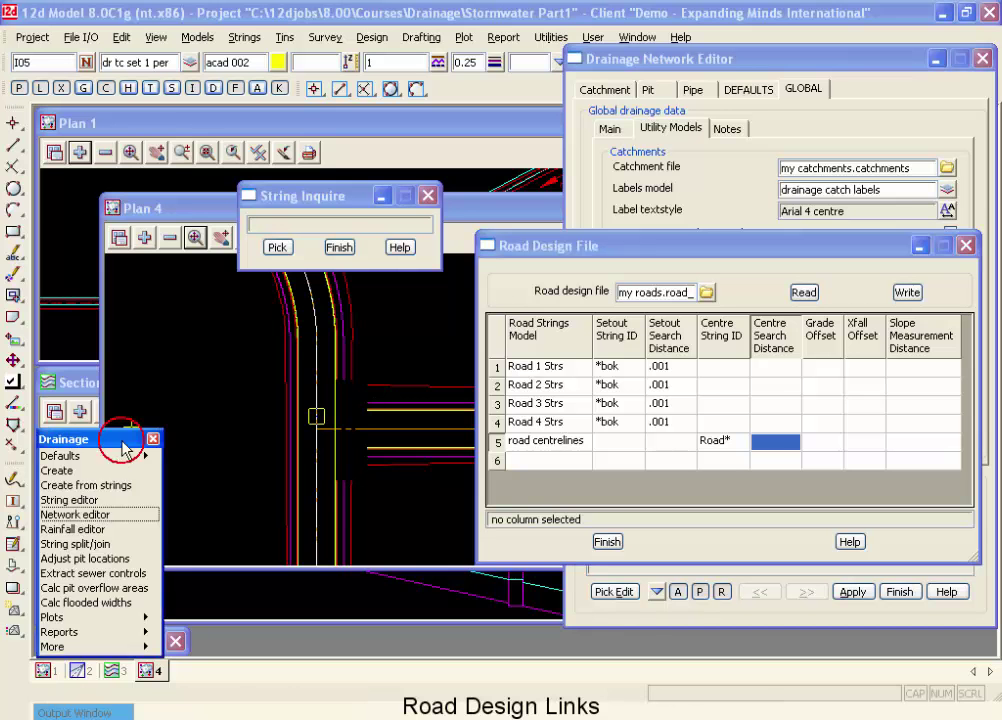
Measure the plane bearing and distance from the Road 2 string, giving a 7.61 offset
{"action": "left_click_drag", "start_coordinate": [90, 439], "coordinate": [148, 144]}
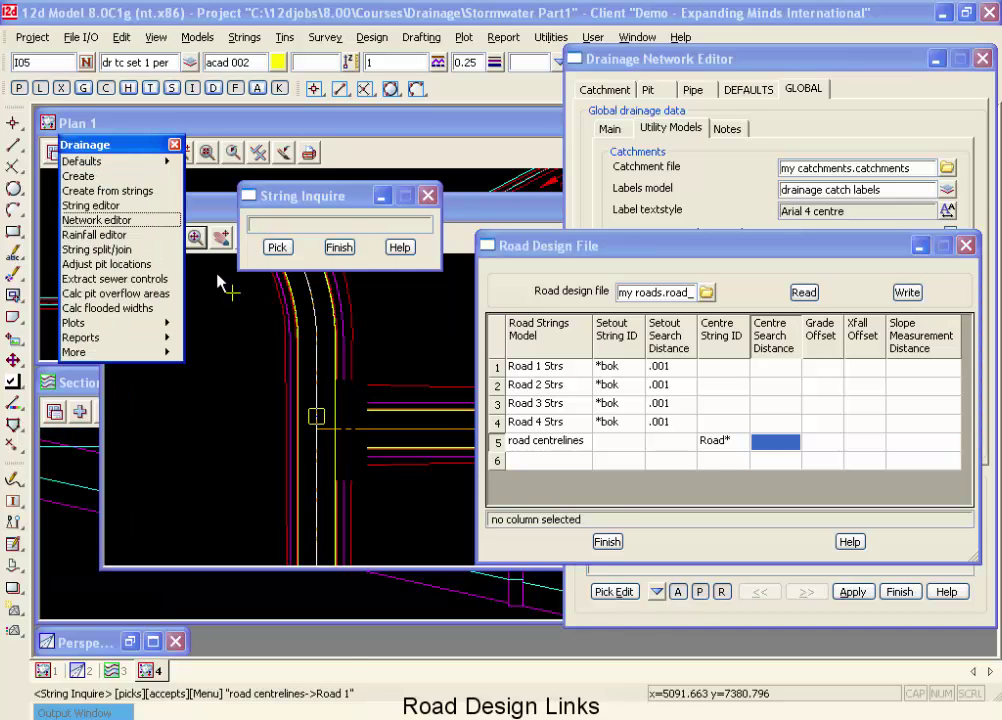
{"action": "left_click", "coordinate": [12, 502]}
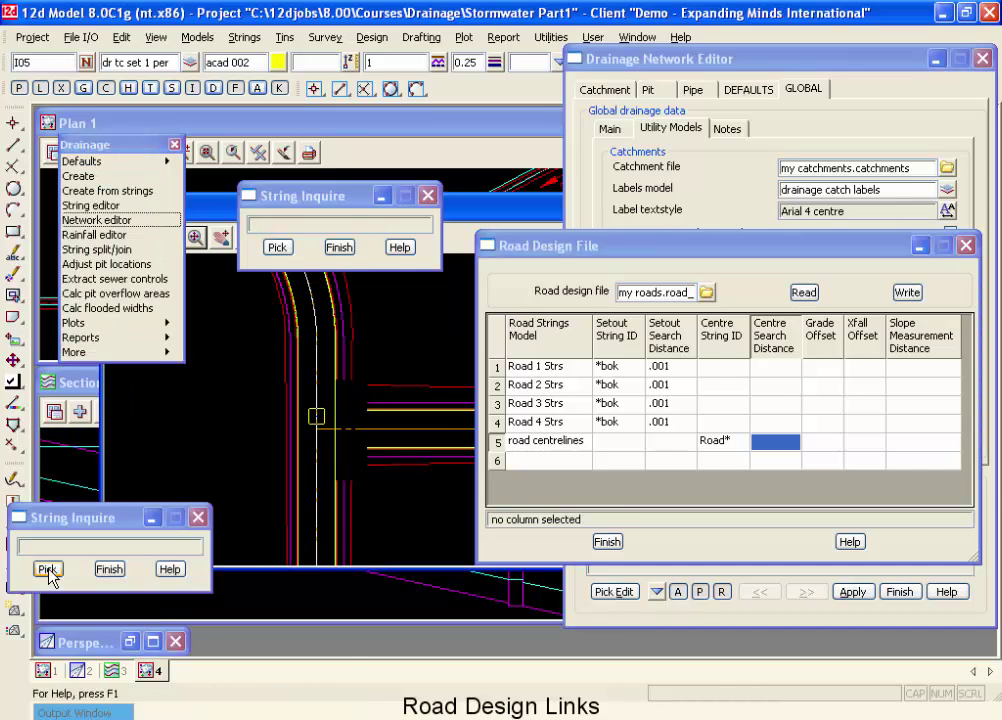
{"action": "left_click", "coordinate": [105, 569]}
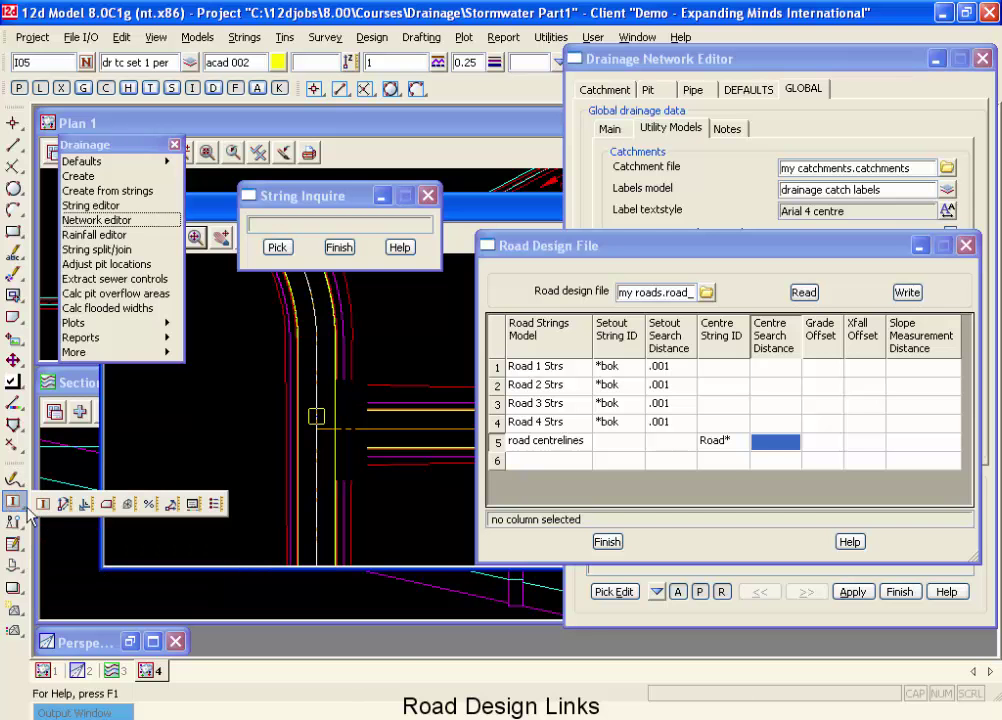
{"action": "mouse_move", "coordinate": [12, 502]}
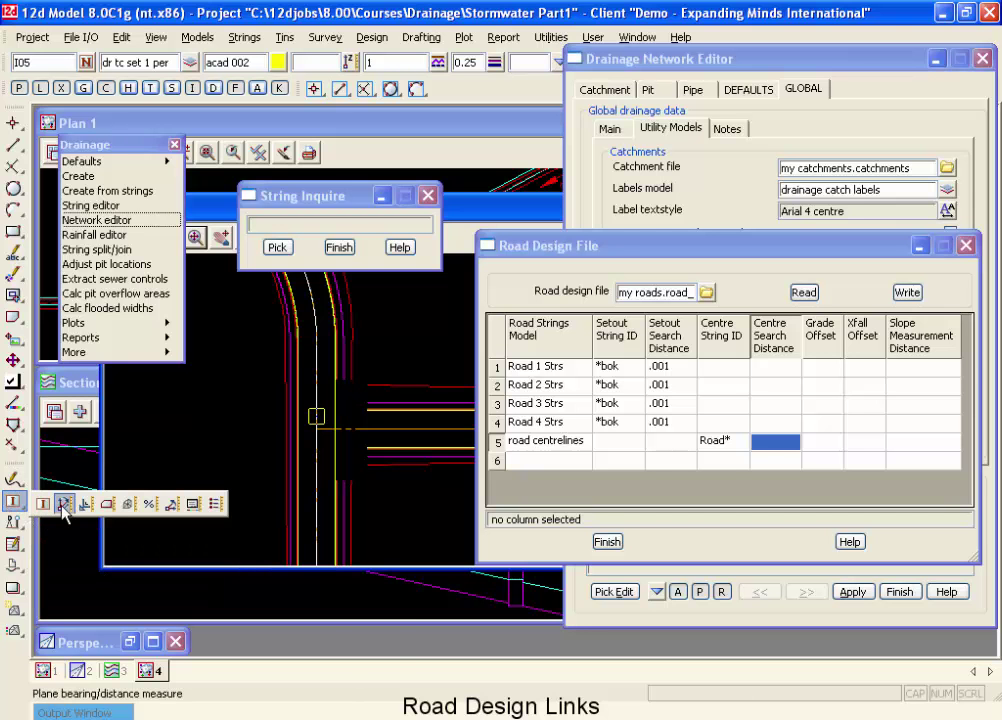
{"action": "left_click", "coordinate": [63, 505]}
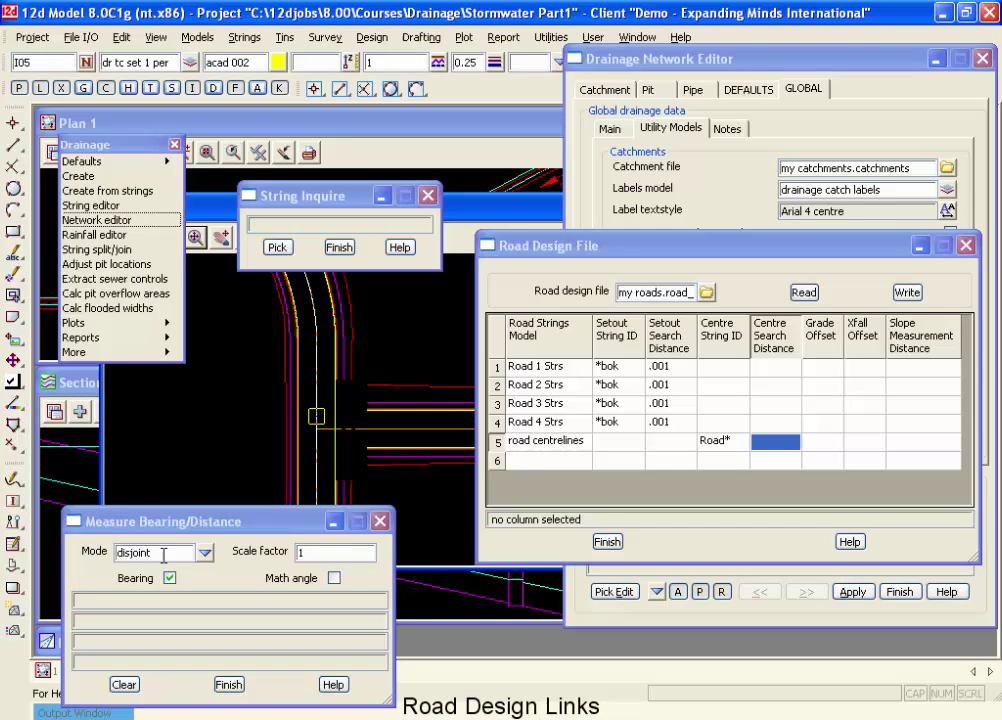
{"action": "left_click", "coordinate": [395, 430]}
{"action": "left_click", "coordinate": [403, 469]}
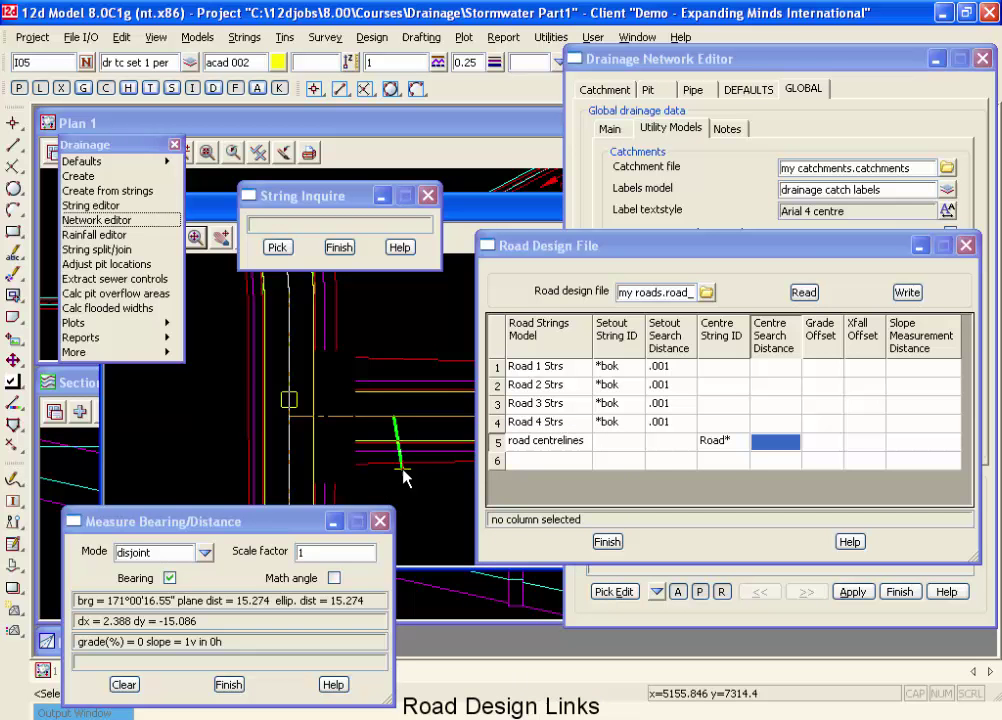
{"action": "scroll", "coordinate": [403, 472], "scroll_direction": "up", "scroll_amount": 3}
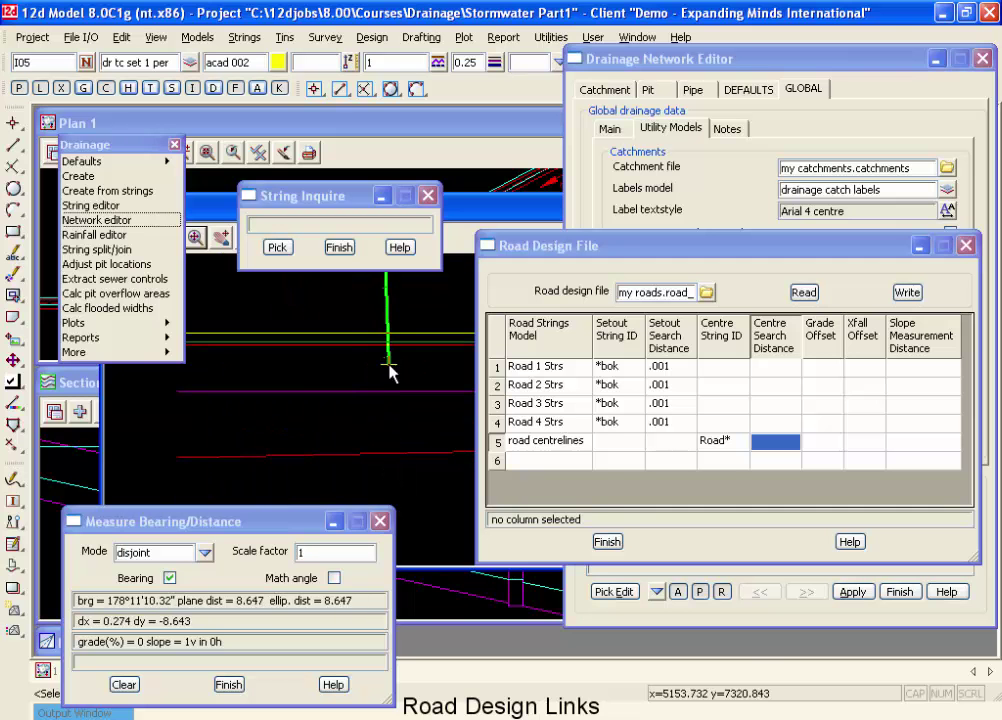
{"action": "mouse_move", "coordinate": [383, 353]}
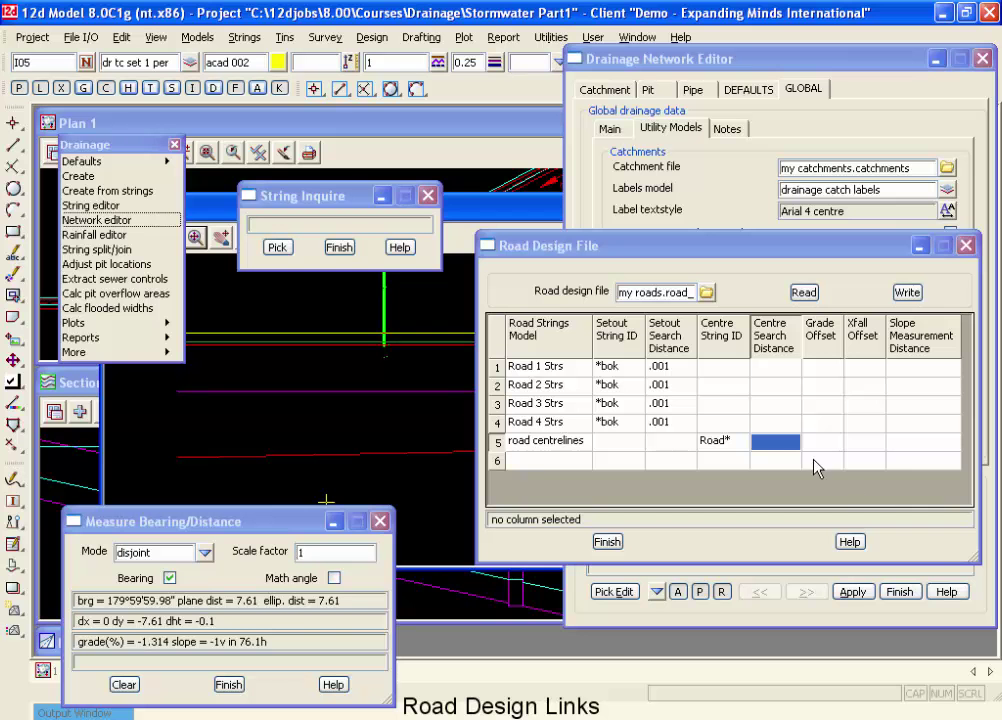
Give the road centrelines row a centre search distance of 8 and write the road design file
{"action": "type", "text": "8"}
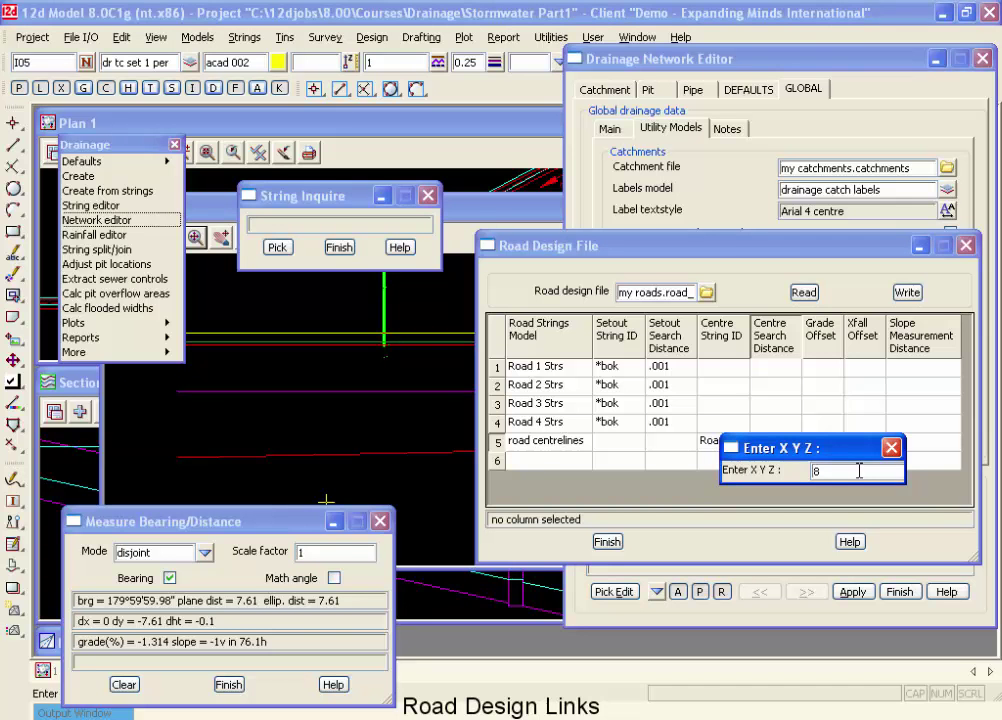
{"action": "left_click", "coordinate": [892, 447]}
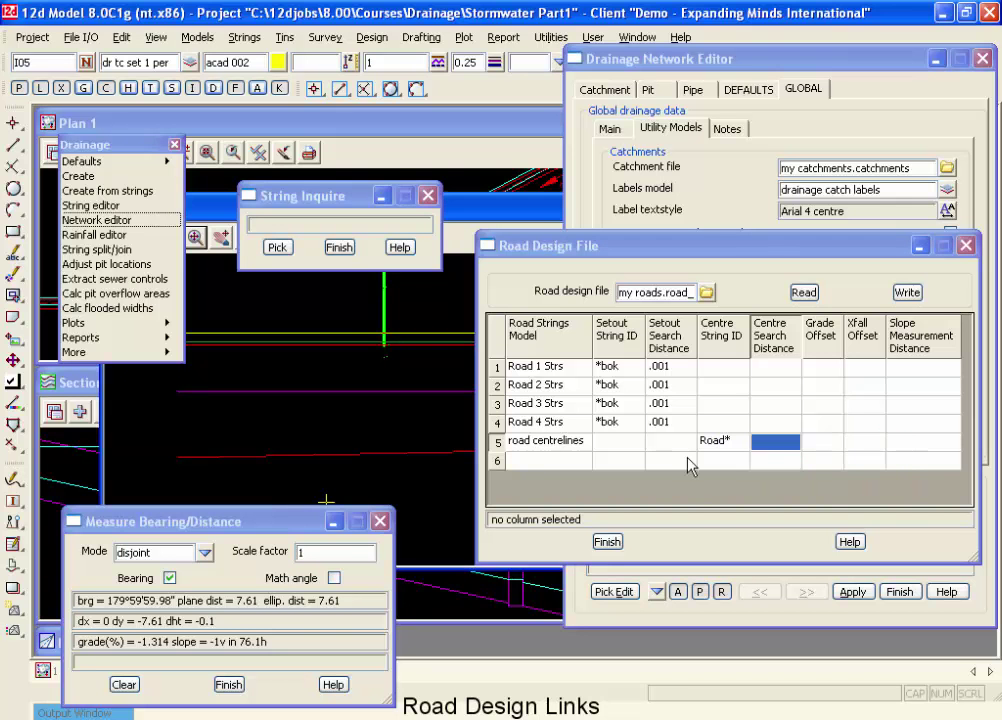
{"action": "left_click", "coordinate": [756, 446]}
{"action": "type", "text": "8"}
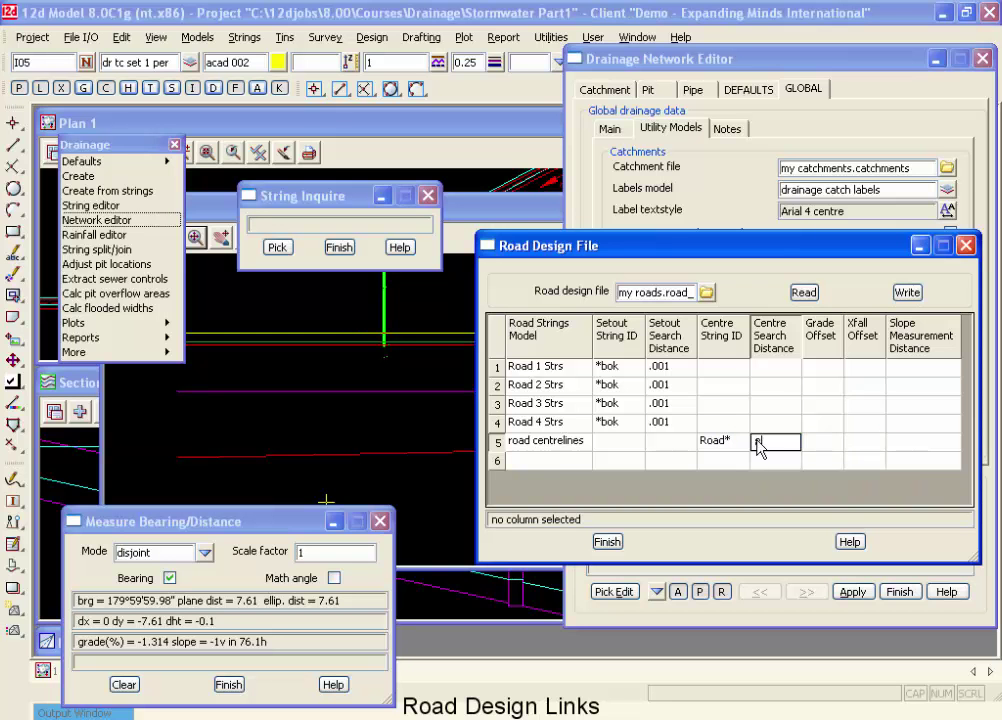
{"action": "key", "text": "Tab"}
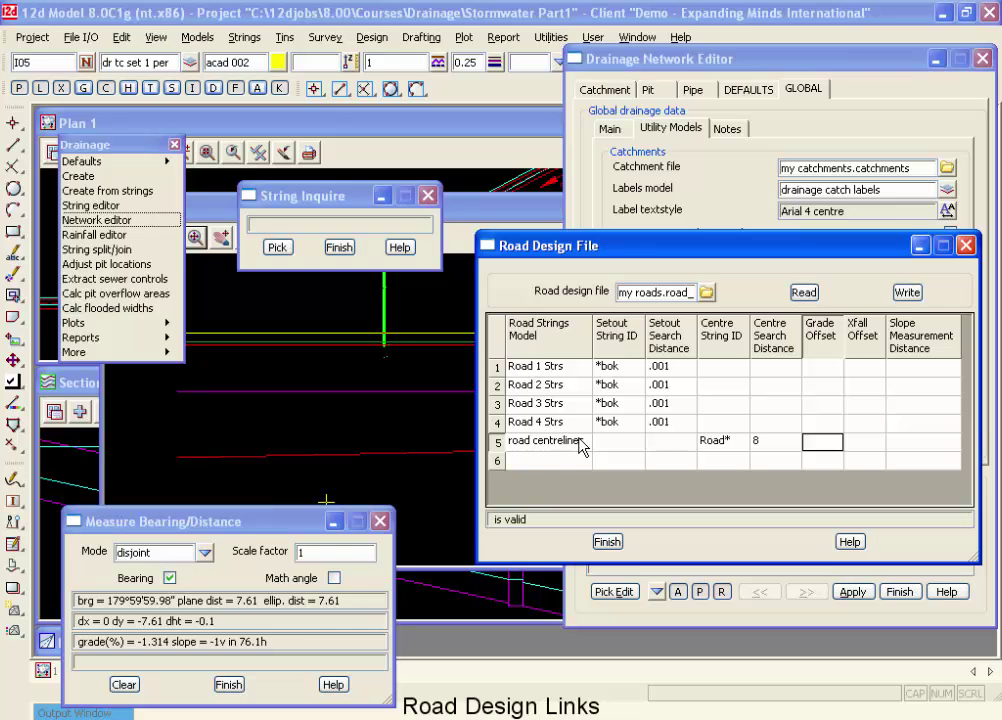
{"action": "left_click", "coordinate": [908, 293]}
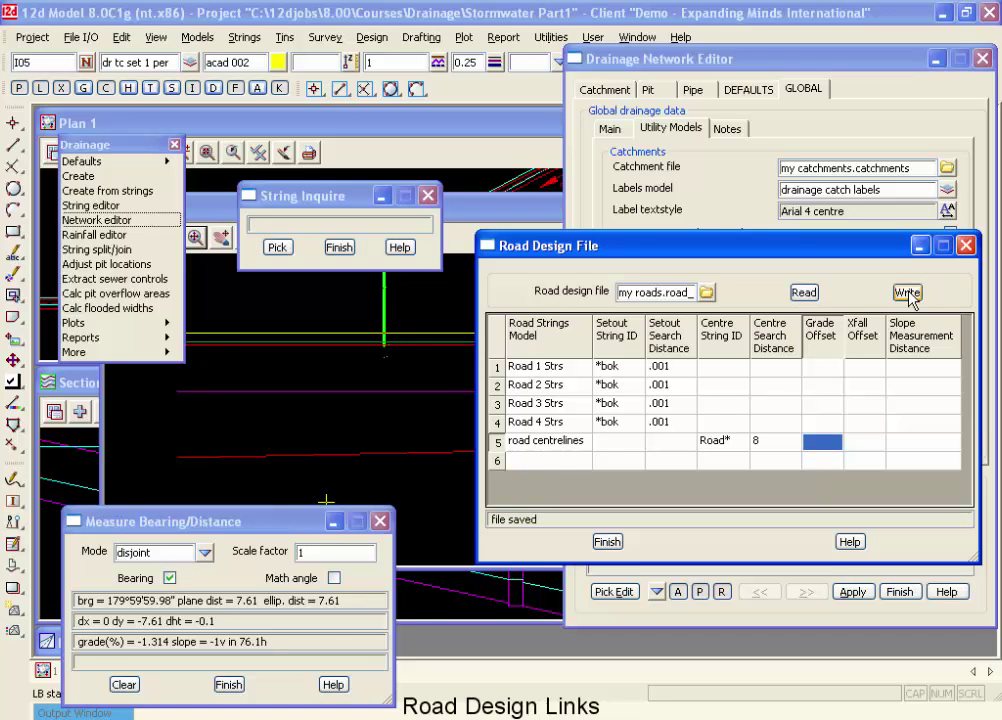
Keep the road design file, apply Set Pit Details, and close String Inquire
{"action": "left_click", "coordinate": [610, 543]}
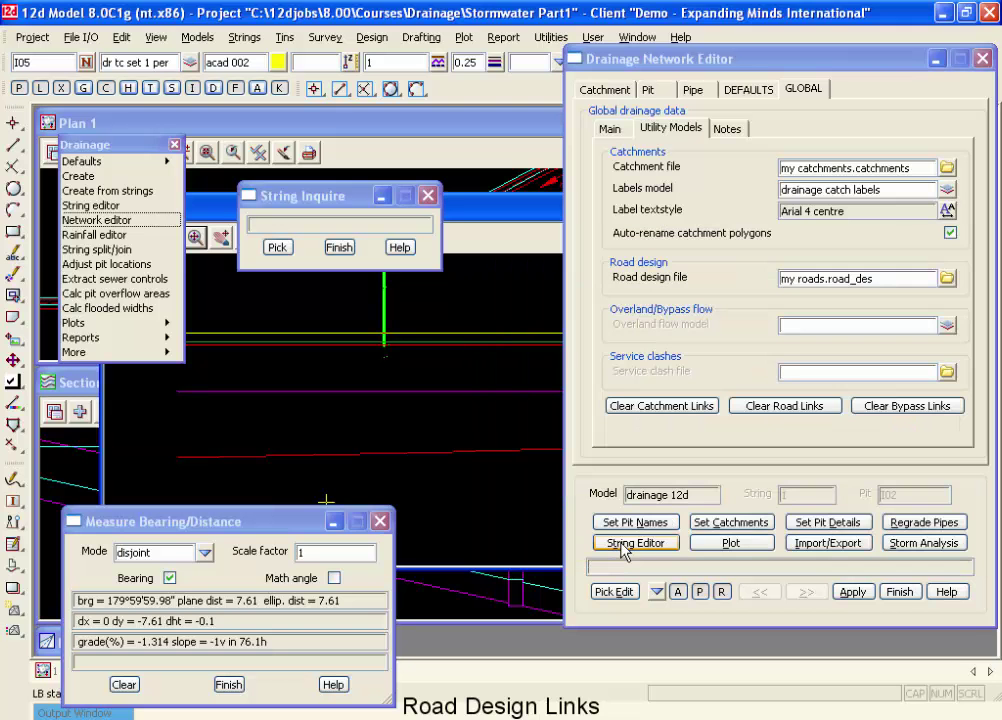
{"action": "left_click", "coordinate": [817, 520]}
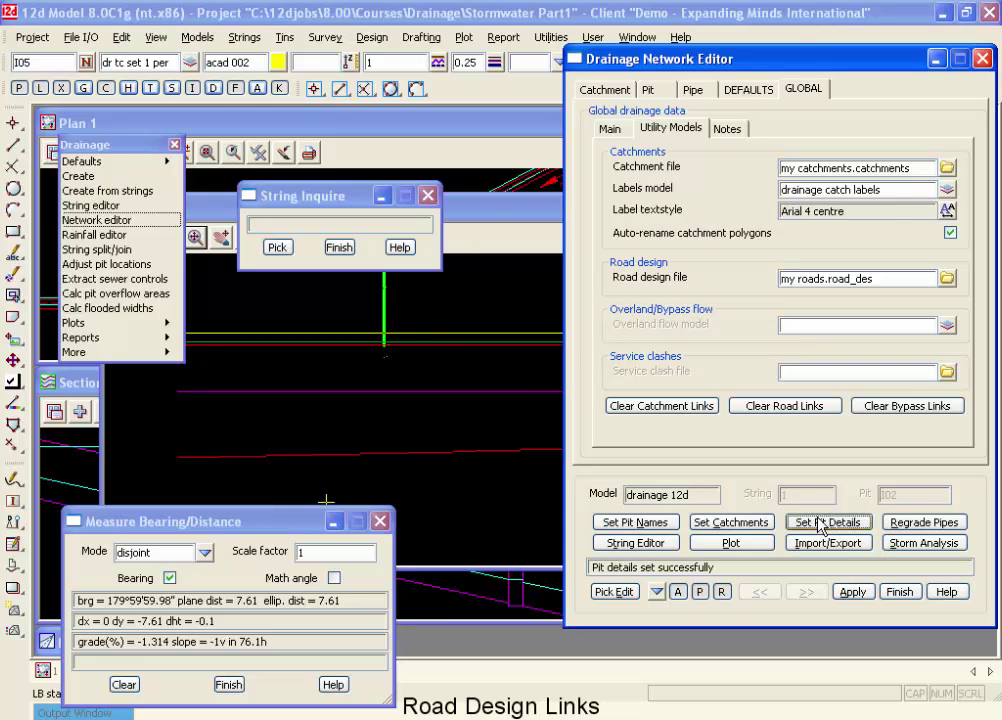
{"action": "left_click", "coordinate": [339, 249]}
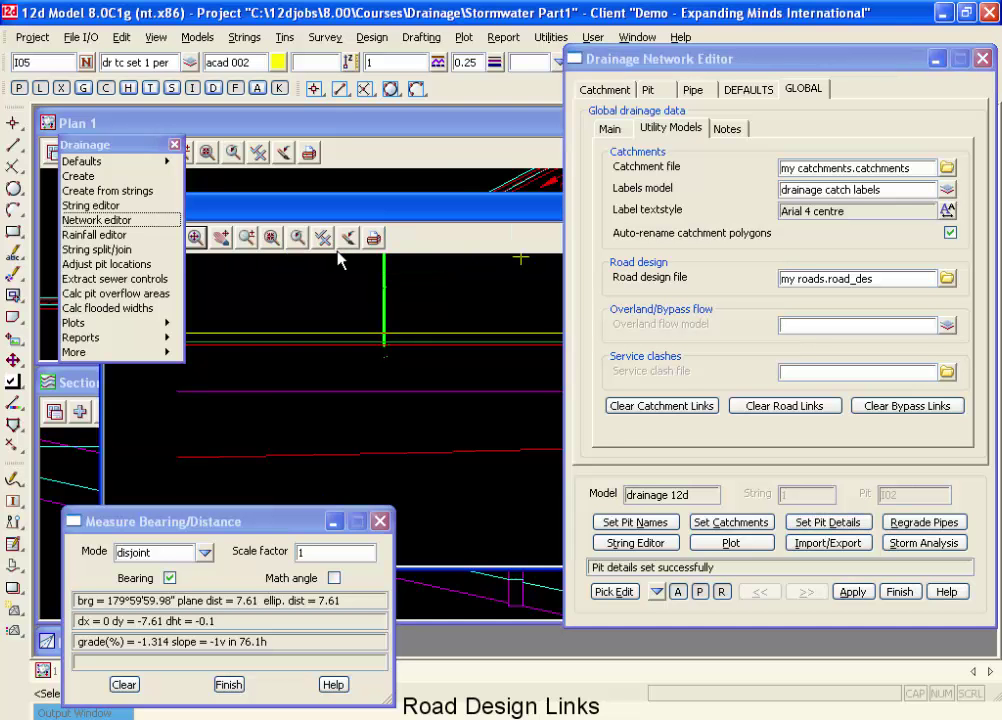
Check pit I02's Setout page linking to Road 2 Strs->rbok, then close Measure Bearing/Distance
{"action": "left_click", "coordinate": [657, 90]}
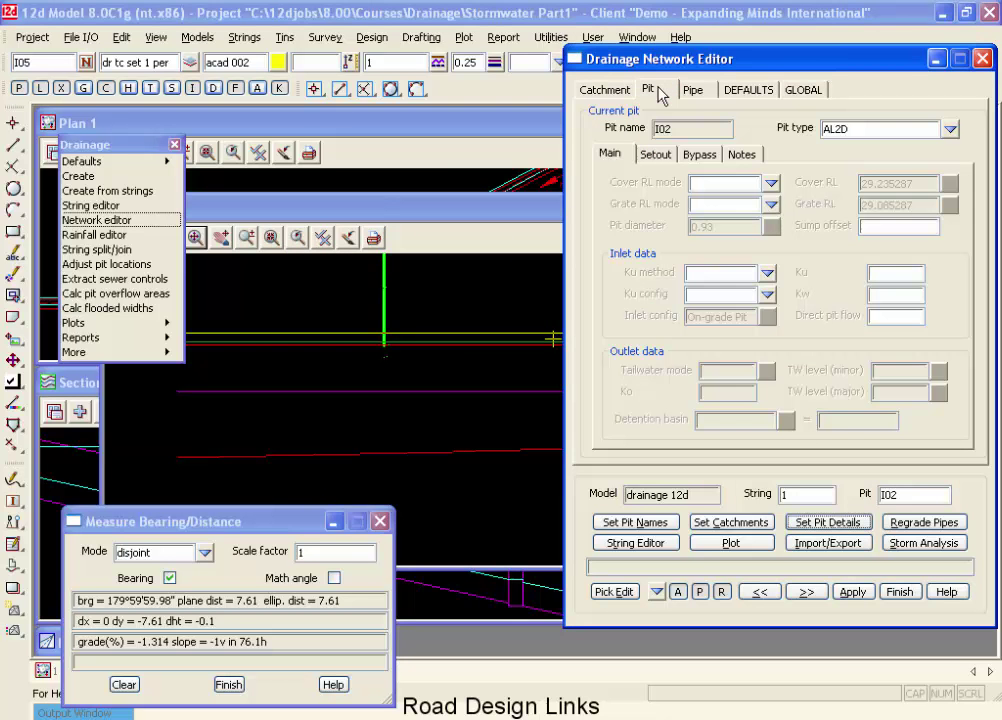
{"action": "left_click", "coordinate": [656, 156]}
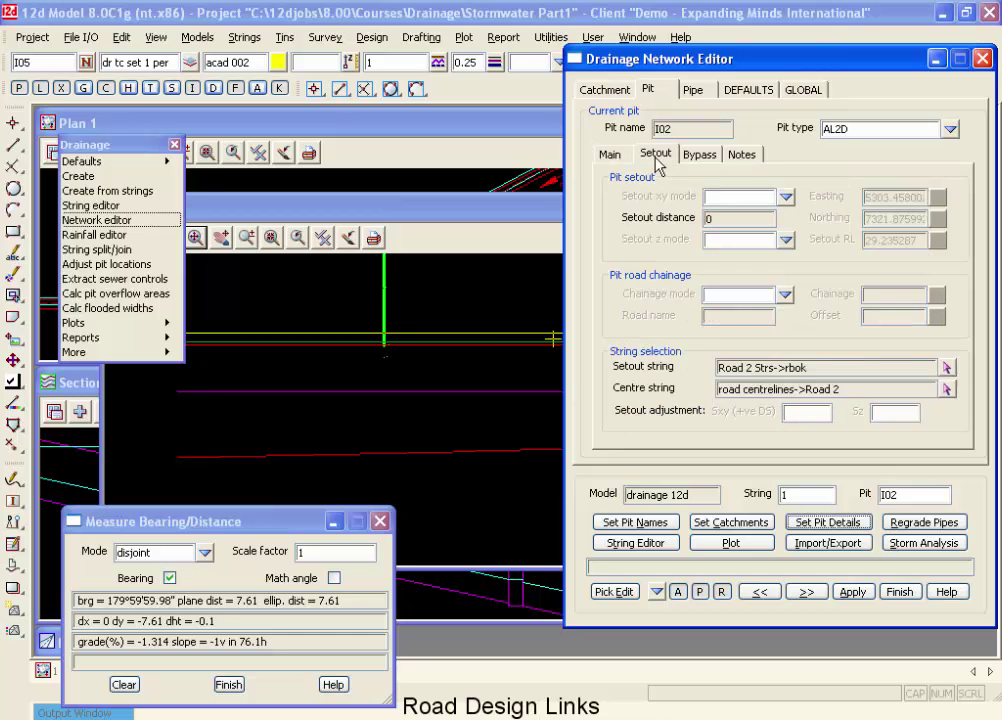
{"action": "left_click_drag", "start_coordinate": [658, 60], "coordinate": [597, 17]}
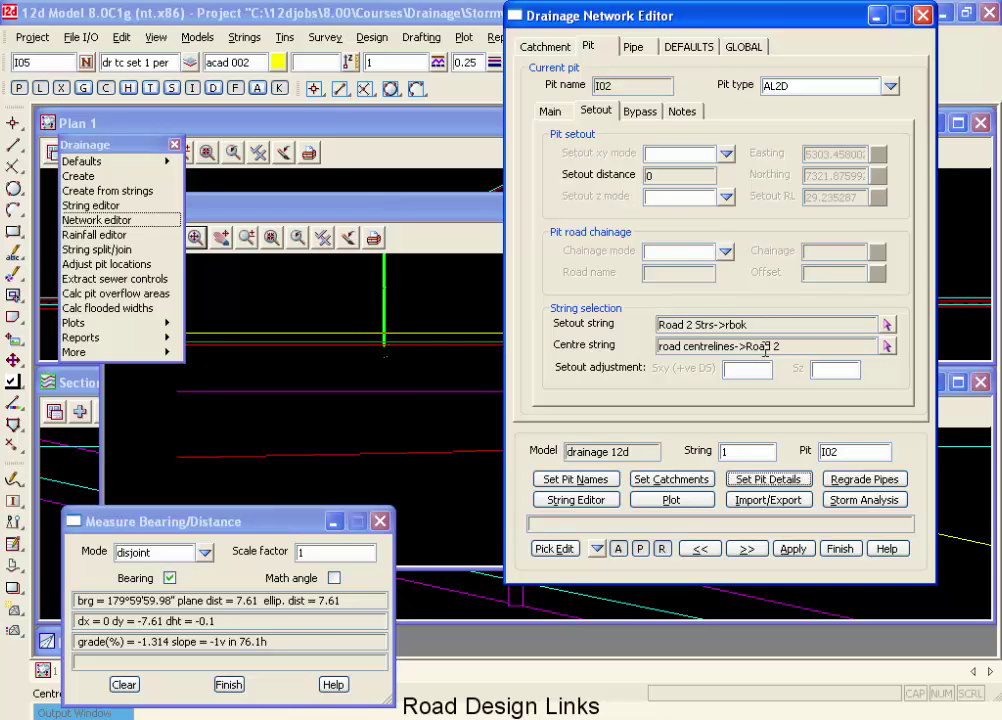
{"action": "left_click", "coordinate": [558, 114]}
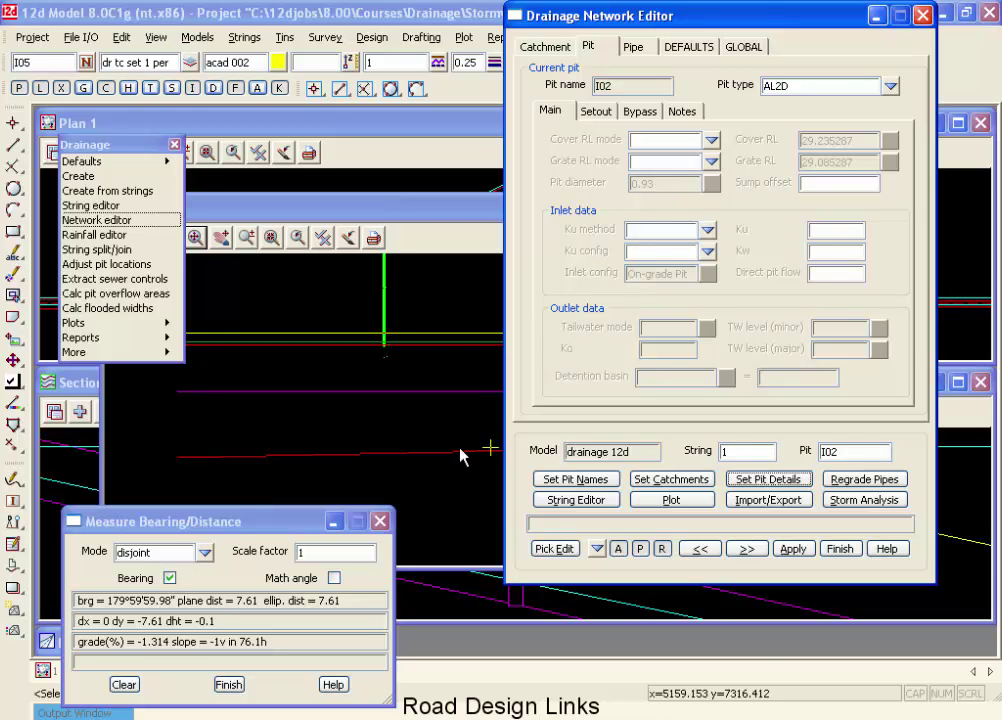
{"action": "left_click_drag", "start_coordinate": [305, 531], "coordinate": [288, 418]}
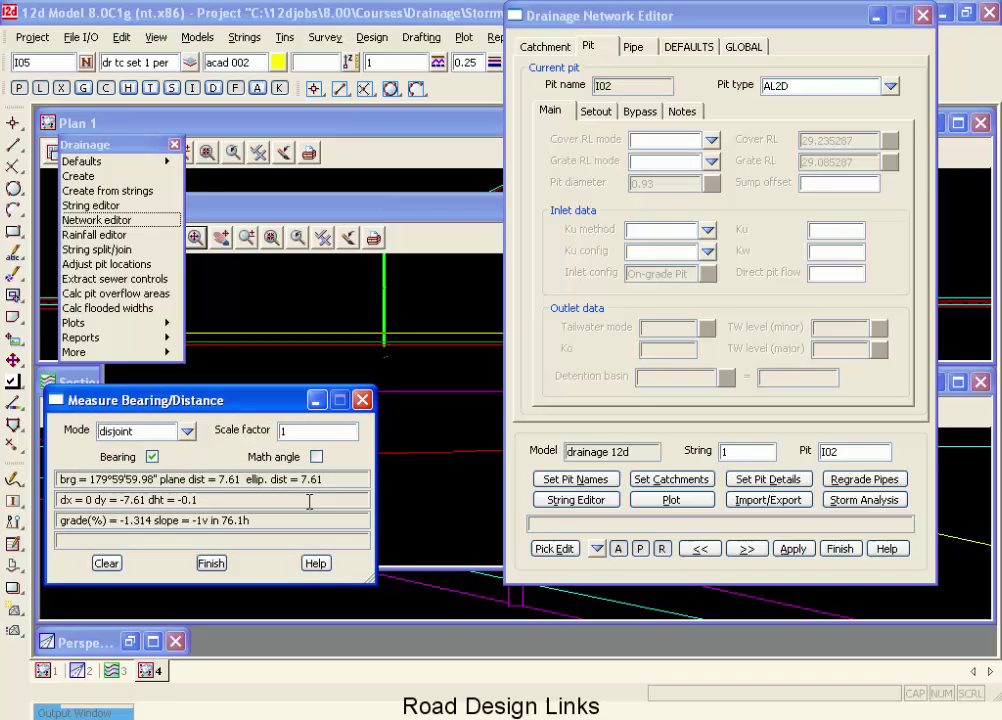
{"action": "left_click", "coordinate": [211, 567]}
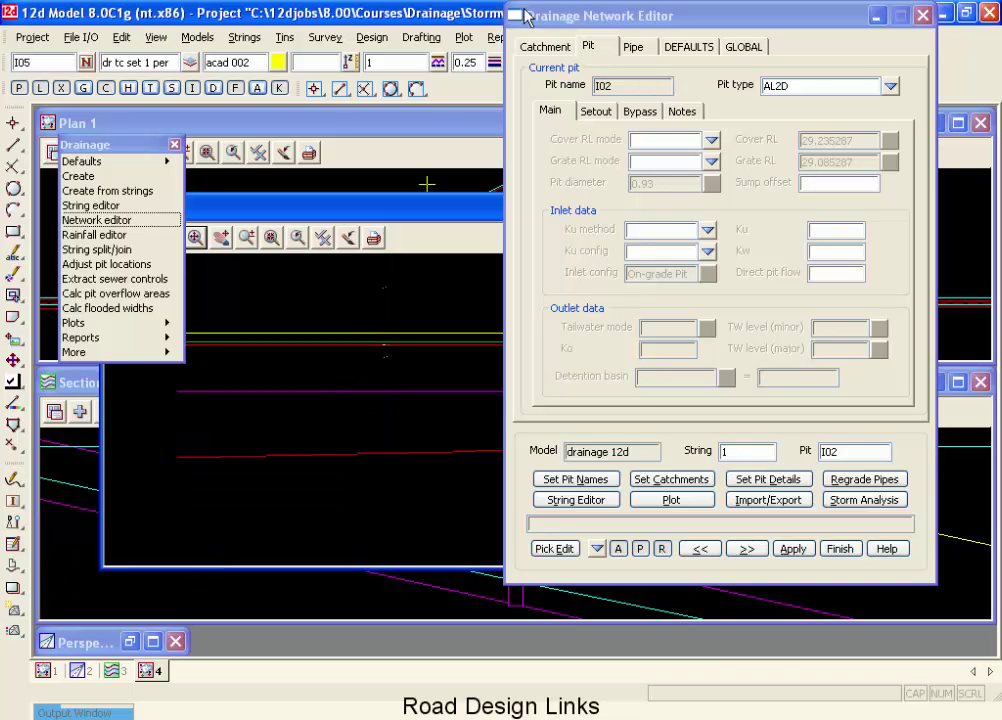
Show the Output Window from the Window menu and enlarge it
{"action": "left_click_drag", "start_coordinate": [567, 23], "coordinate": [760, 135]}
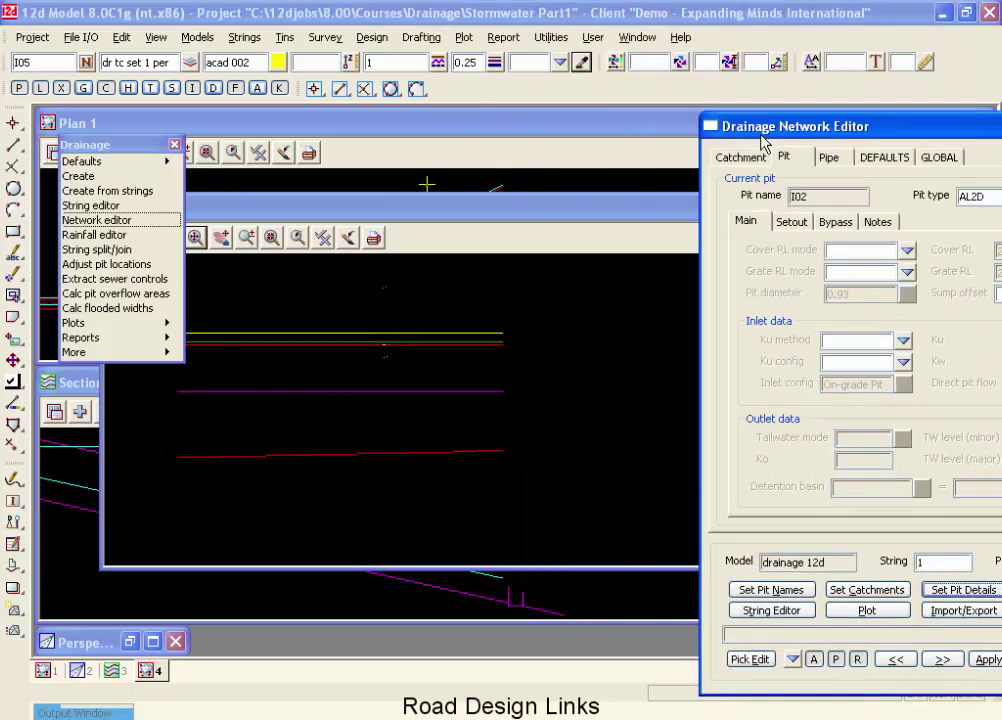
{"action": "left_click", "coordinate": [637, 37]}
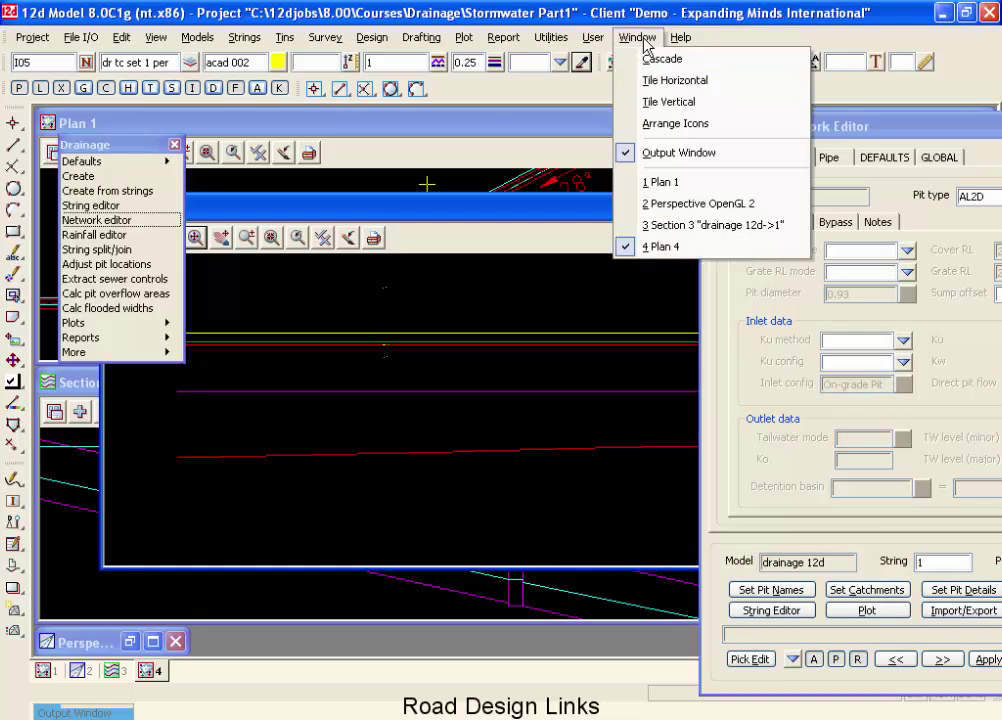
{"action": "left_click", "coordinate": [665, 152]}
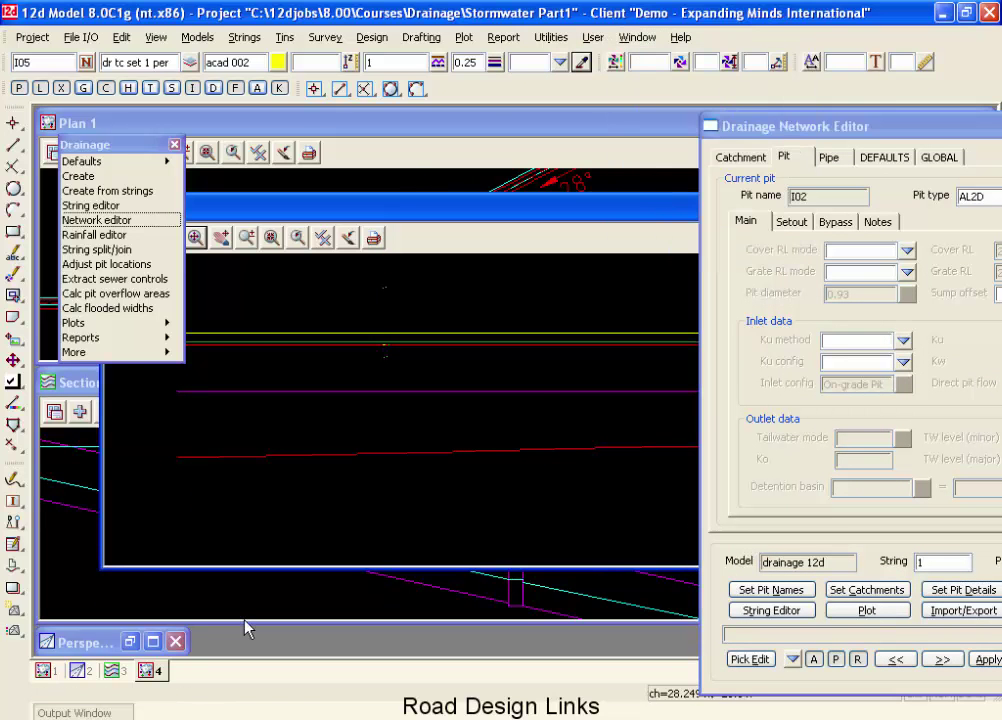
{"action": "left_click", "coordinate": [98, 712]}
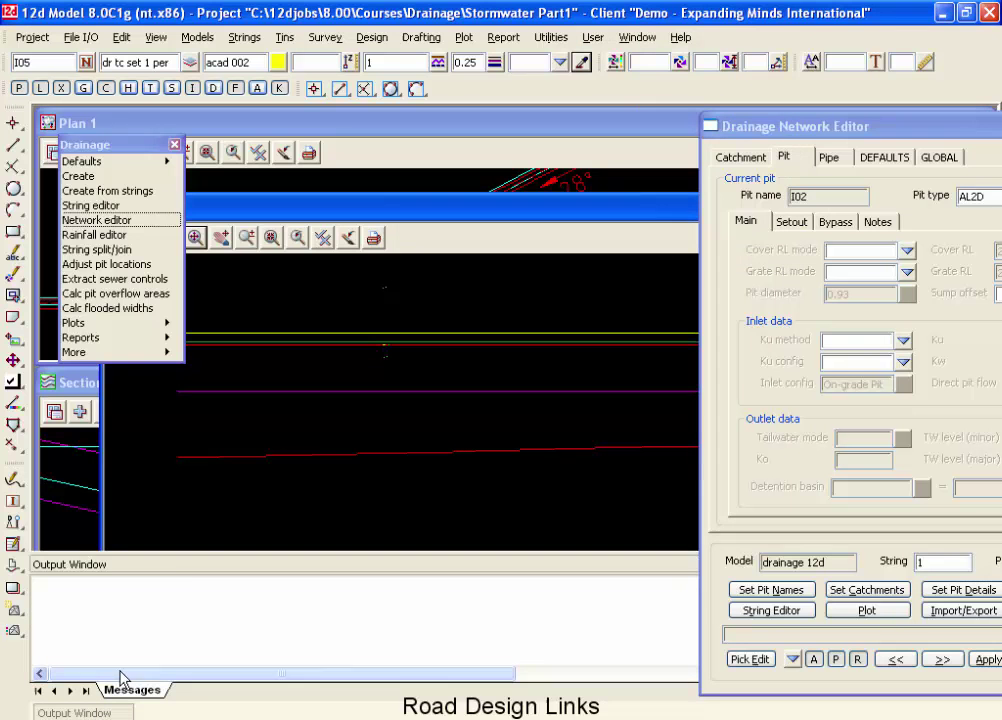
{"action": "left_click_drag", "start_coordinate": [195, 552], "coordinate": [208, 373]}
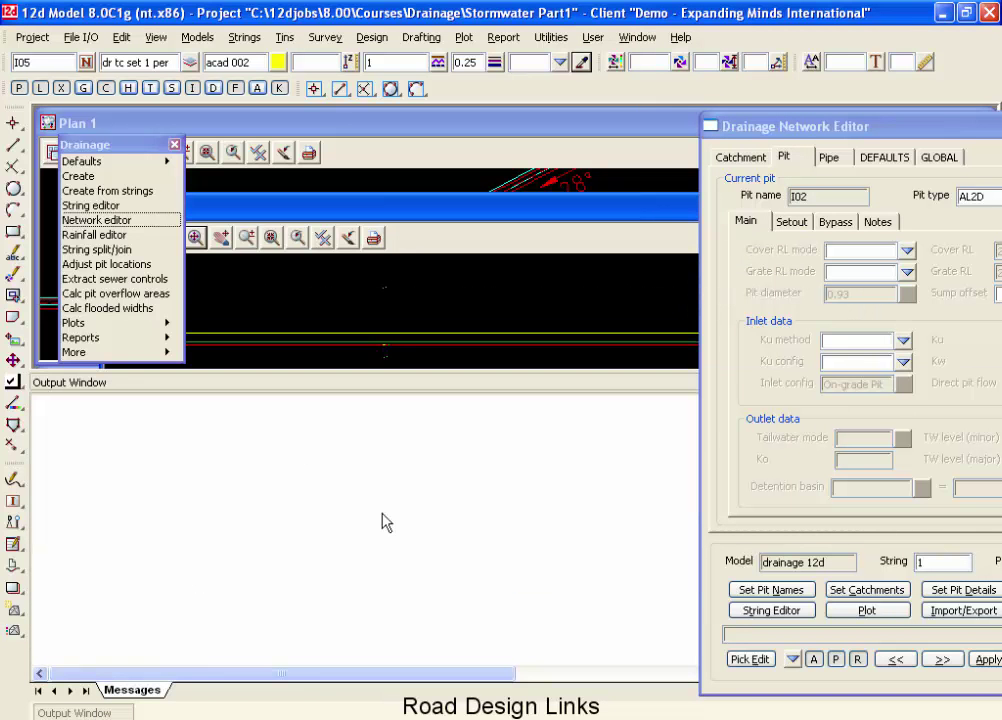
Reapply pit details and bring the Drainage Network Editor back into view
{"action": "left_click", "coordinate": [948, 592]}
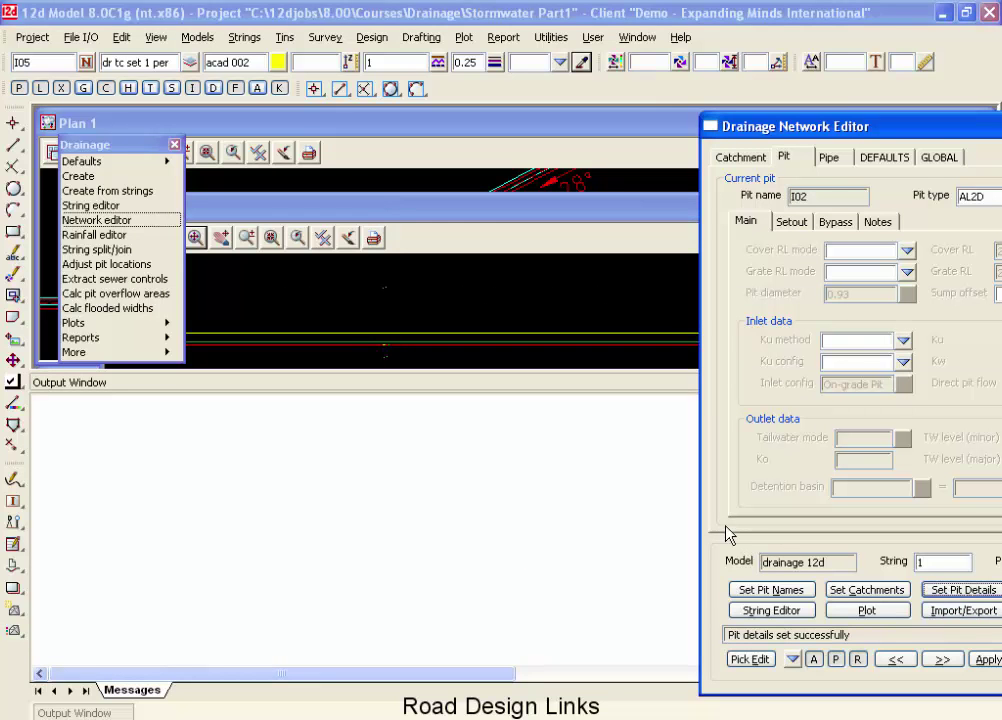
{"action": "left_click", "coordinate": [548, 586]}
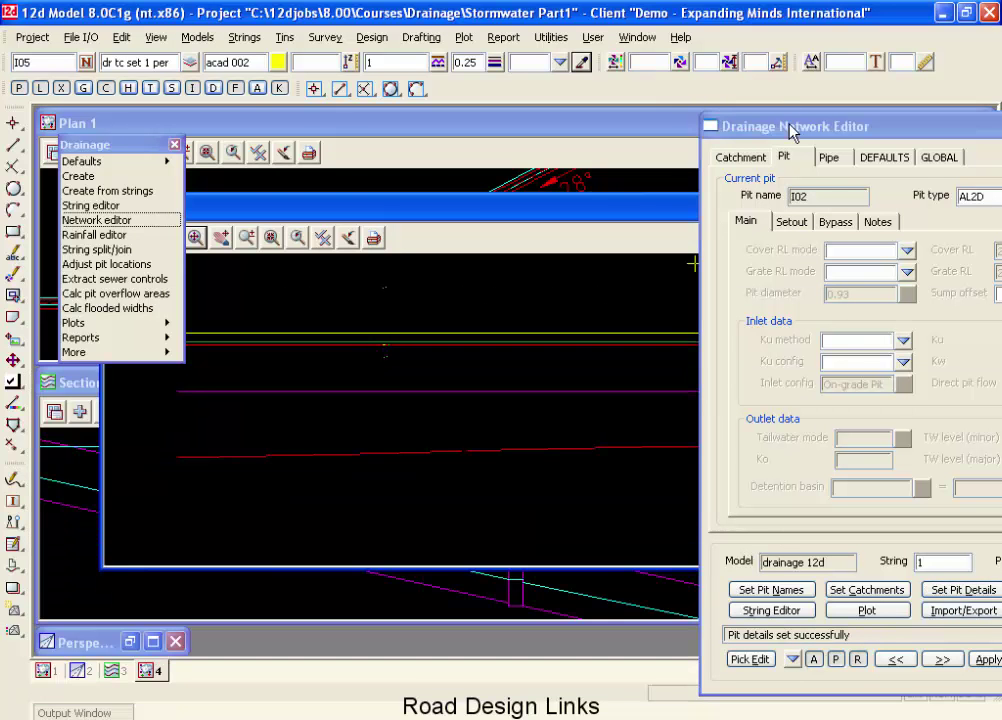
{"action": "left_click_drag", "start_coordinate": [789, 125], "coordinate": [689, 70]}
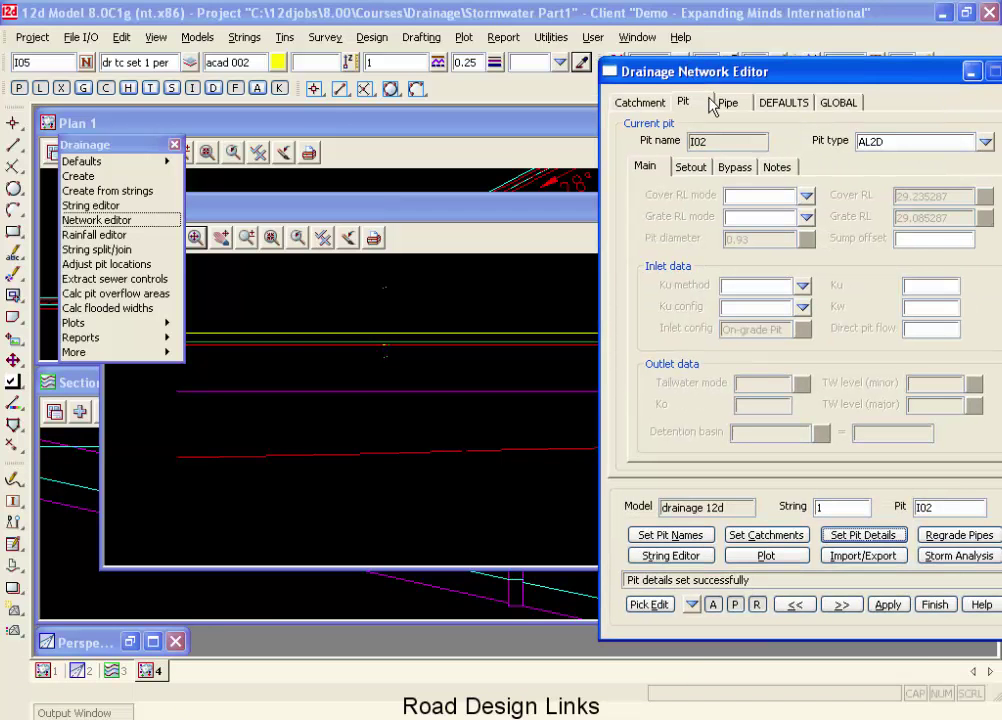
In DEFAULTS > Pits, set Setout z mode to Setout String and Road ch mode to Centre String
{"action": "left_click", "coordinate": [764, 106]}
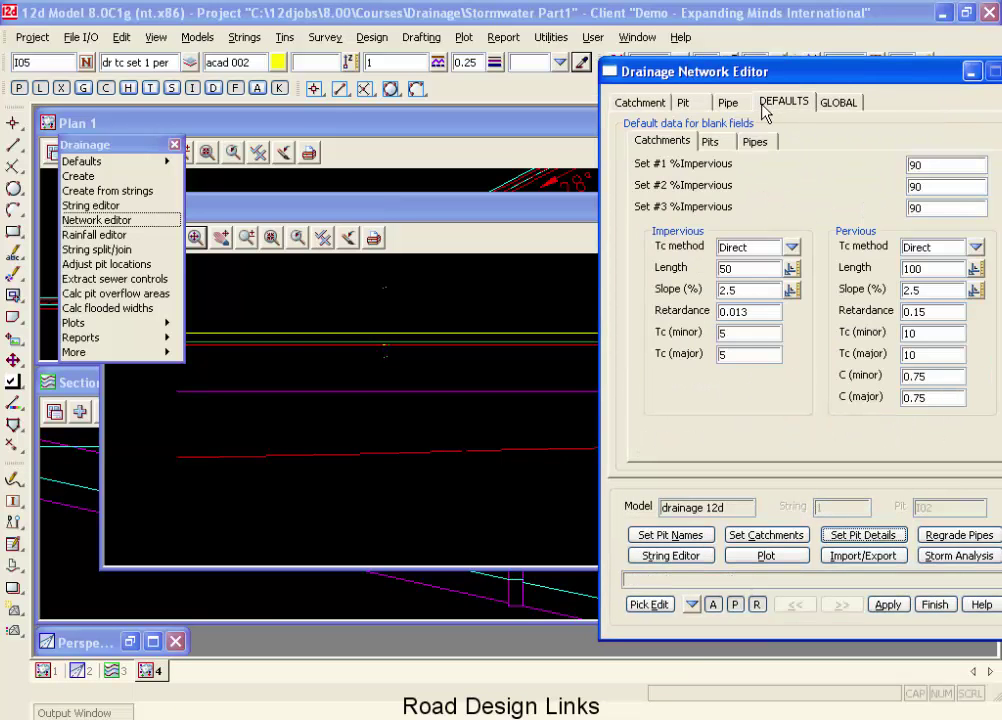
{"action": "left_click", "coordinate": [712, 142]}
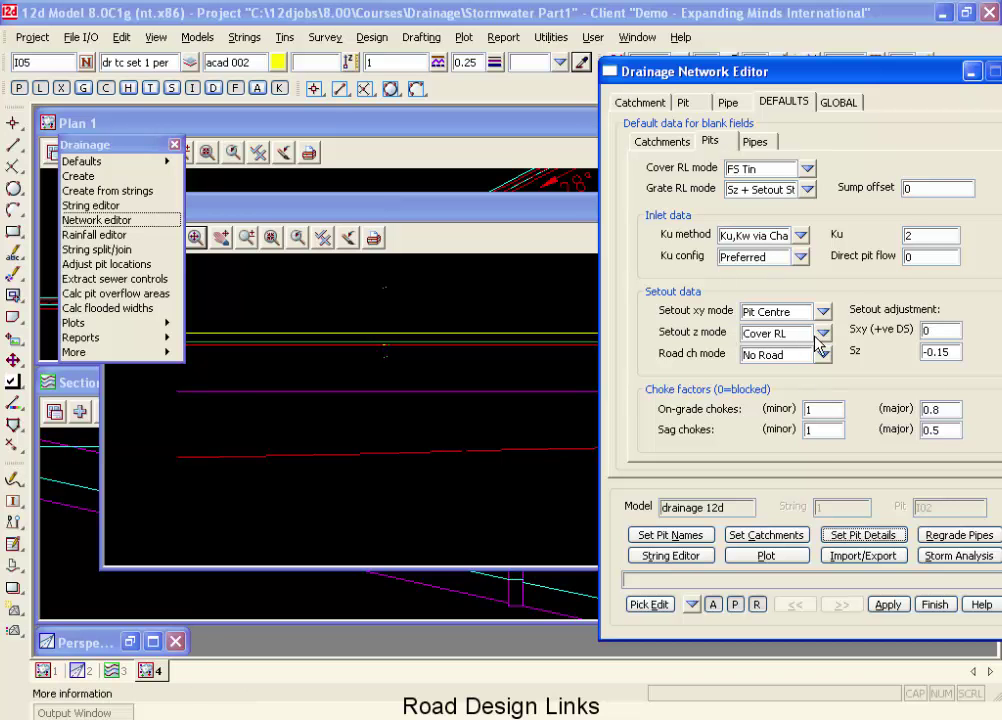
{"action": "left_click", "coordinate": [821, 333]}
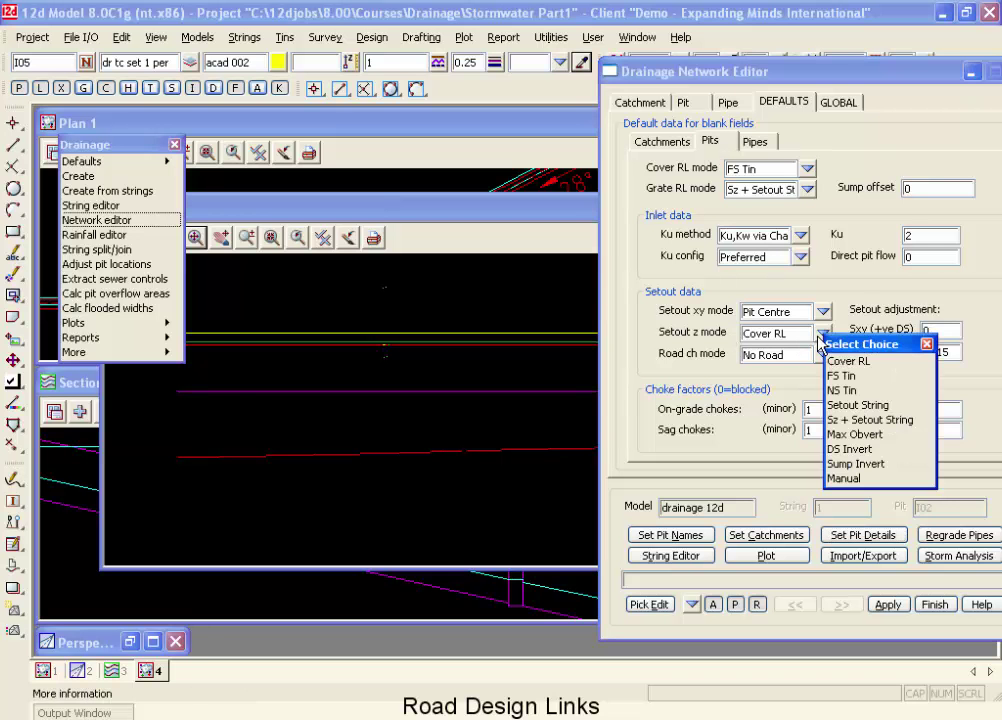
{"action": "left_click", "coordinate": [853, 407]}
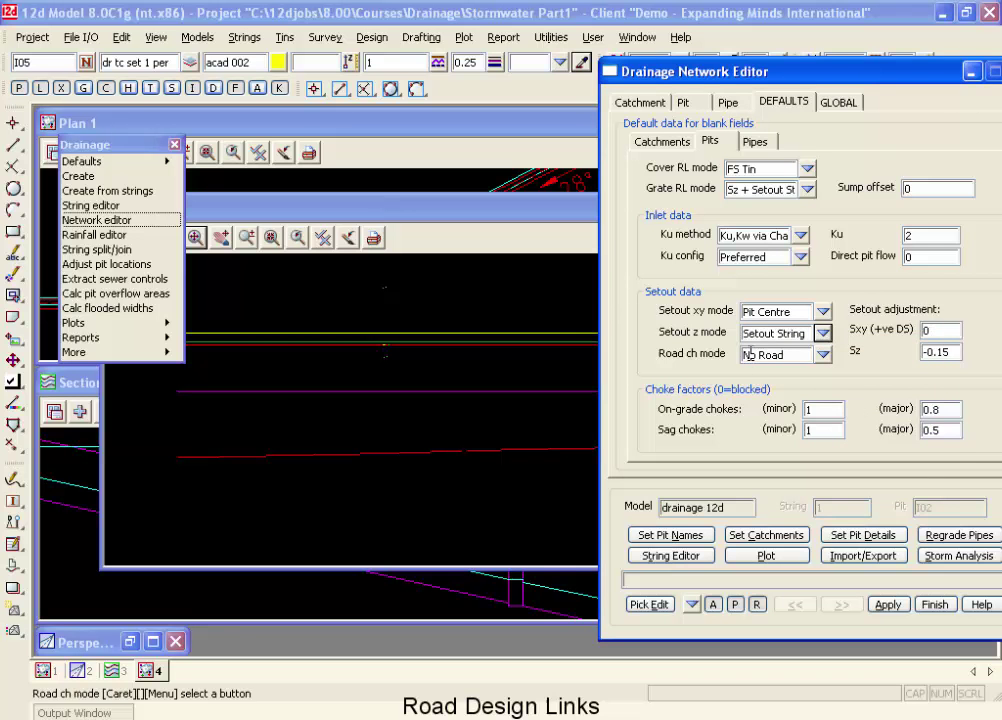
{"action": "left_click", "coordinate": [822, 355]}
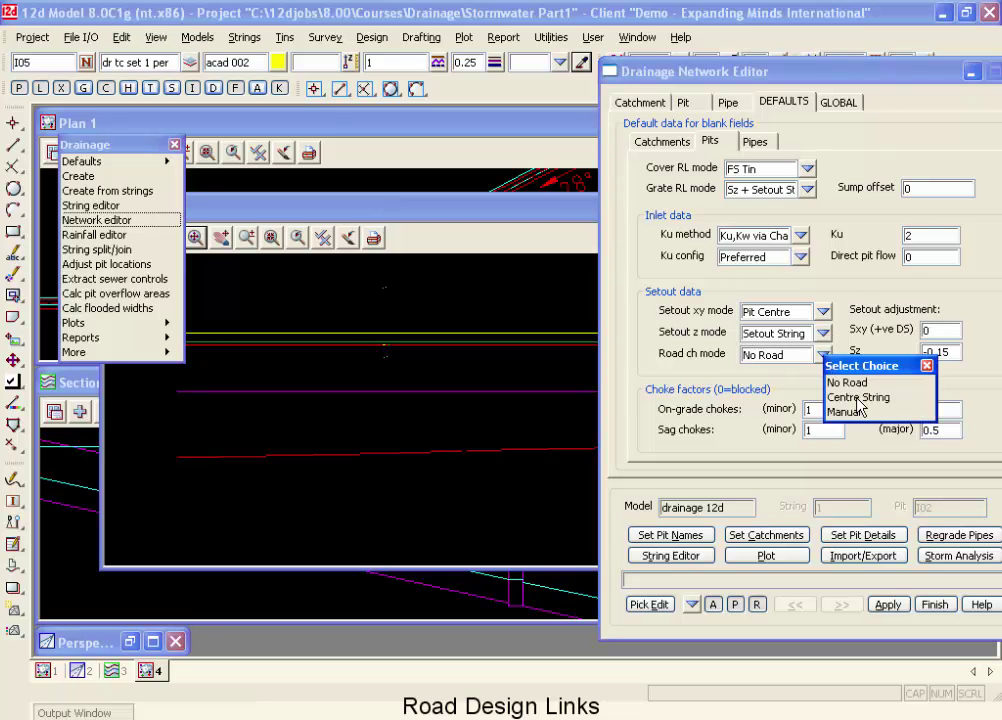
{"action": "left_click", "coordinate": [857, 398]}
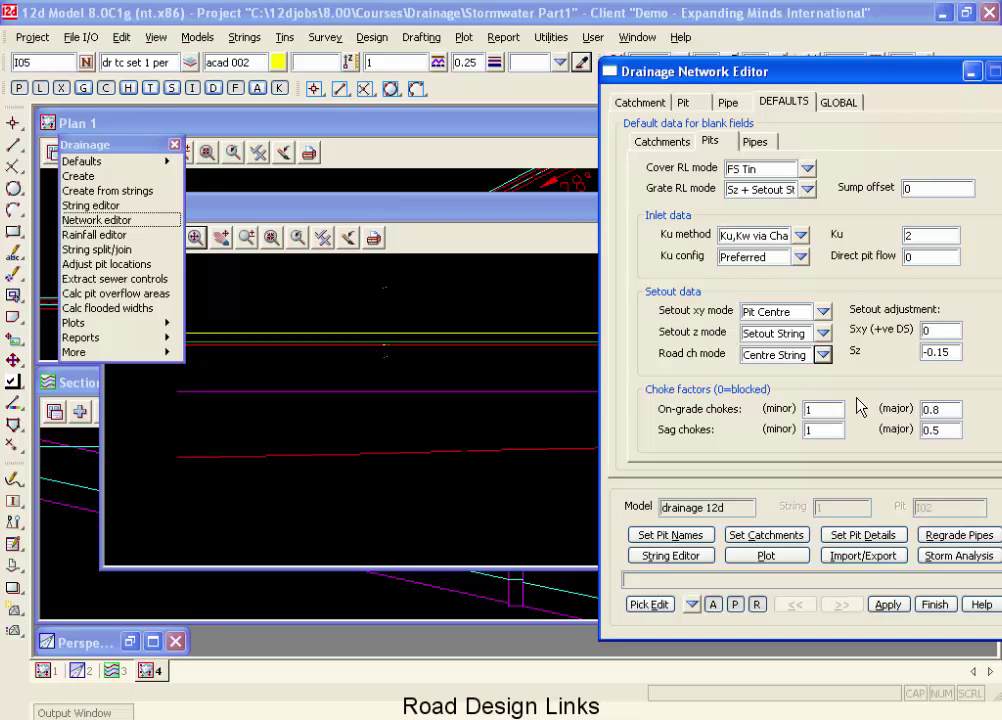
Set Setout xy mode to Setout String and reapply pit details
{"action": "left_click", "coordinate": [803, 312]}
{"action": "left_click", "coordinate": [823, 312]}
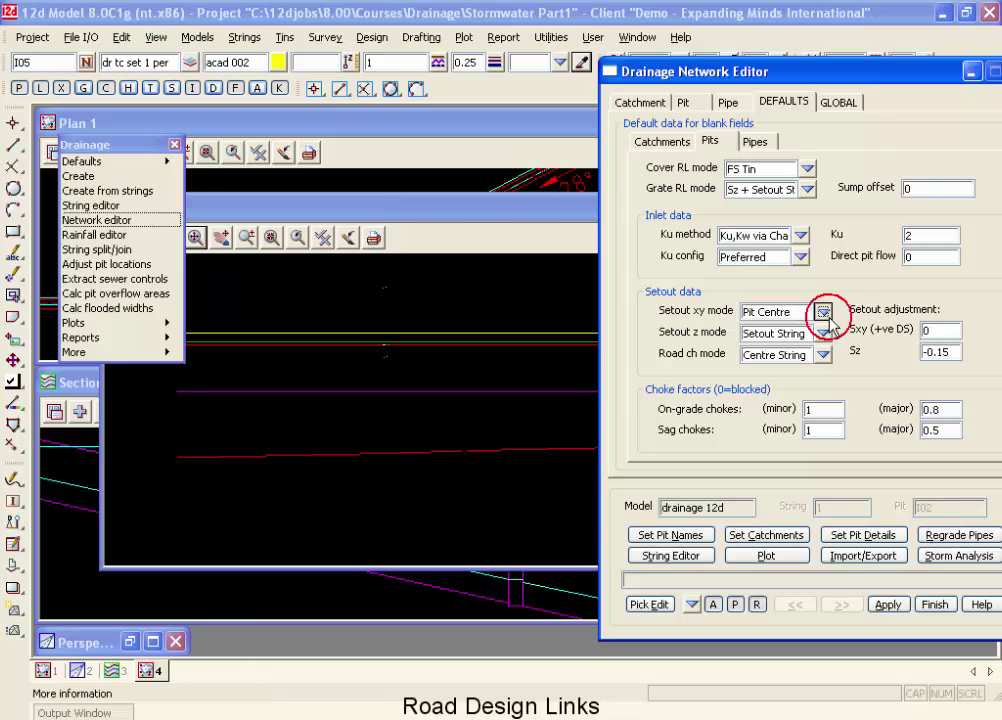
{"action": "left_click", "coordinate": [855, 355]}
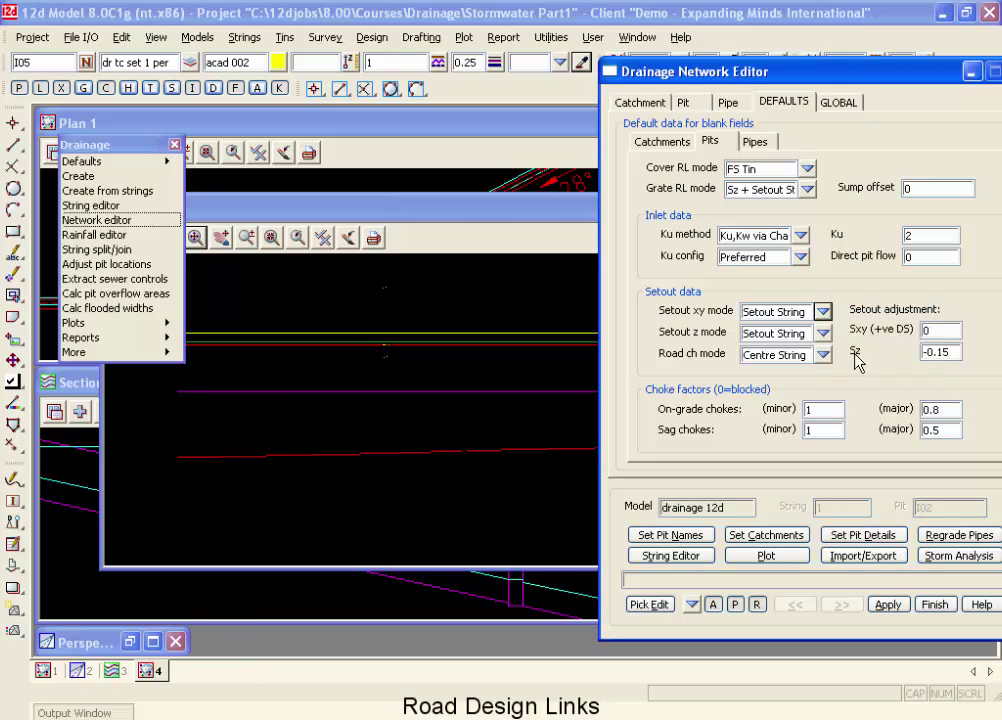
{"action": "left_click", "coordinate": [886, 537]}
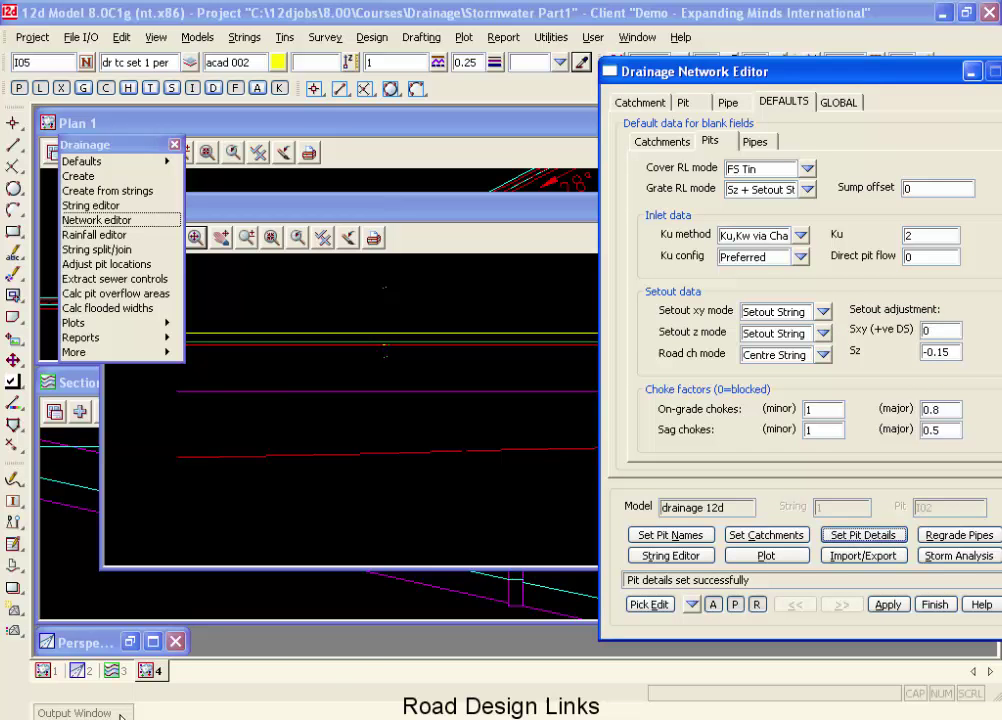
Point out pit MH1's reported setout distance of 0.000 in the output messages
{"action": "left_click", "coordinate": [182, 484]}
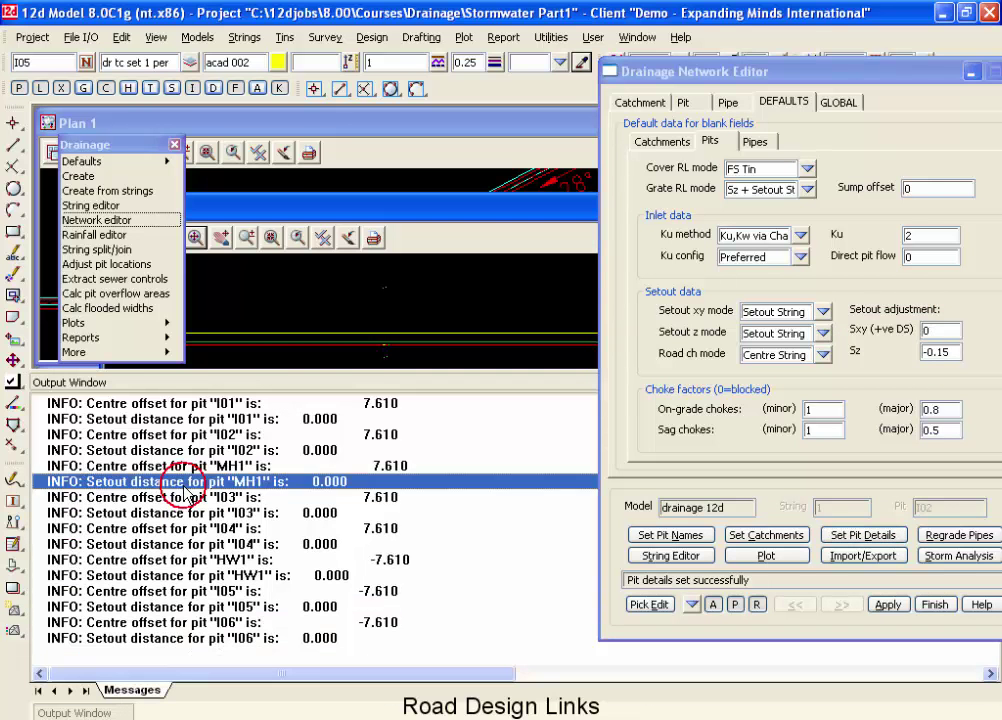